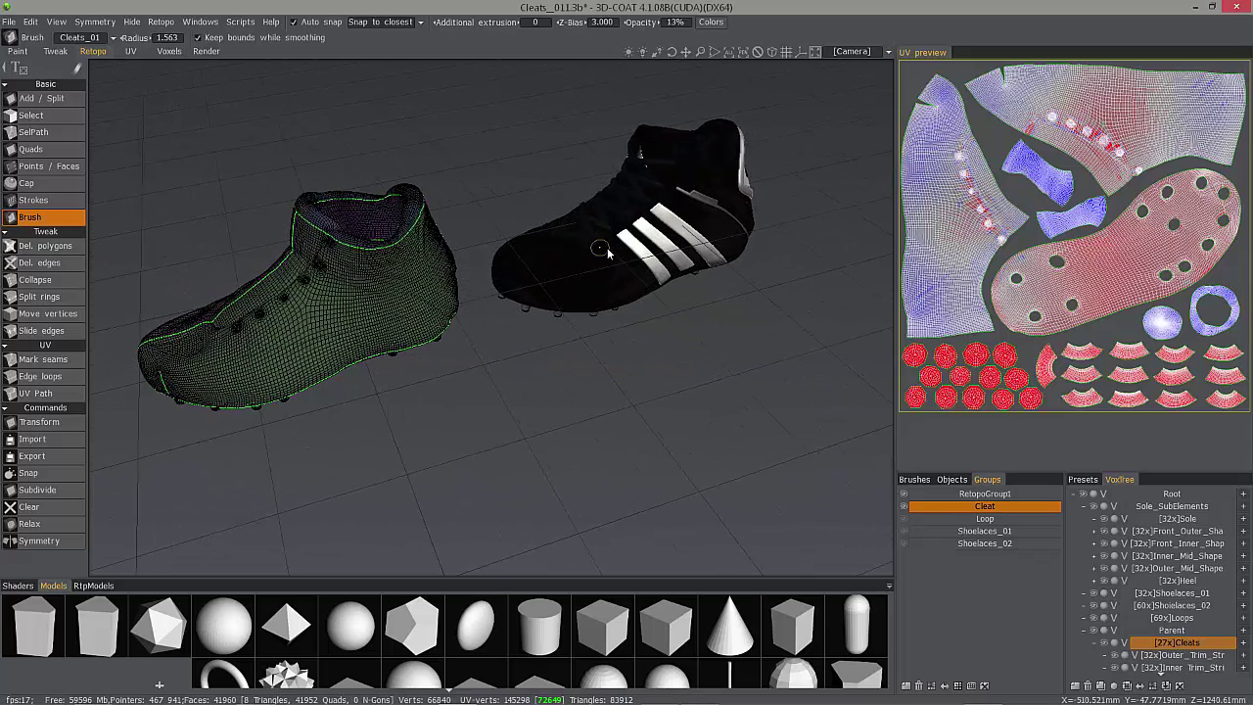
# Add a cube primitive from the model library to the retopo scene
pyautogui.moveTo(613, 259); pyautogui.dragTo(654, 267, button='middle')
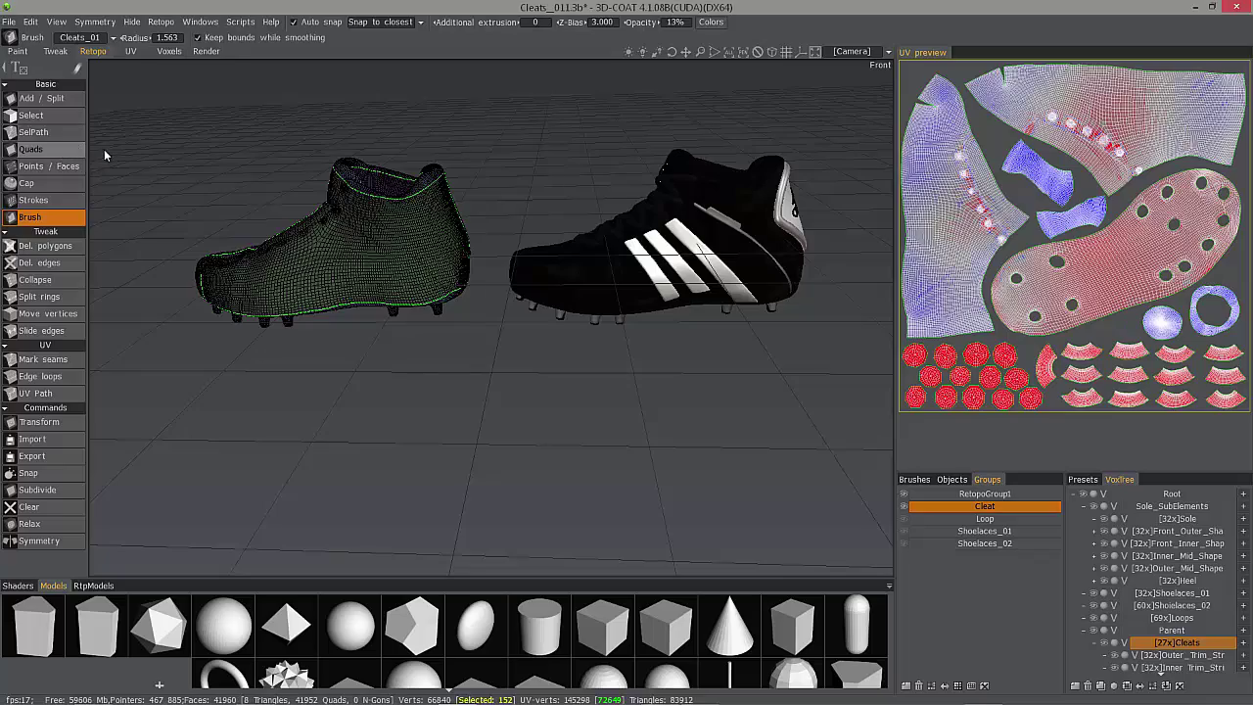
pyautogui.moveTo(649, 218); pyautogui.dragTo(676, 186, button='middle')
pyautogui.moveTo(622, 263)
pyautogui.mouseDown(button='middle')
pyautogui.moveTo(547, 264)
pyautogui.moveTo(642, 265)
pyautogui.mouseUp(button='middle')
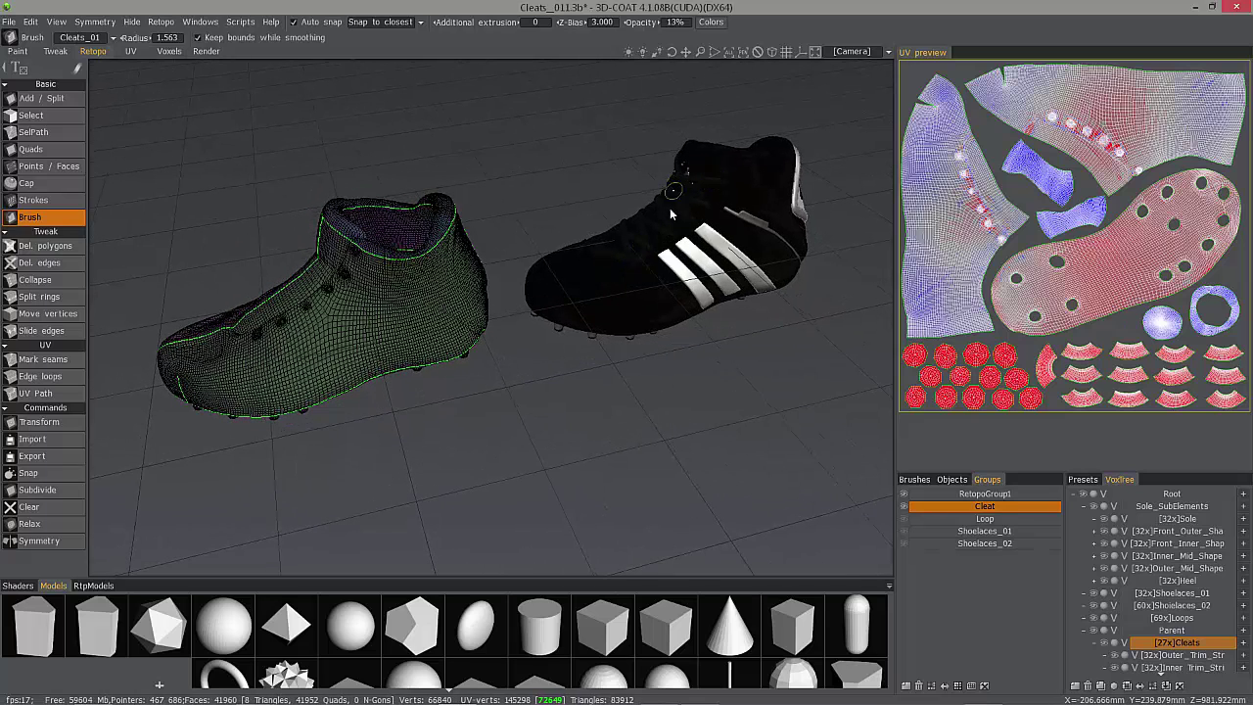
pyautogui.moveTo(569, 255); pyautogui.dragTo(565, 290, button='middle')
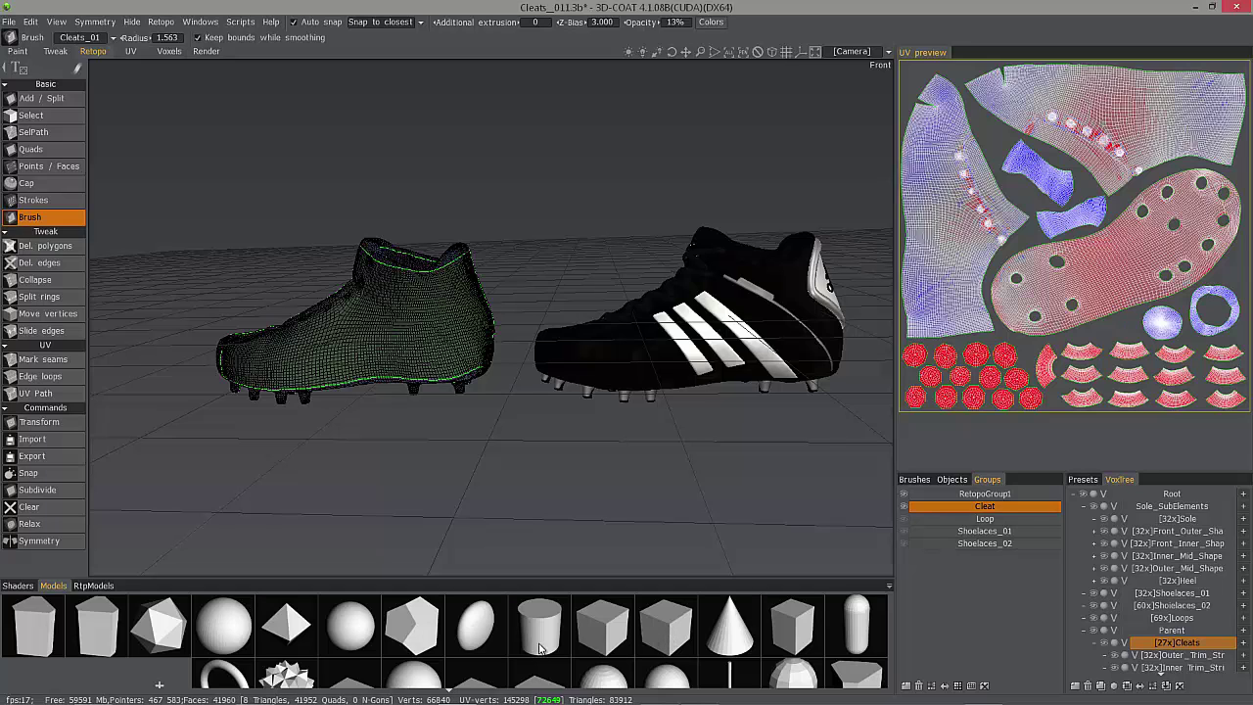
pyautogui.scroll(-1, 540, 626)
pyautogui.scroll(1, 548, 601)
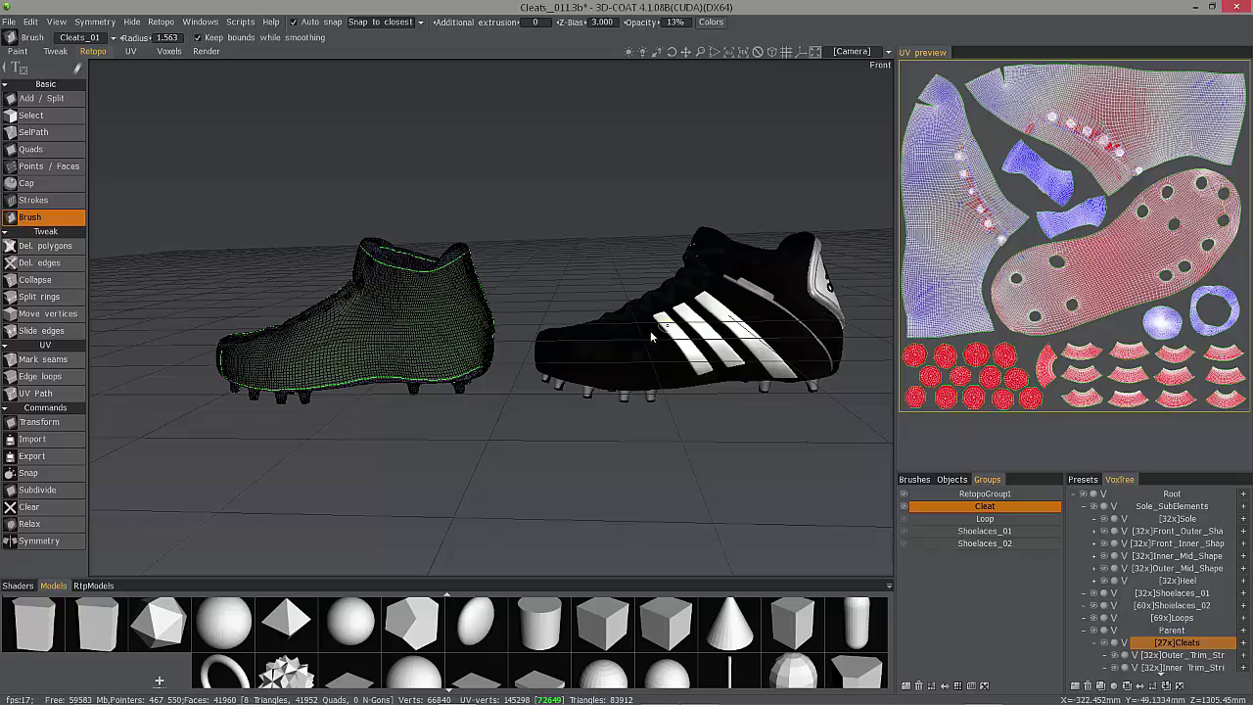
pyautogui.moveTo(650, 330); pyautogui.dragTo(344, 377, button='middle')
pyautogui.click(609, 626)
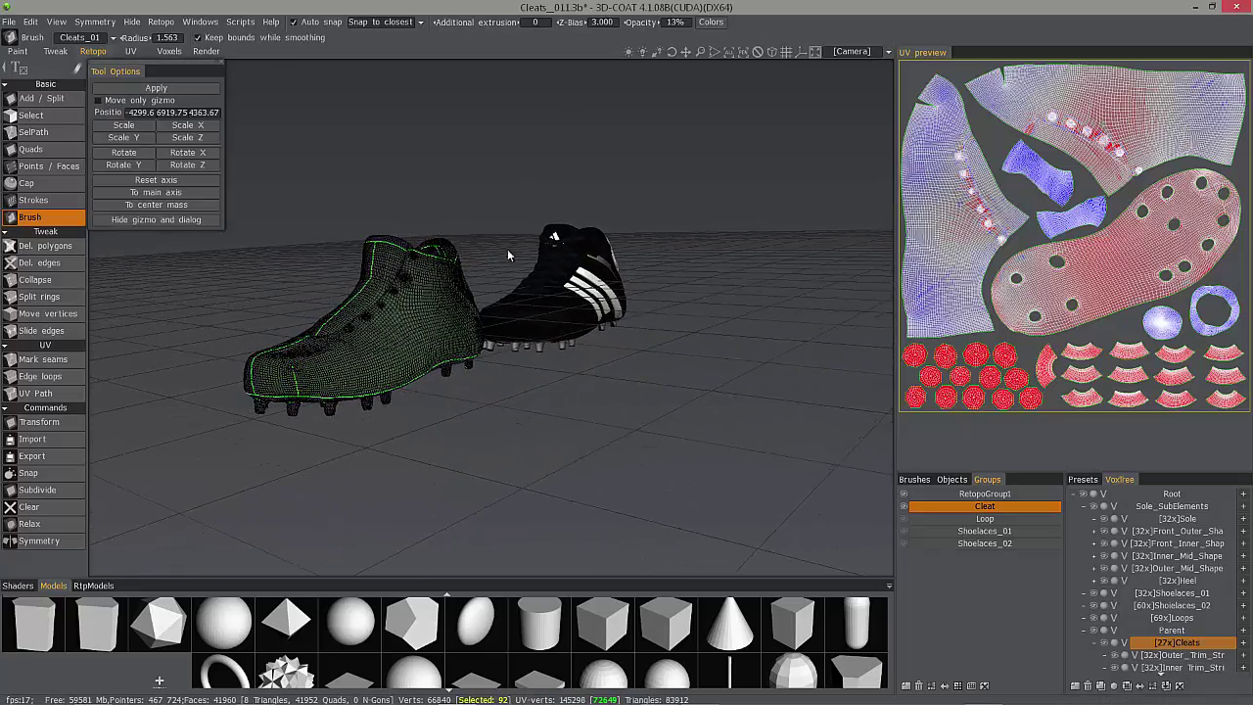
# Move the cube down and across from its far-off starting point to just above the textured cleat
pyautogui.moveTo(507, 254); pyautogui.dragTo(547, 277, button='middle')
pyautogui.scroll(-10, 547, 277)
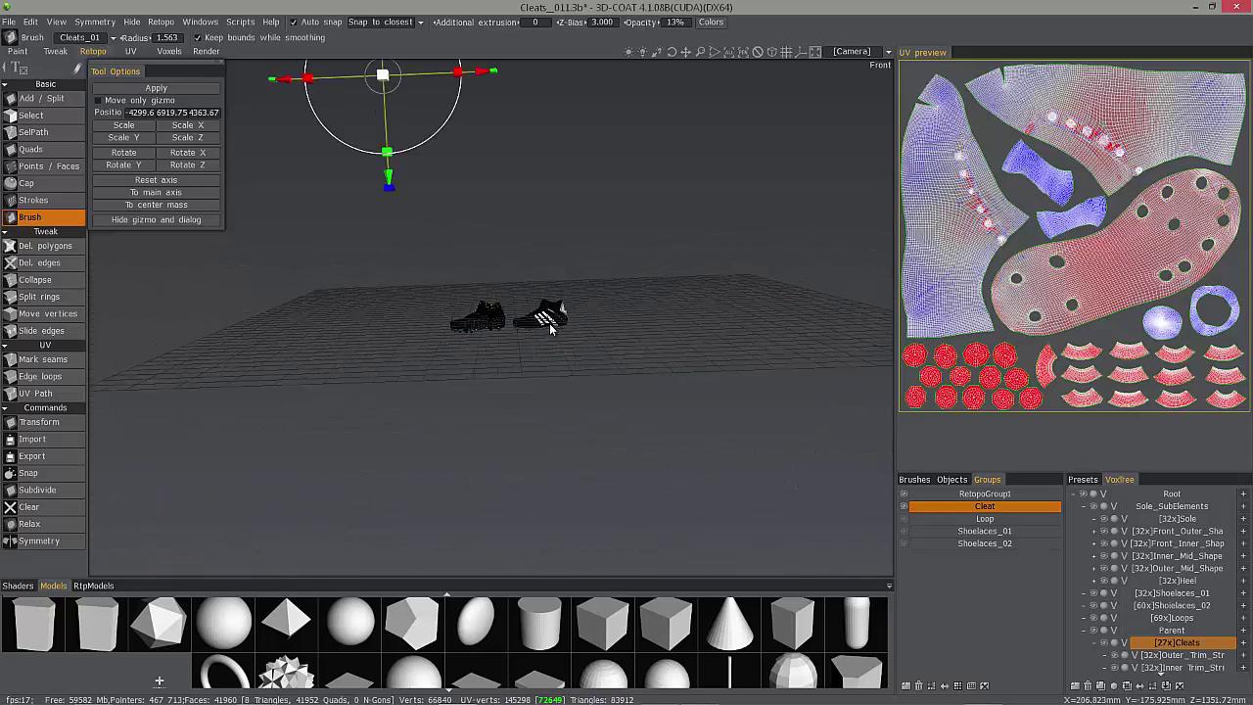
pyautogui.moveTo(550, 329); pyautogui.dragTo(358, 100, button='middle')
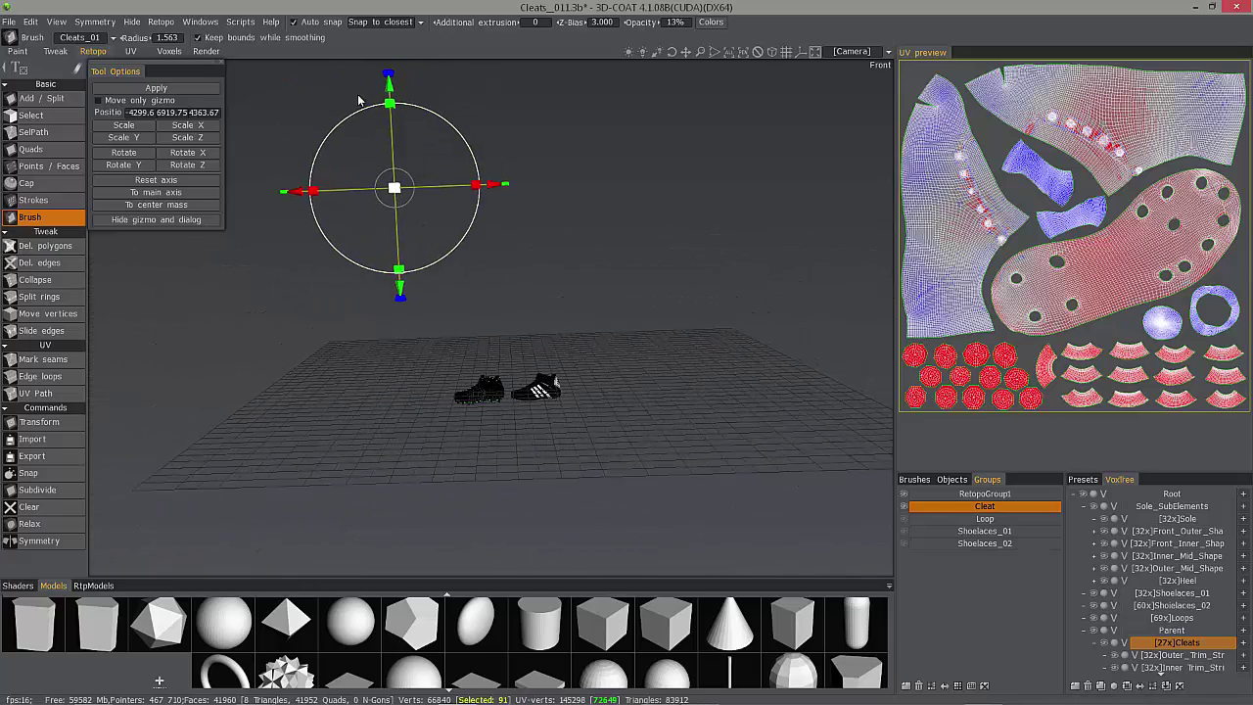
pyautogui.moveTo(390, 103); pyautogui.dragTo(402, 323)
pyautogui.moveTo(494, 396); pyautogui.dragTo(628, 398)
pyautogui.moveTo(556, 345); pyautogui.dragTo(439, 358, button='middle')
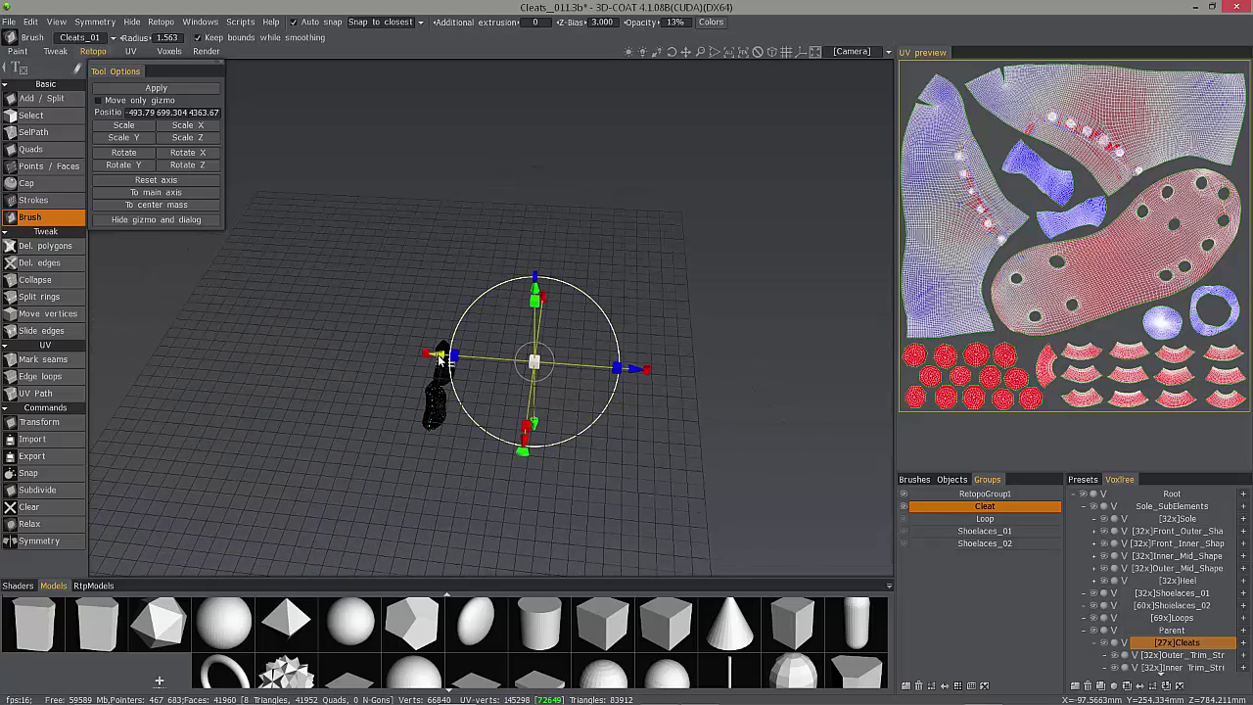
pyautogui.moveTo(438, 358); pyautogui.dragTo(345, 349)
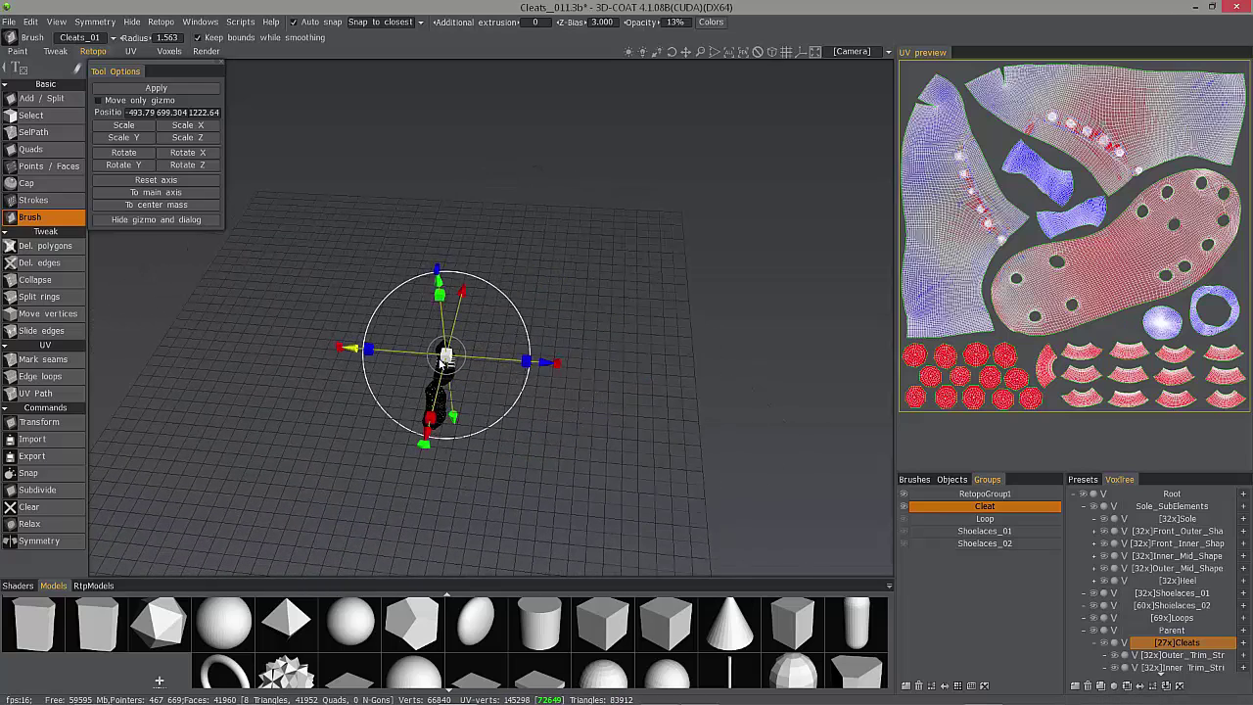
pyautogui.moveTo(442, 360); pyautogui.dragTo(386, 344)
pyautogui.keyDown('alt'); pyautogui.moveTo(387, 343); pyautogui.dragTo(447, 361, button='right'); pyautogui.keyUp('alt')
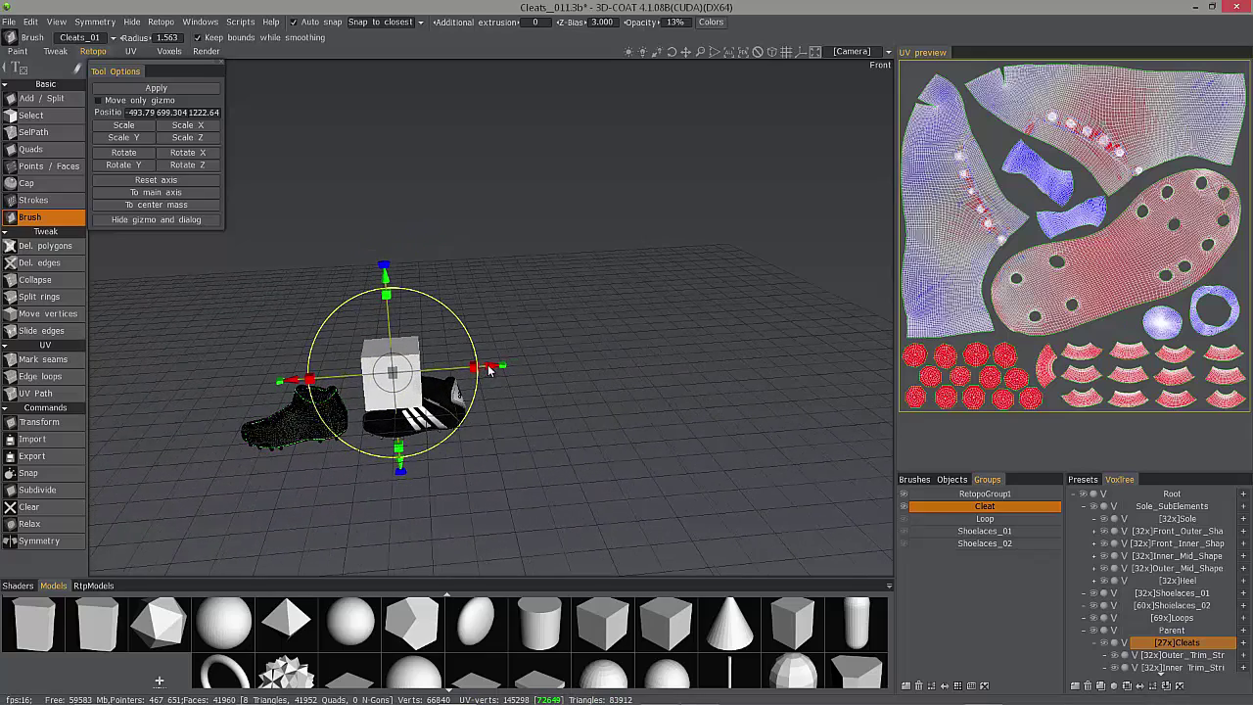
# Stretch and position the cube so it encloses the textured cleat, and apply it without snapping to the voxel mesh
pyautogui.moveTo(489, 370); pyautogui.dragTo(526, 365)
pyautogui.keyDown('alt'); pyautogui.moveTo(253, 299); pyautogui.dragTo(466, 426); pyautogui.keyUp('alt')
pyautogui.keyDown('alt'); pyautogui.moveTo(466, 427); pyautogui.dragTo(559, 408, button='right'); pyautogui.keyUp('alt')
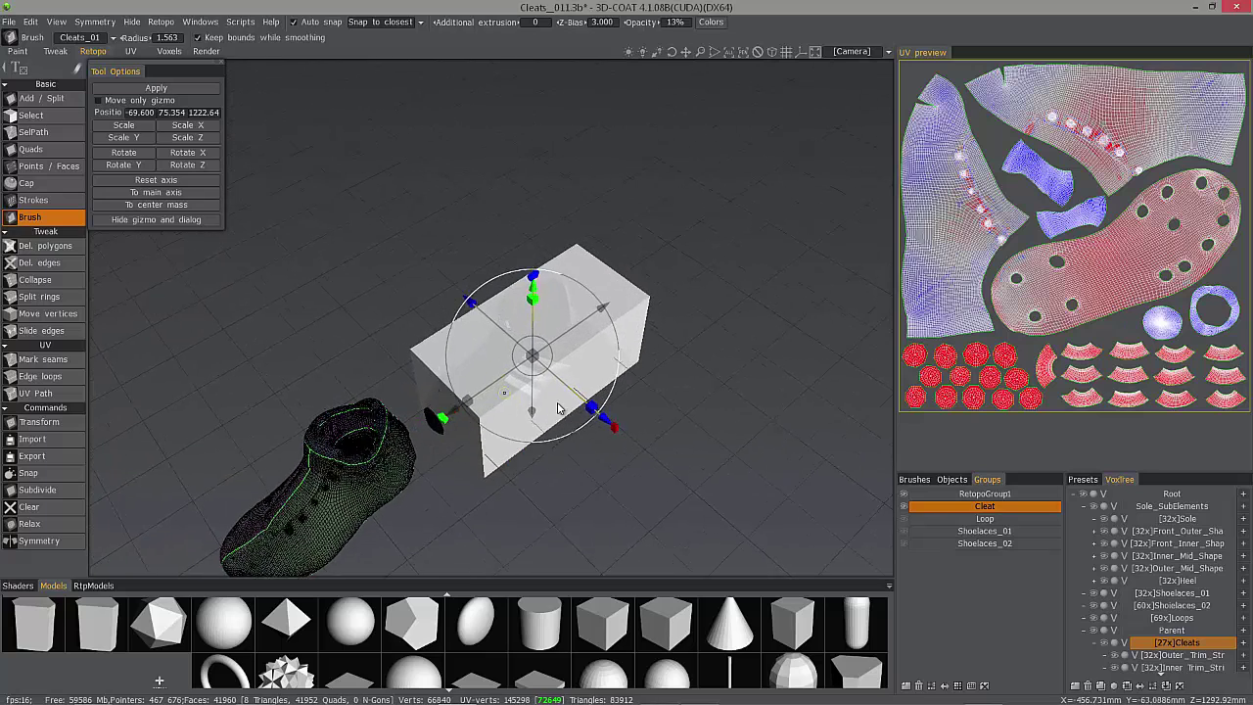
pyautogui.keyDown('alt'); pyautogui.moveTo(559, 410); pyautogui.dragTo(595, 415); pyautogui.keyUp('alt')
pyautogui.moveTo(597, 305); pyautogui.dragTo(587, 311)
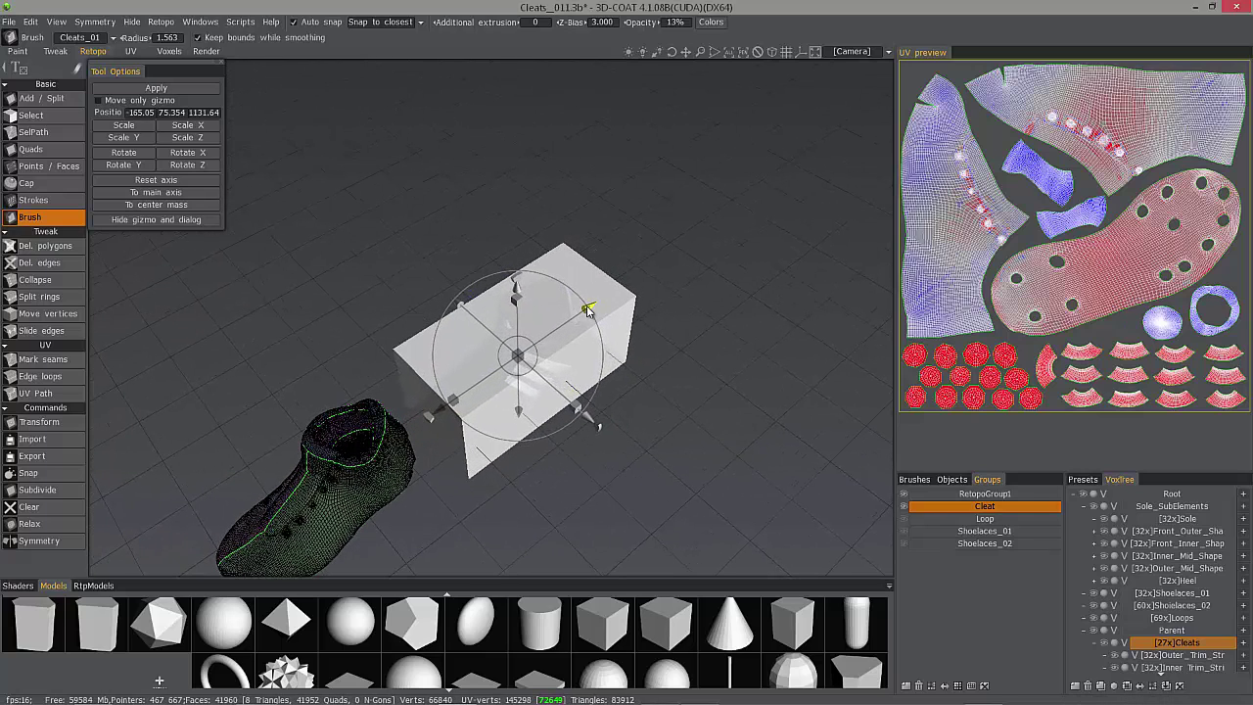
pyautogui.keyDown('alt'); pyautogui.moveTo(547, 360); pyautogui.dragTo(554, 306); pyautogui.keyUp('alt')
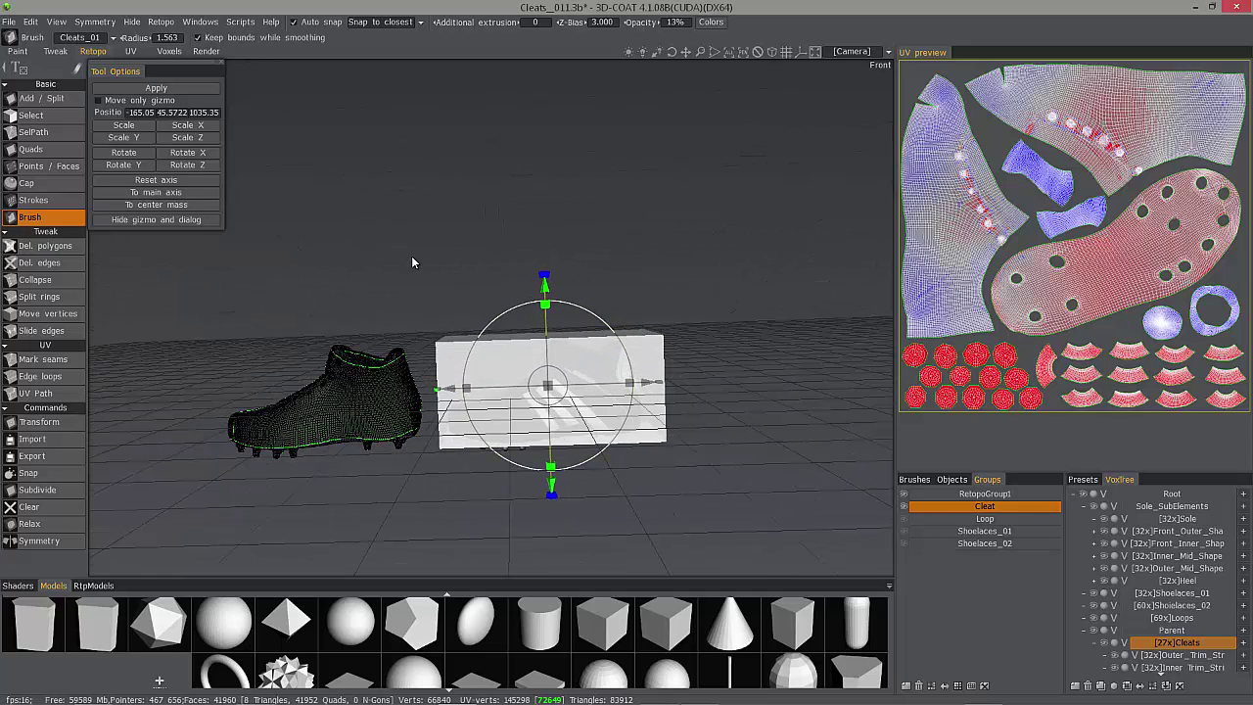
pyautogui.press('Return')
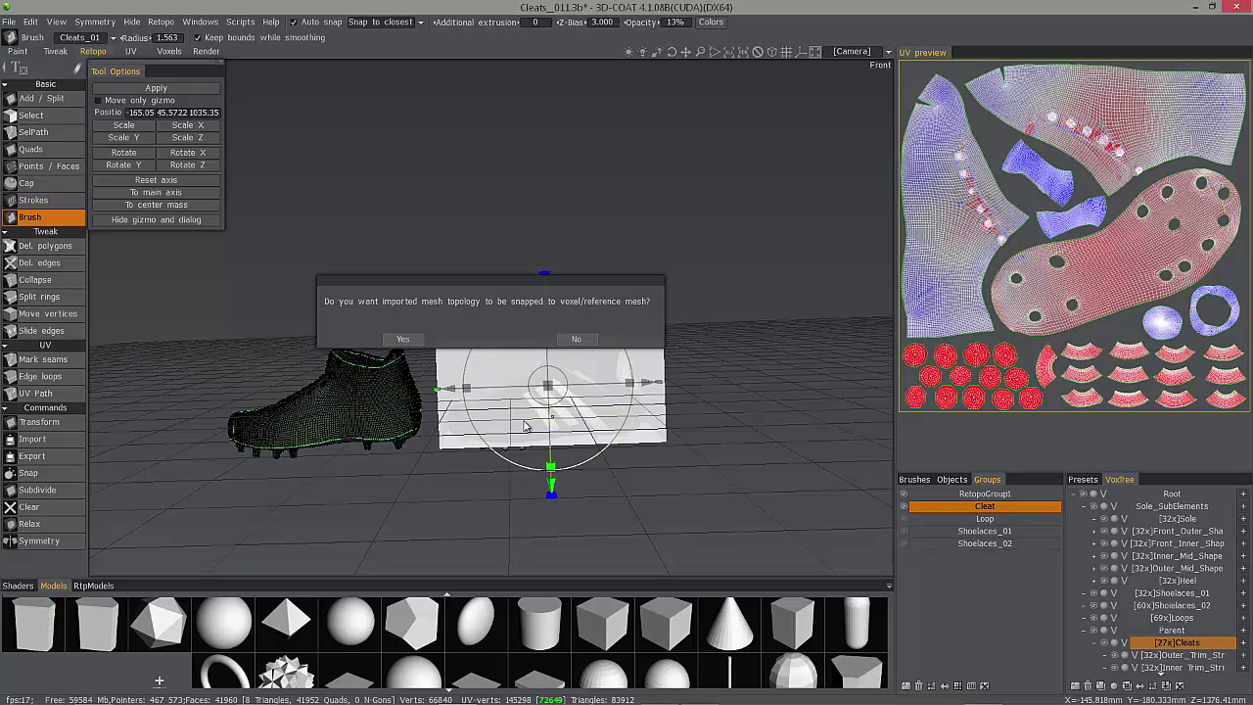
pyautogui.click(577, 340)
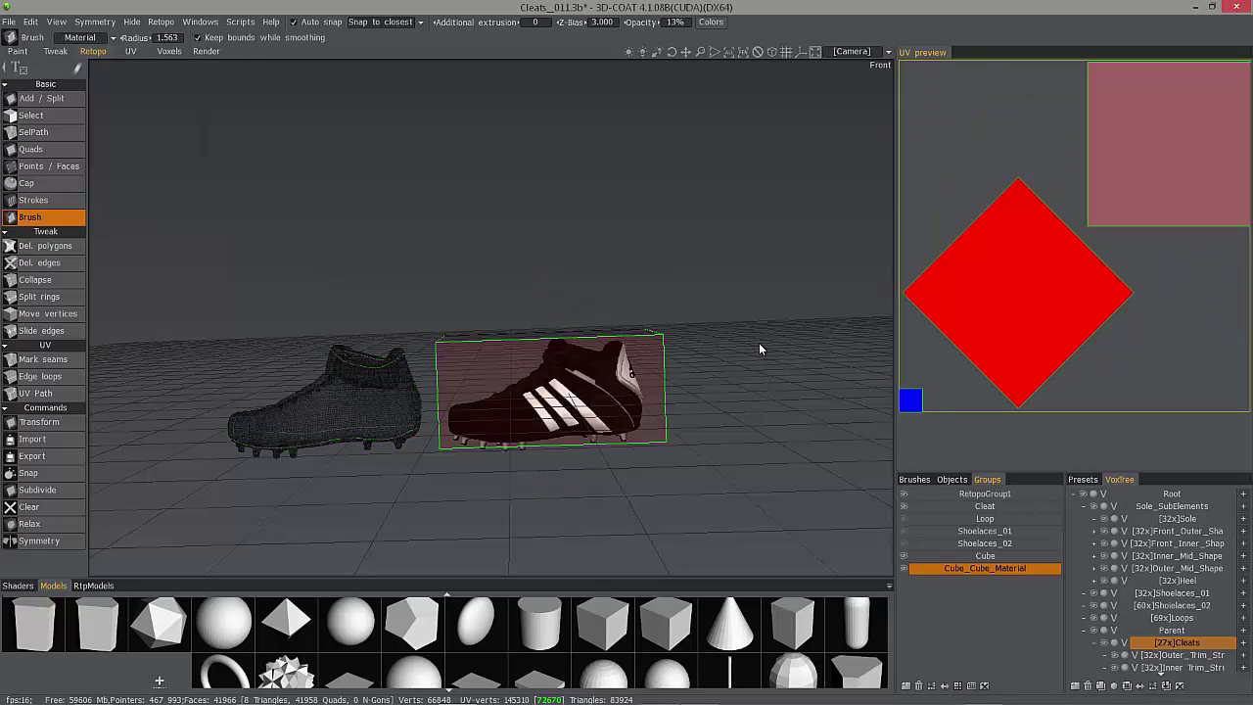
# Lower the box's upper edge at the toe end with Transform so the box slopes down towards the toe
pyautogui.click(971, 569)
pyautogui.moveTo(441, 305)
pyautogui.mouseDown()
pyautogui.moveTo(482, 397)
pyautogui.moveTo(250, 470)
pyautogui.moveTo(272, 464)
pyautogui.moveTo(251, 454)
pyautogui.moveTo(450, 254)
pyautogui.moveTo(431, 298)
pyautogui.moveTo(421, 294)
pyautogui.mouseUp()
pyautogui.click(44, 117)
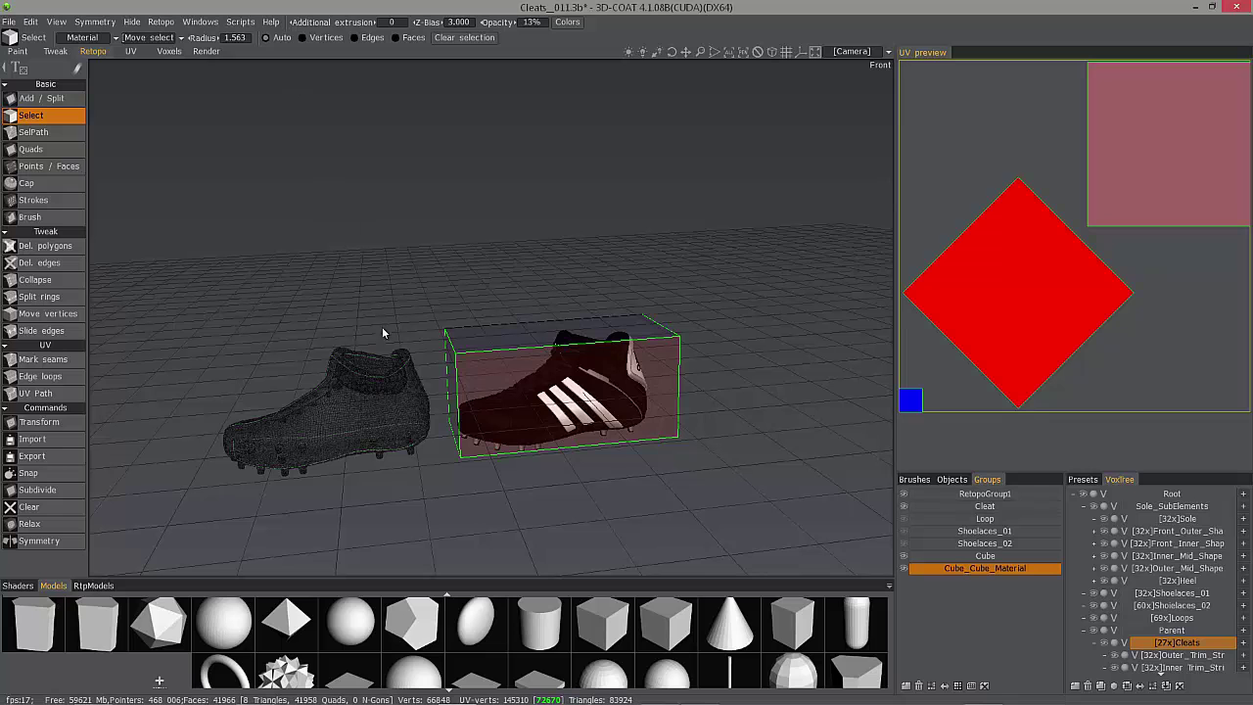
pyautogui.moveTo(294, 259); pyautogui.dragTo(441, 318)
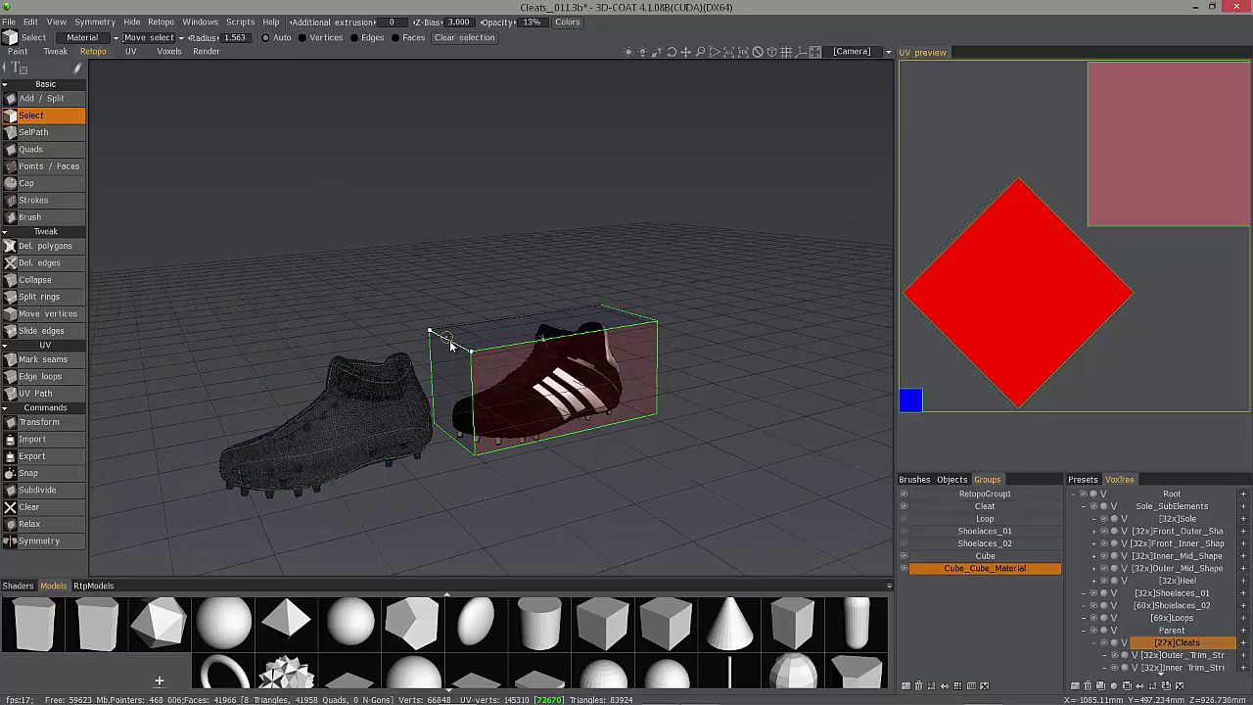
pyautogui.click(452, 343)
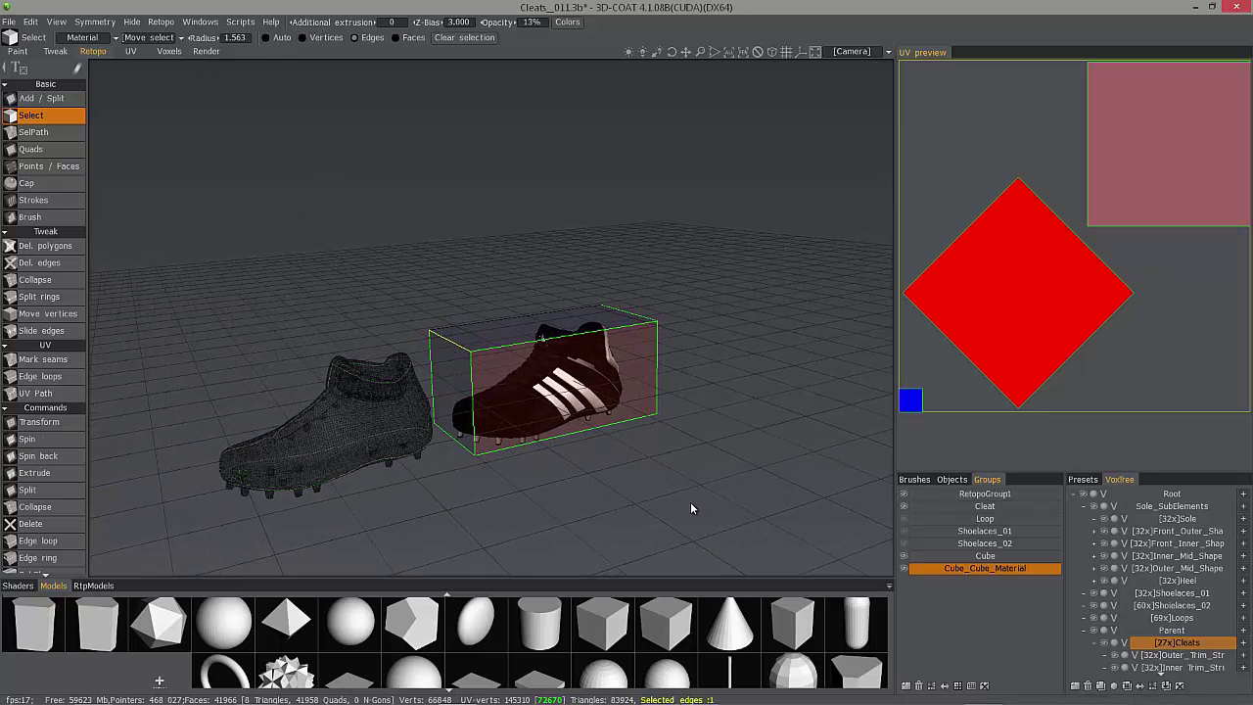
pyautogui.moveTo(648, 482); pyautogui.dragTo(627, 471)
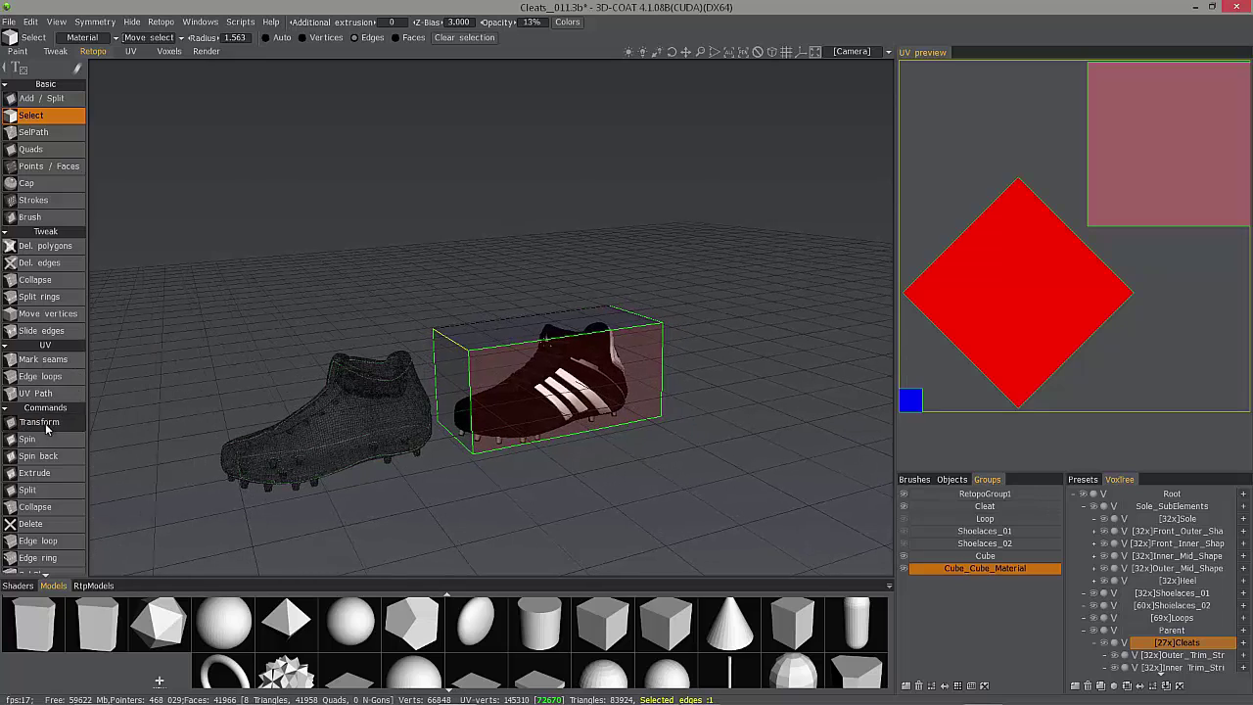
pyautogui.click(46, 428)
pyautogui.keyDown('alt'); pyautogui.moveTo(526, 417); pyautogui.dragTo(453, 313); pyautogui.keyUp('alt')
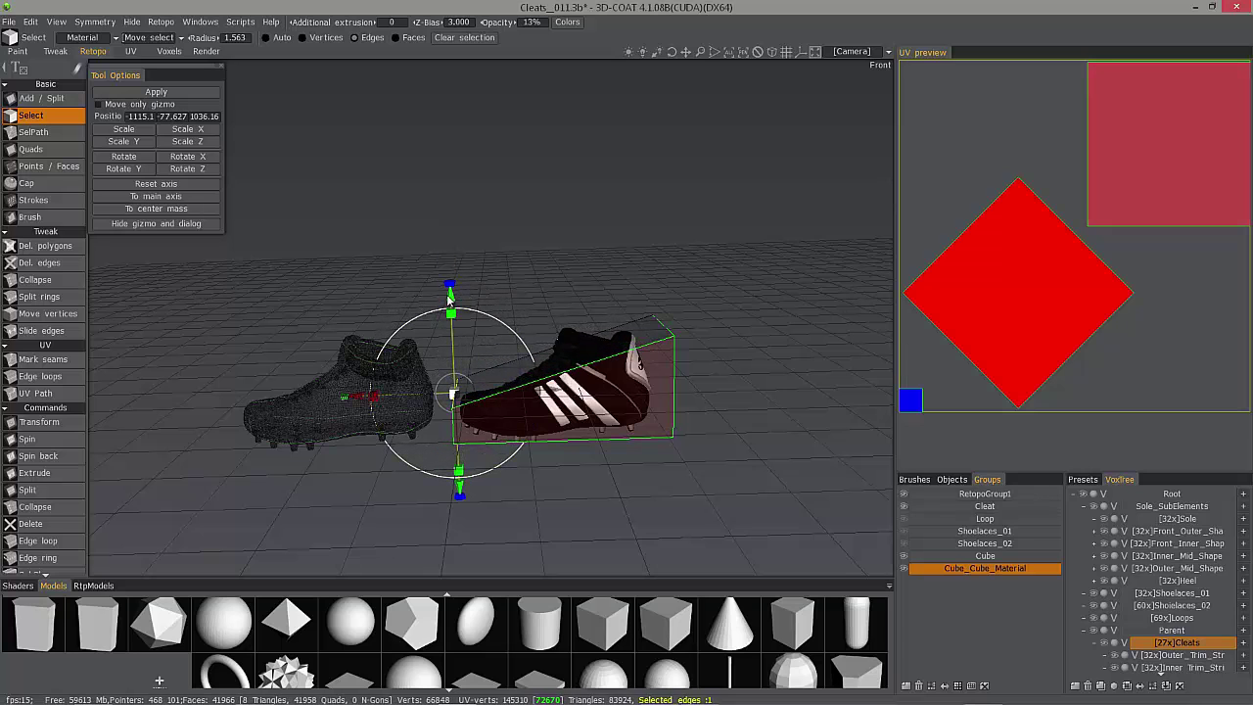
pyautogui.press('Return')
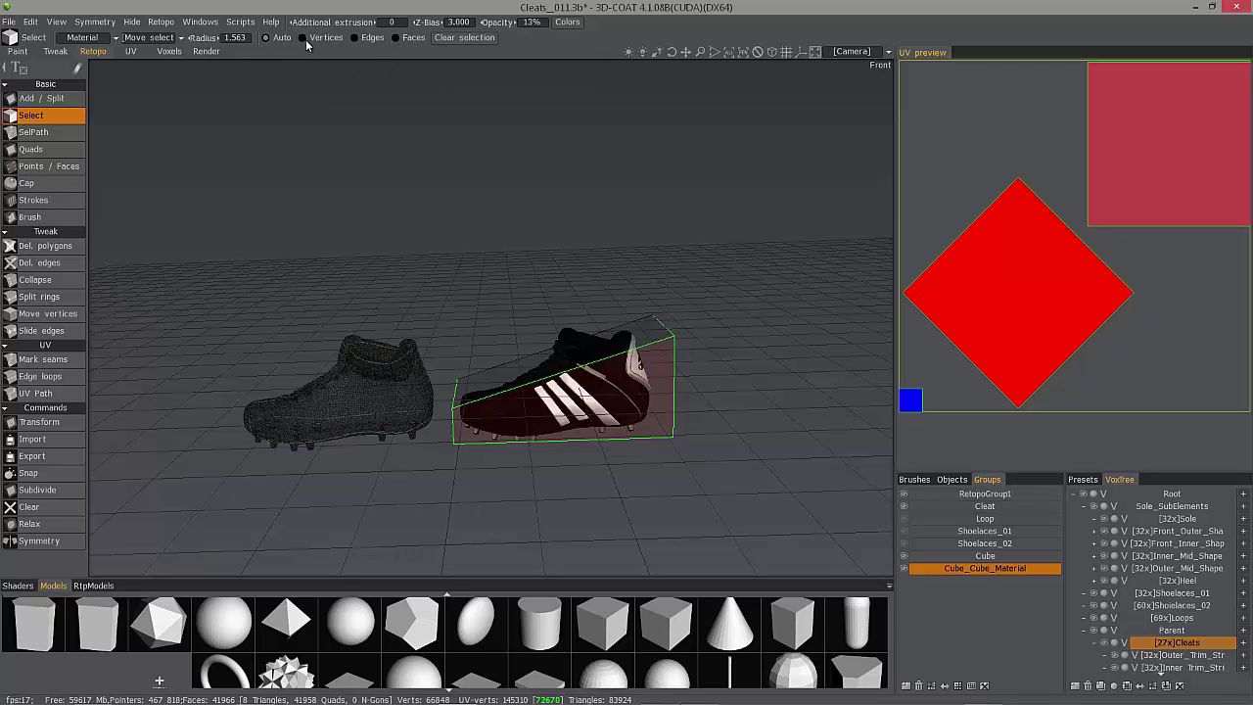
# Activate the Cleat retopo group and switch to the Cleats_01 UV set
pyautogui.press('End')
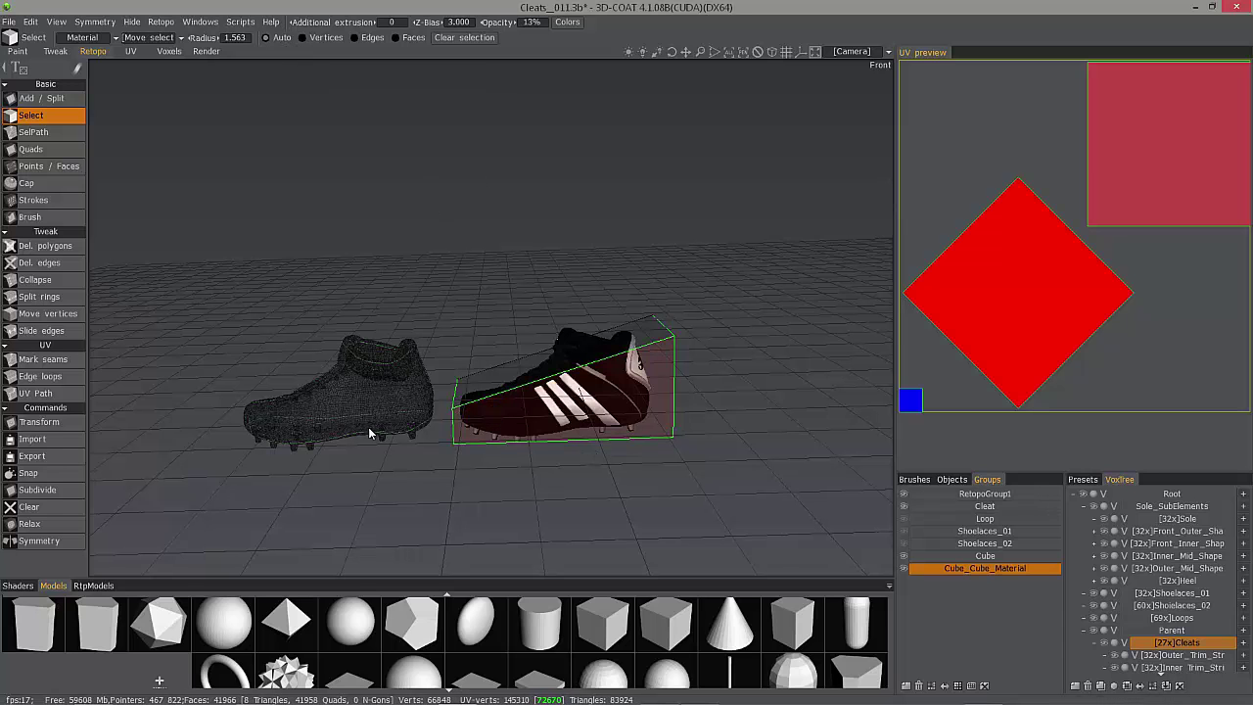
pyautogui.moveTo(368, 427); pyautogui.dragTo(248, 372)
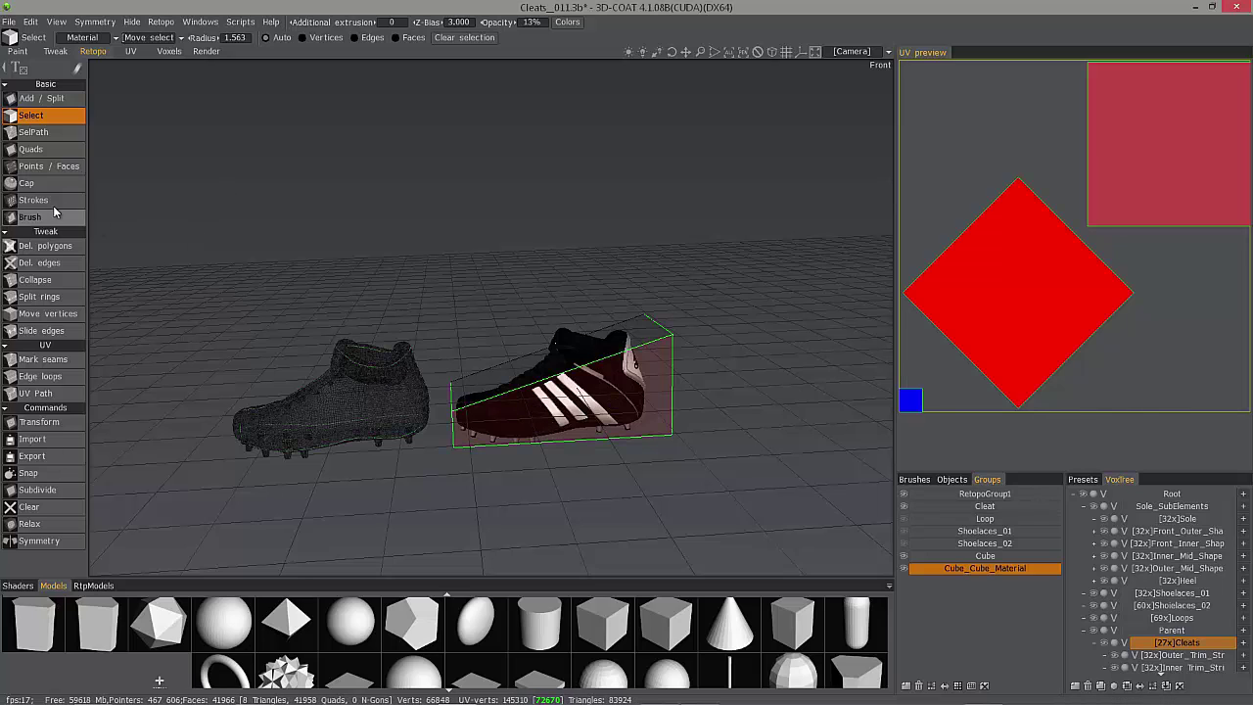
pyautogui.keyDown('alt'); pyautogui.moveTo(355, 424); pyautogui.dragTo(331, 410); pyautogui.keyUp('alt')
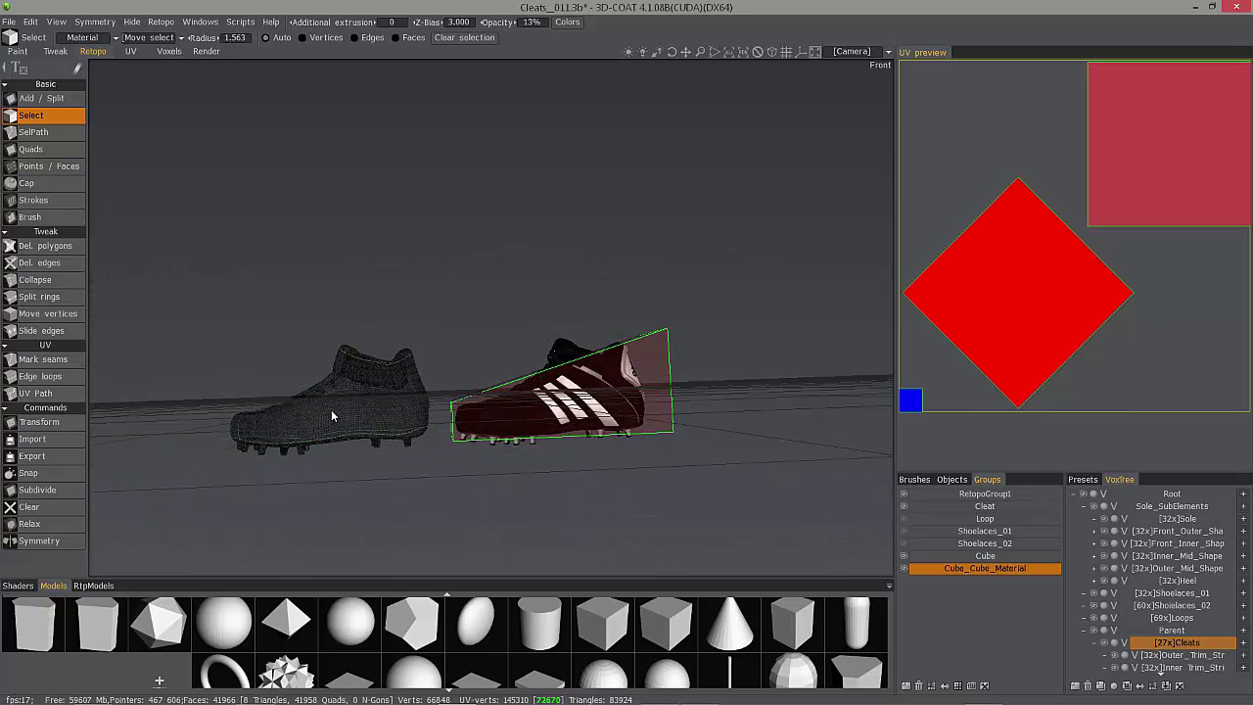
pyautogui.keyDown('alt'); pyautogui.moveTo(331, 410); pyautogui.dragTo(367, 434, button='right'); pyautogui.keyUp('alt')
pyautogui.keyDown('alt'); pyautogui.moveTo(368, 435); pyautogui.dragTo(375, 443); pyautogui.keyUp('alt')
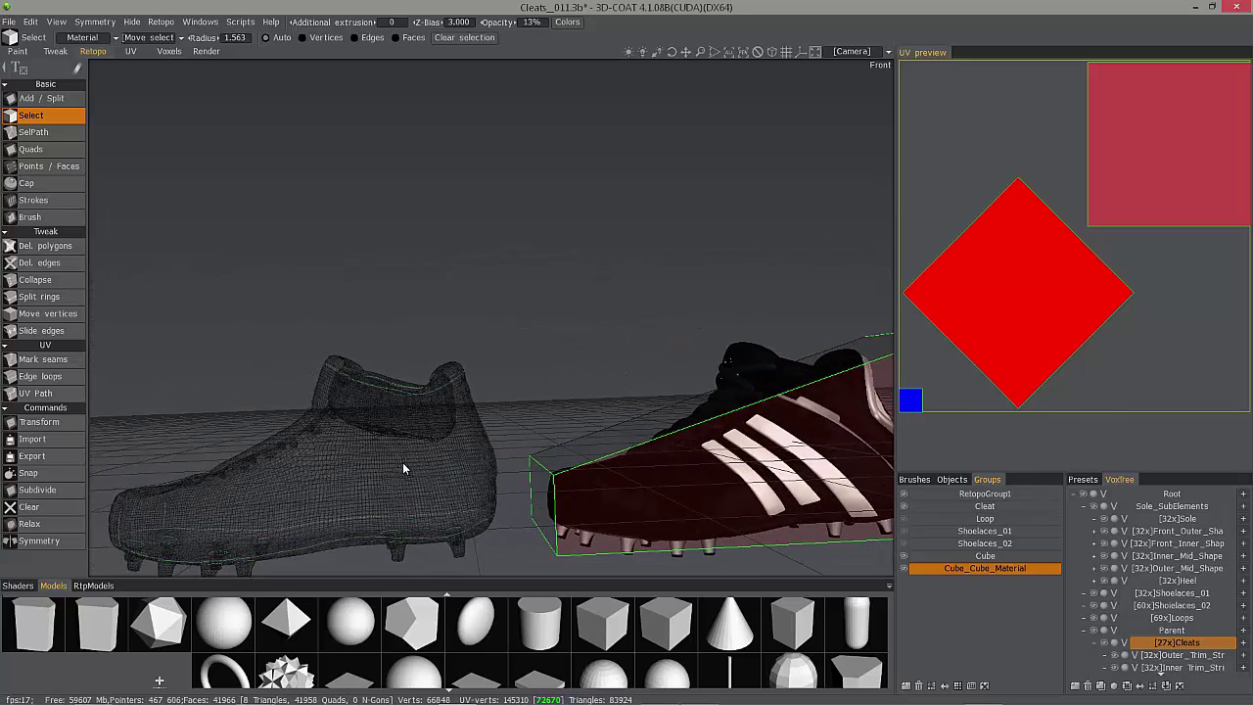
pyautogui.click(939, 505)
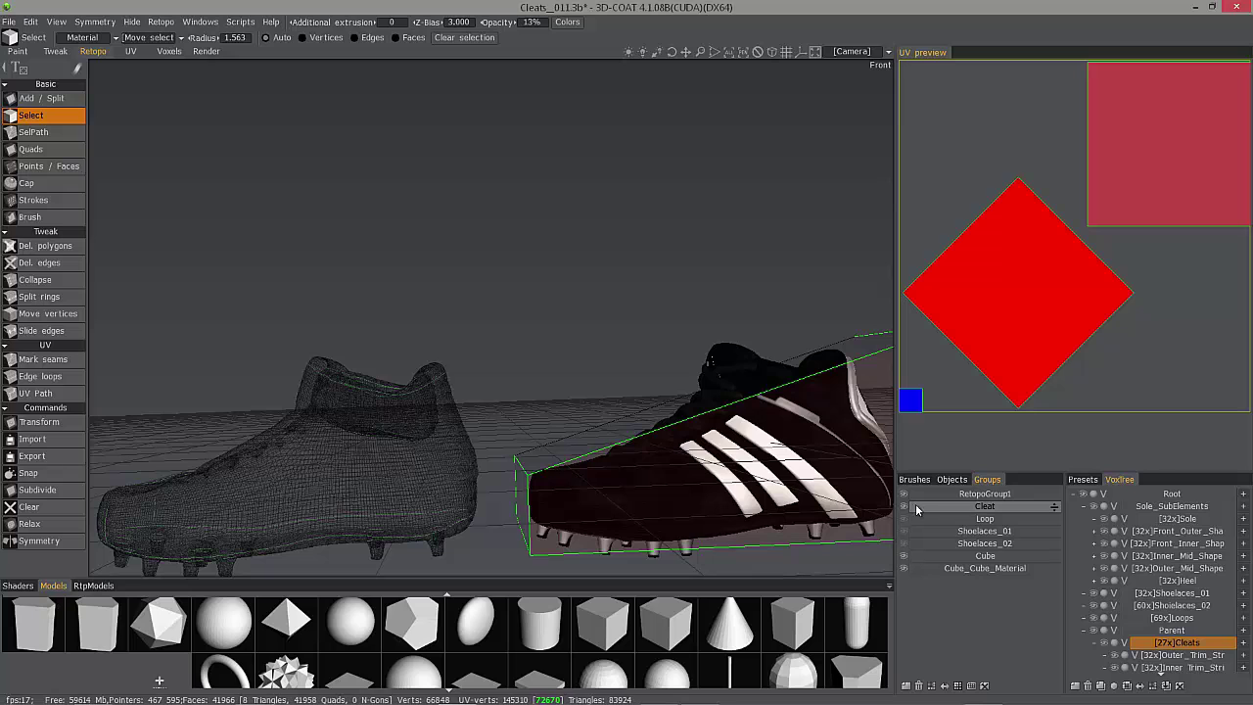
pyautogui.keyDown('alt'); pyautogui.moveTo(866, 494); pyautogui.dragTo(817, 468, button='right'); pyautogui.keyUp('alt')
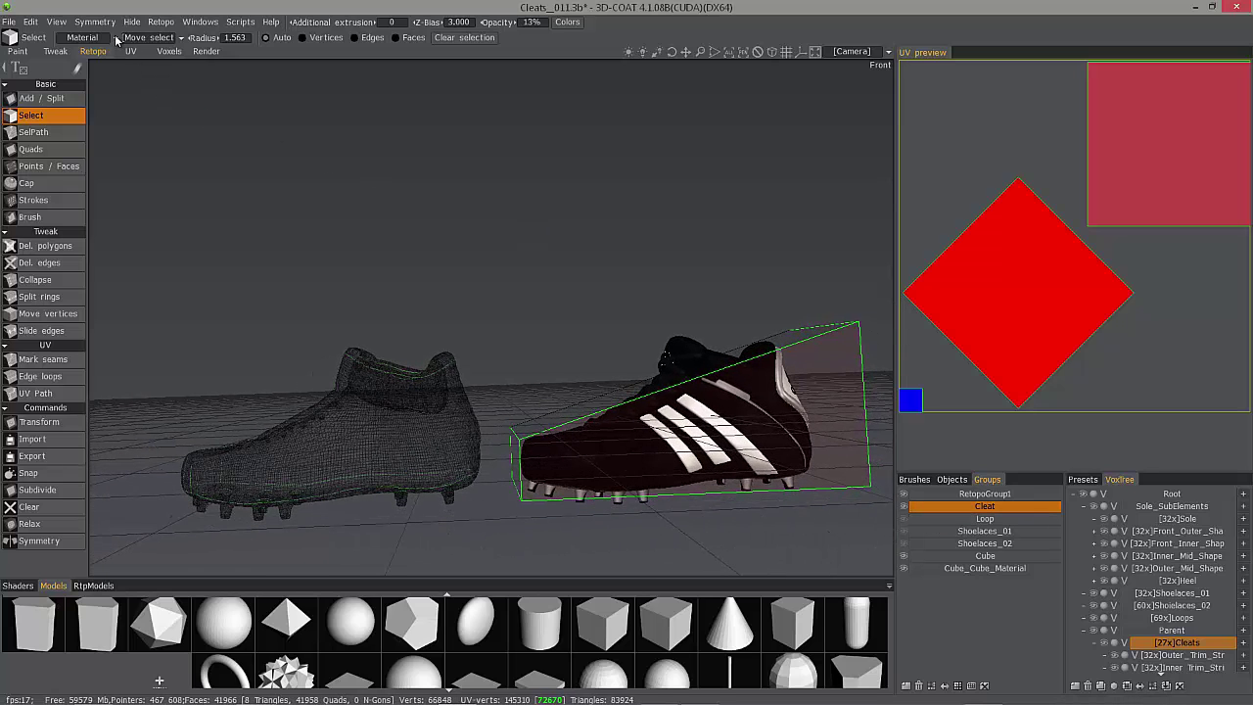
pyautogui.click(114, 39)
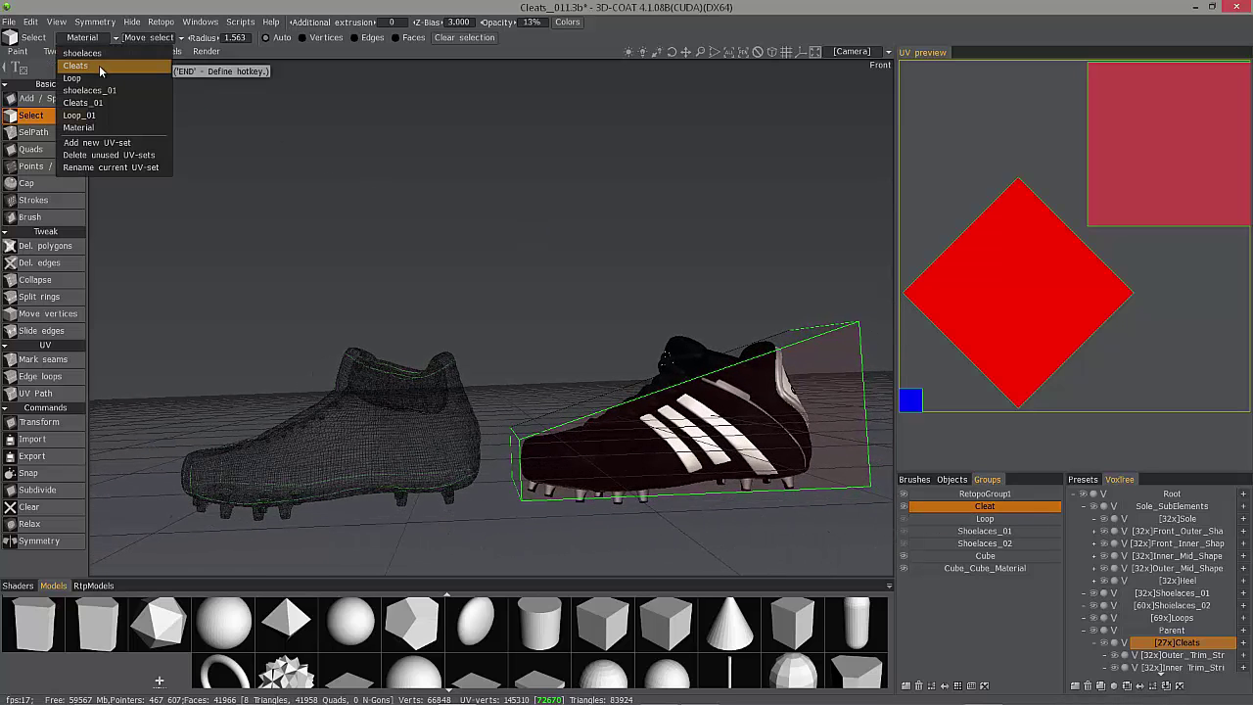
pyautogui.click(107, 103)
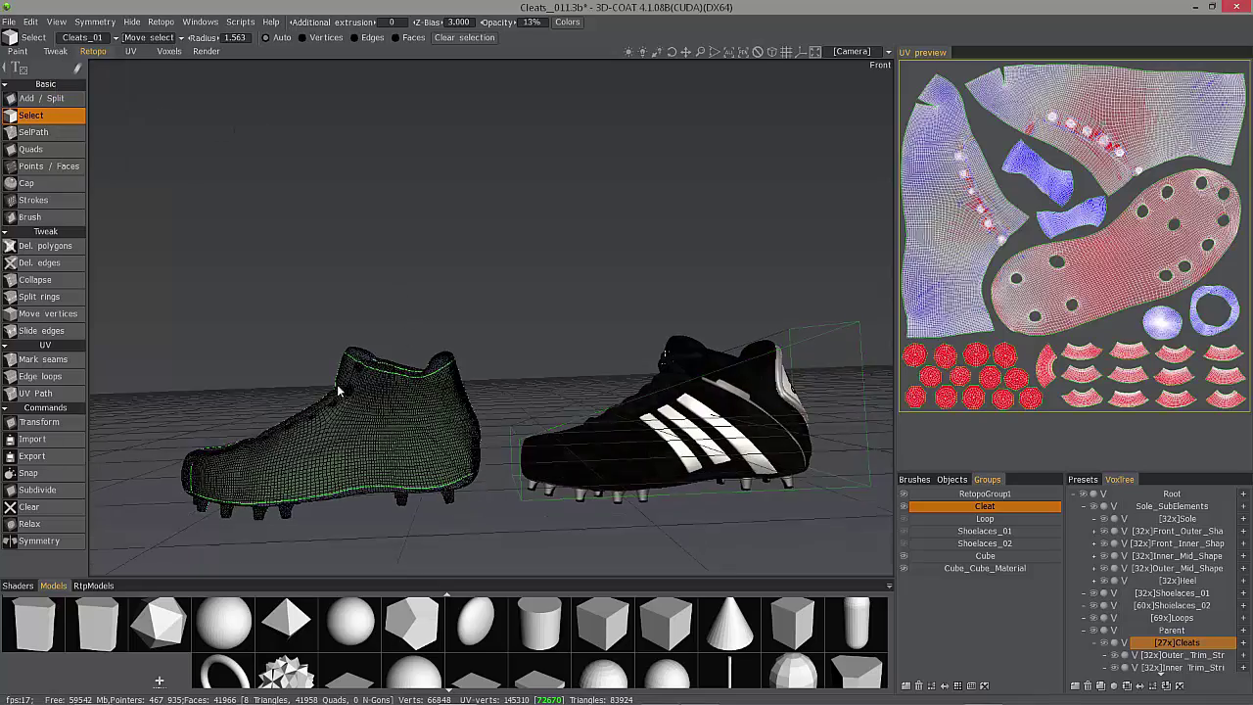
# Examine the topology of the cleat's retopo mesh from the side, front and heel
pyautogui.keyDown('alt'); pyautogui.moveTo(358, 425); pyautogui.dragTo(363, 428); pyautogui.keyUp('alt')
pyautogui.scroll(5, 365, 430)
pyautogui.keyDown('alt'); pyautogui.moveTo(366, 434); pyautogui.dragTo(355, 393, button='middle'); pyautogui.keyUp('alt')
pyautogui.keyDown('alt'); pyautogui.moveTo(354, 392); pyautogui.dragTo(297, 388); pyautogui.keyUp('alt')
pyautogui.scroll(3, 296, 387)
pyautogui.keyDown('alt'); pyautogui.moveTo(347, 211); pyautogui.dragTo(825, 335); pyautogui.keyUp('alt')
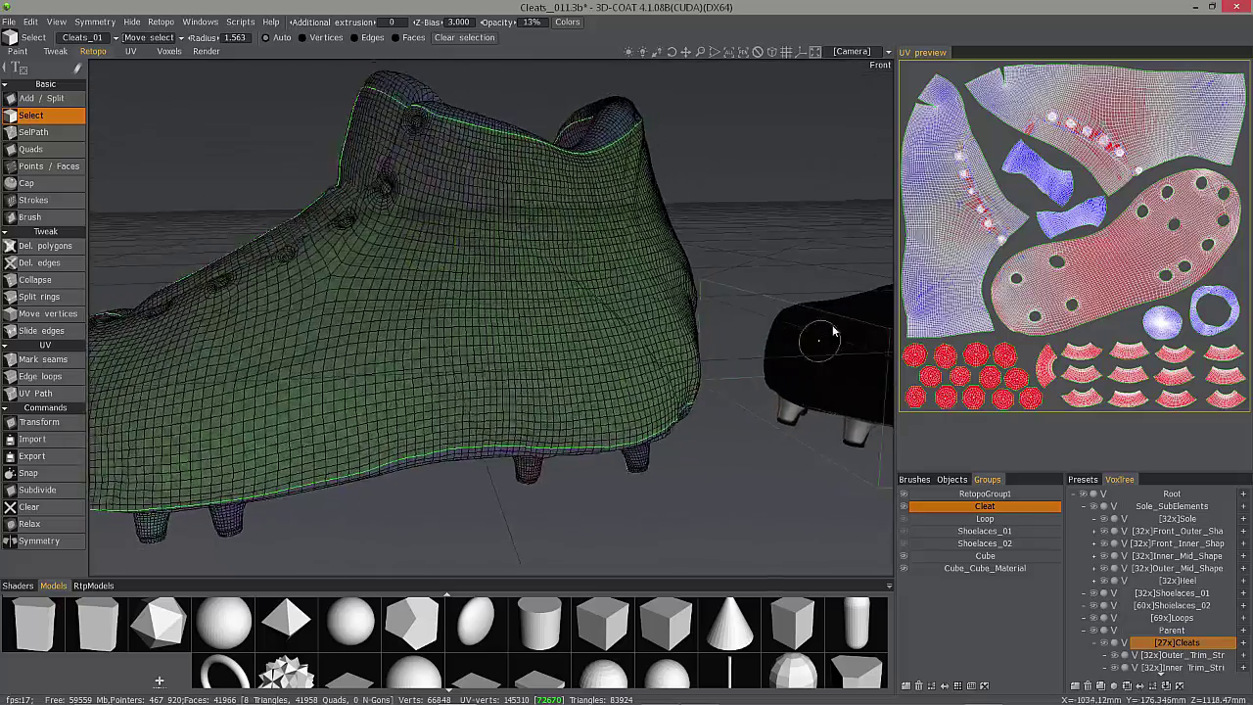
pyautogui.scroll(-5, 783, 305)
pyautogui.scroll(3, 515, 370)
pyautogui.keyDown('alt'); pyautogui.moveTo(463, 330); pyautogui.dragTo(537, 261); pyautogui.keyUp('alt')
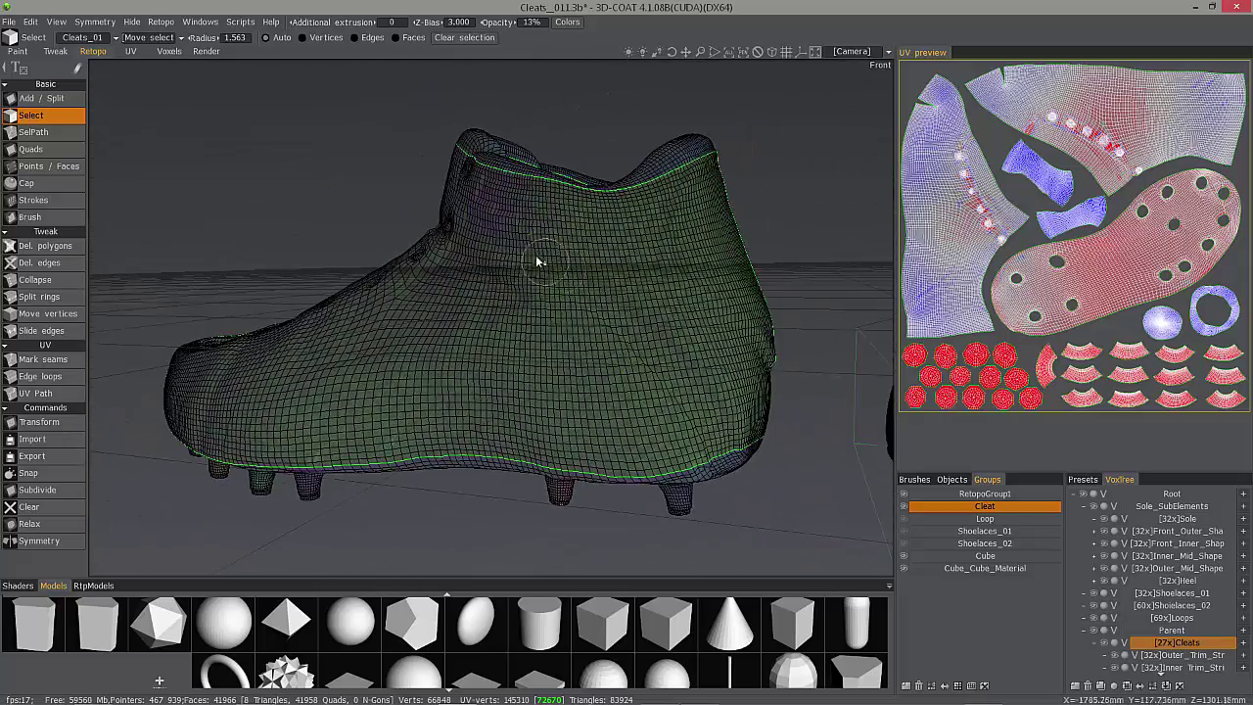
pyautogui.keyDown('alt'); pyautogui.moveTo(714, 397); pyautogui.dragTo(672, 439); pyautogui.keyUp('alt')
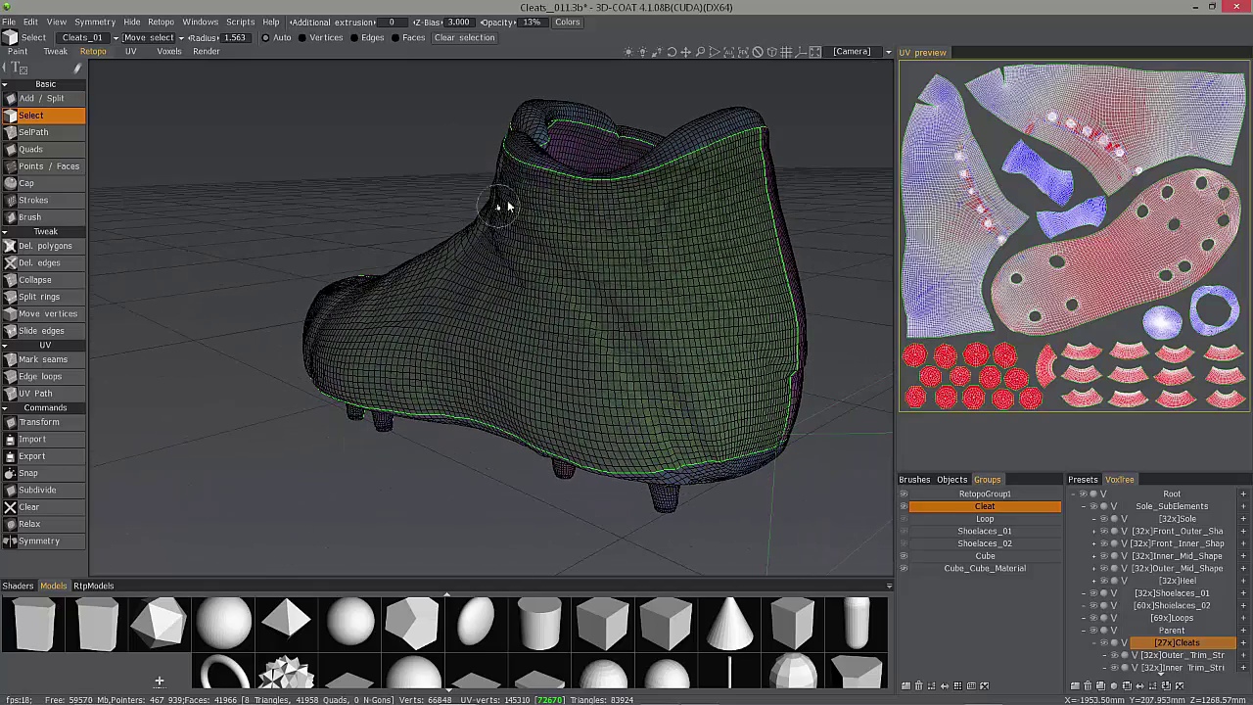
pyautogui.keyDown('alt'); pyautogui.moveTo(647, 347); pyautogui.dragTo(395, 269); pyautogui.keyUp('alt')
pyautogui.keyDown('alt'); pyautogui.moveTo(672, 408); pyautogui.dragTo(591, 406); pyautogui.keyUp('alt')
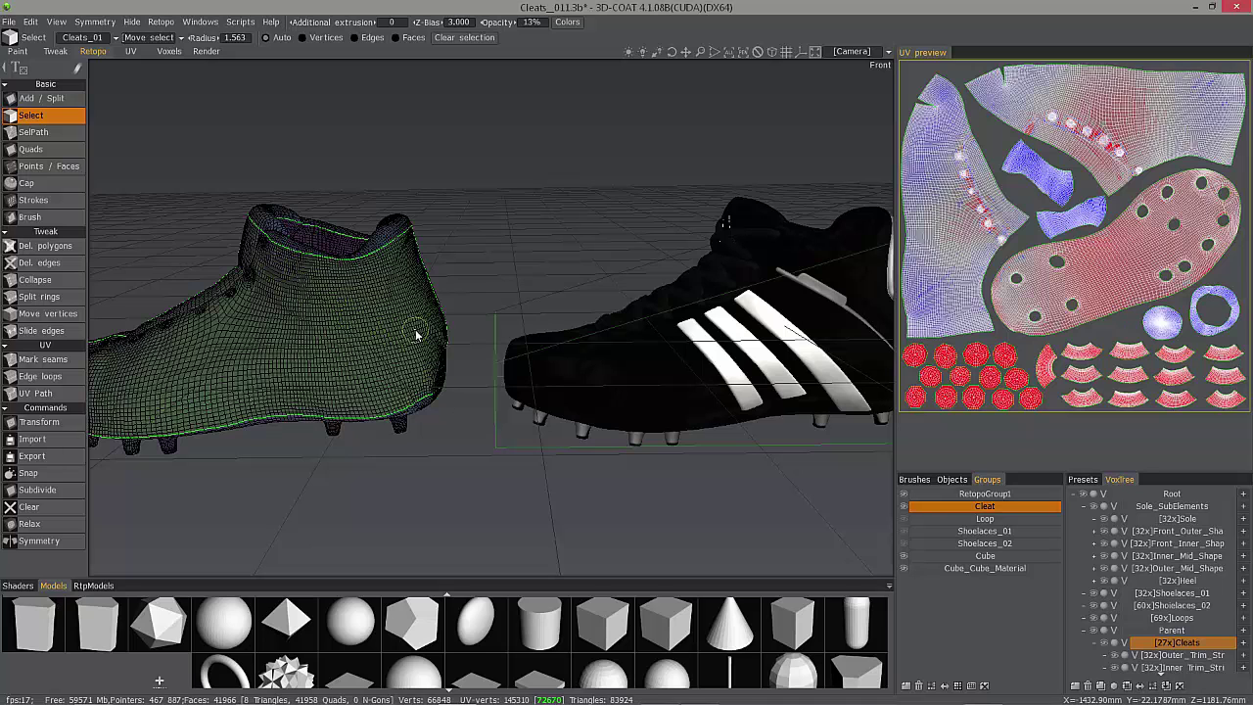
# Assign the light silver shader to the Cleats voxel layer and view its toe area up close
pyautogui.click(20, 587)
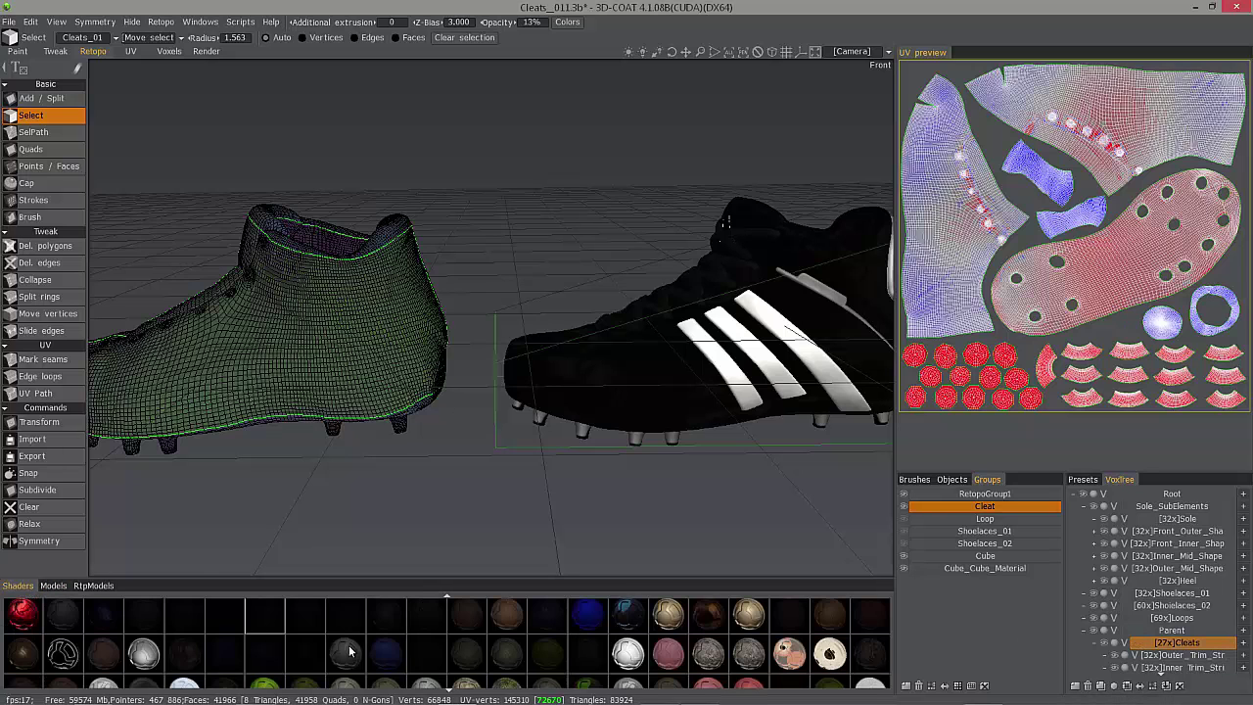
pyautogui.click(144, 654)
pyautogui.keyDown('alt'); pyautogui.moveTo(747, 323); pyautogui.dragTo(702, 313); pyautogui.keyUp('alt')
pyautogui.moveTo(705, 313); pyautogui.dragTo(699, 439, button='right')
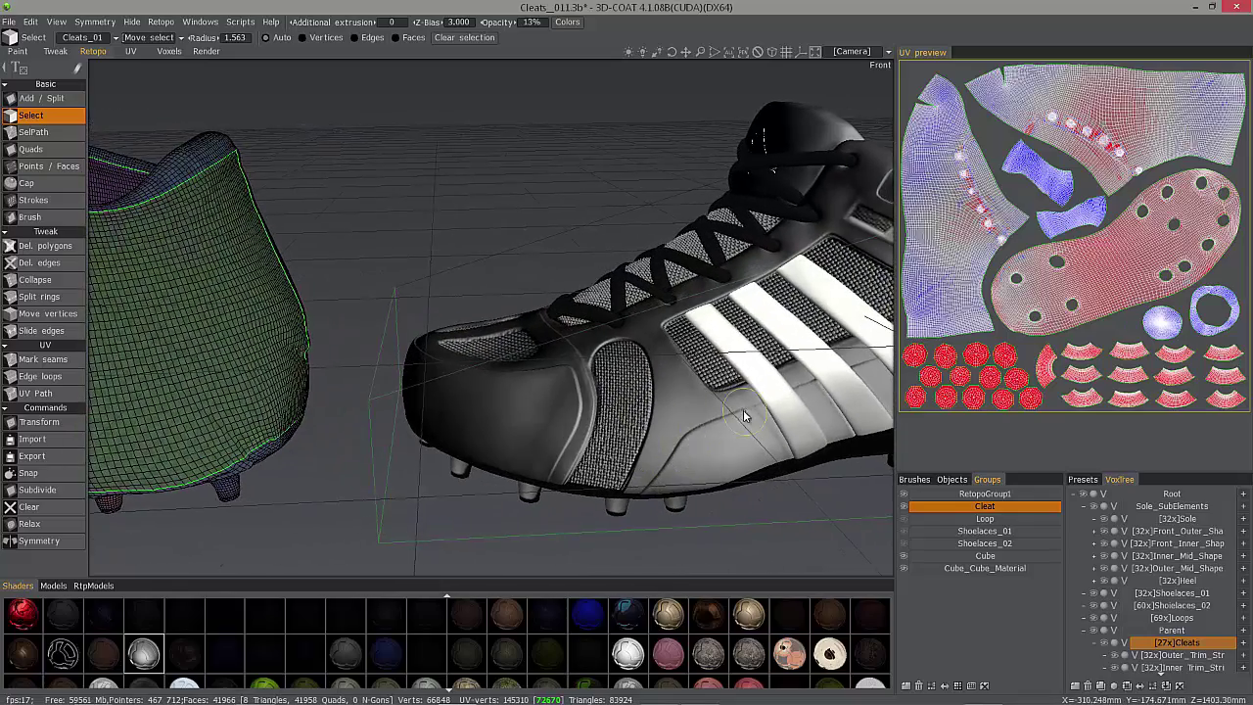
# Compare the cleat sculpt with its retopo mesh from the toe, side, heel and underneath the sole
pyautogui.keyDown('alt'); pyautogui.moveTo(587, 377); pyautogui.dragTo(474, 370); pyautogui.keyUp('alt')
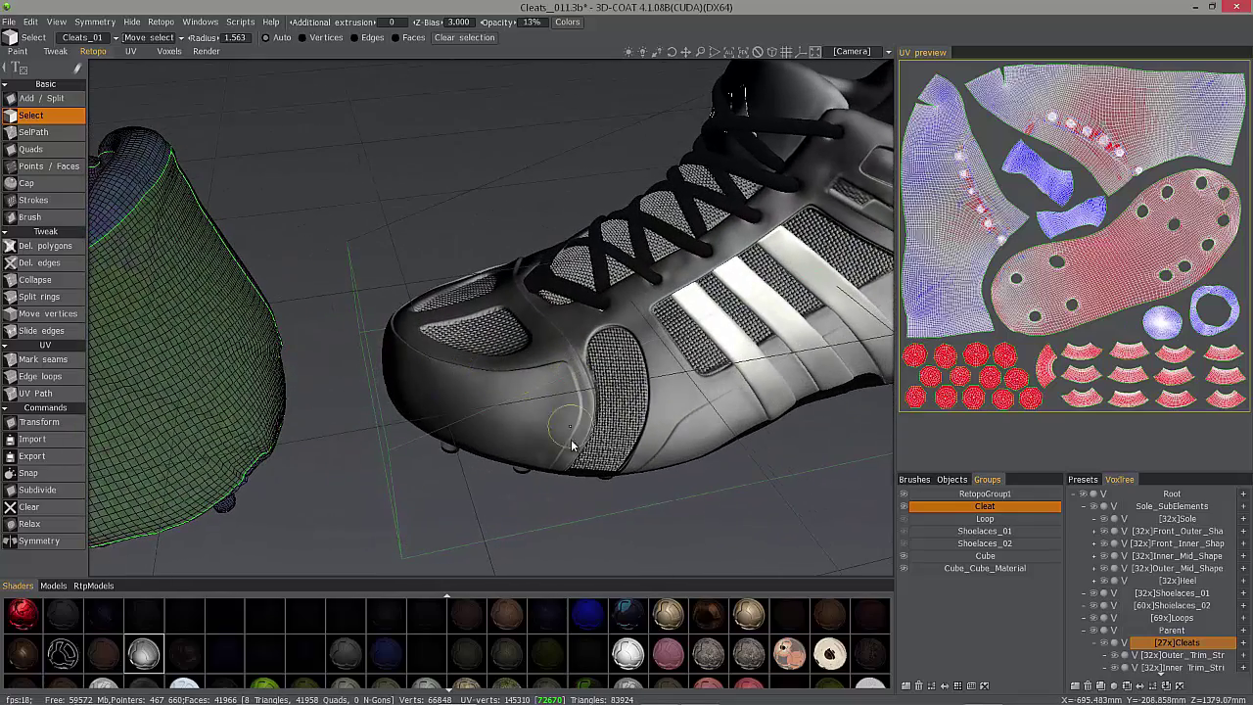
pyautogui.moveTo(563, 404); pyautogui.dragTo(507, 418)
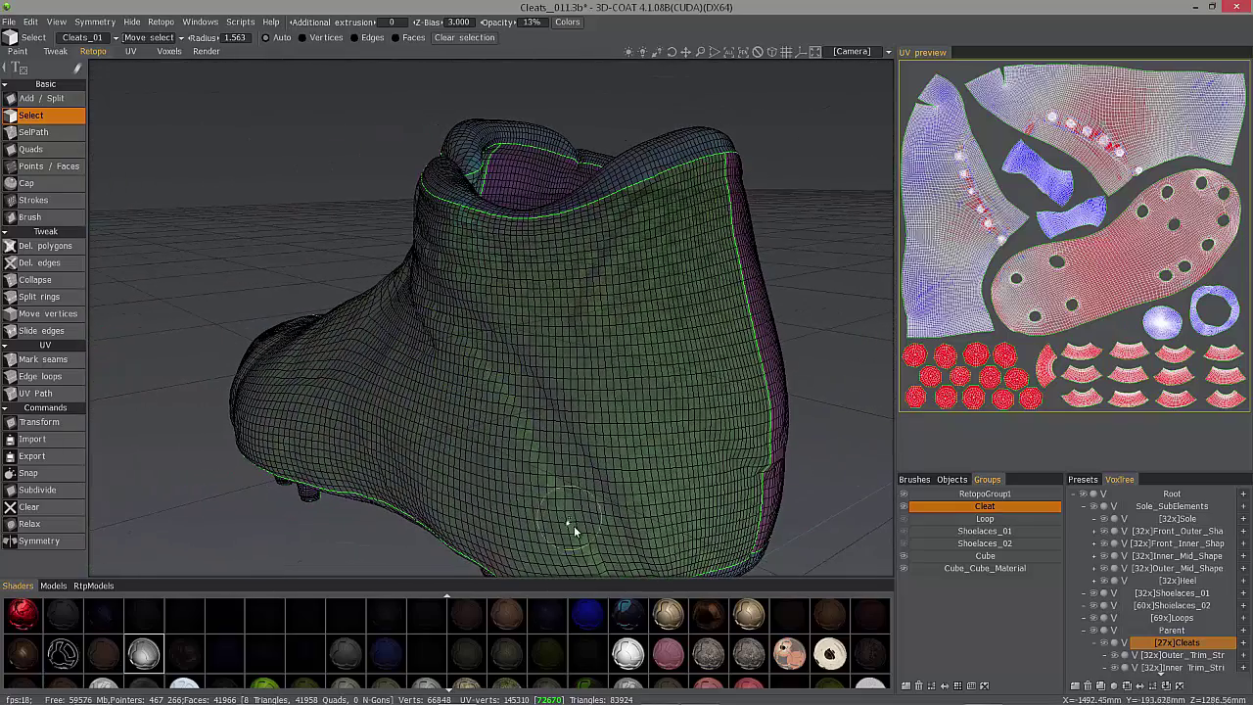
pyautogui.moveTo(574, 525); pyautogui.dragTo(214, 313)
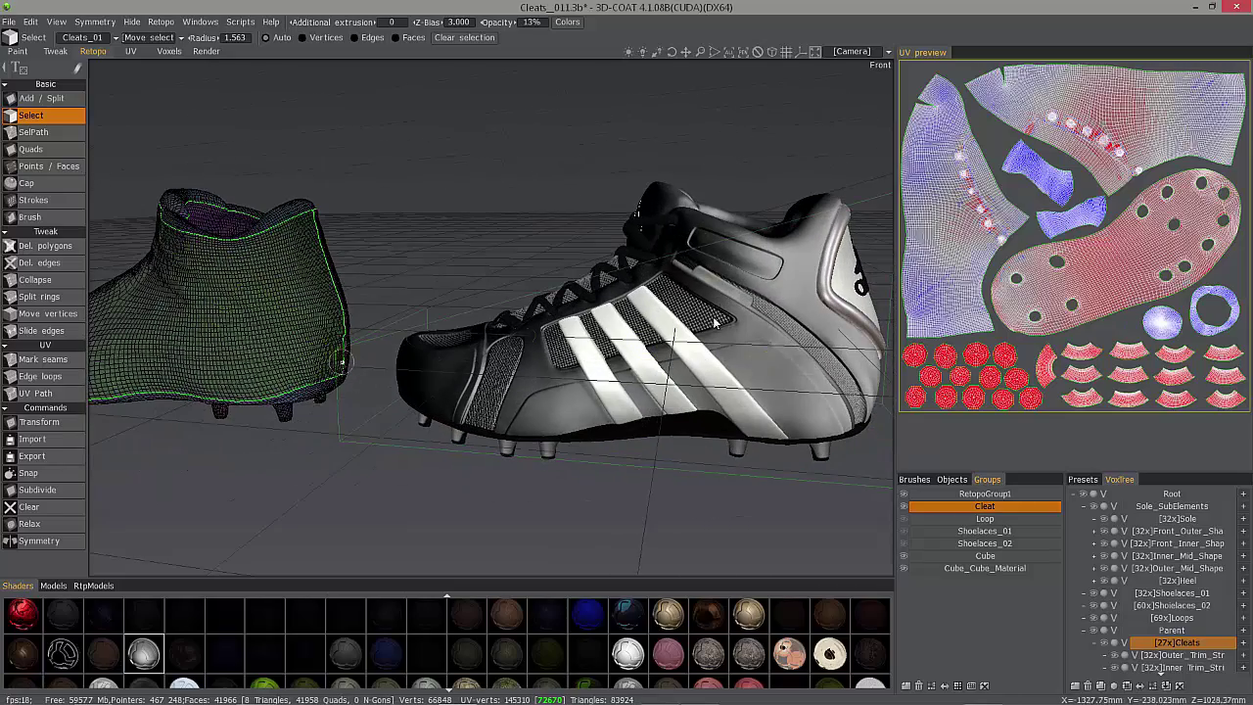
pyautogui.moveTo(831, 411); pyautogui.dragTo(323, 315)
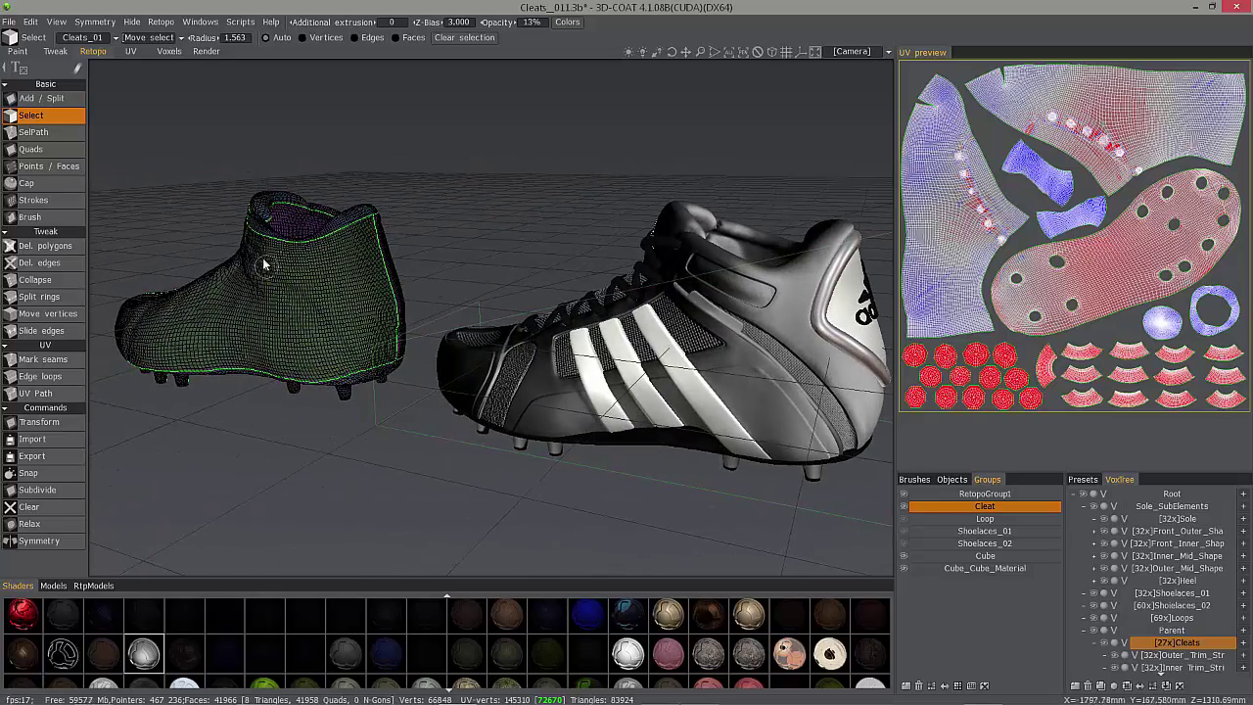
pyautogui.moveTo(264, 264); pyautogui.dragTo(687, 307)
pyautogui.keyDown('alt'); pyautogui.moveTo(808, 418); pyautogui.dragTo(270, 440); pyautogui.keyUp('alt')
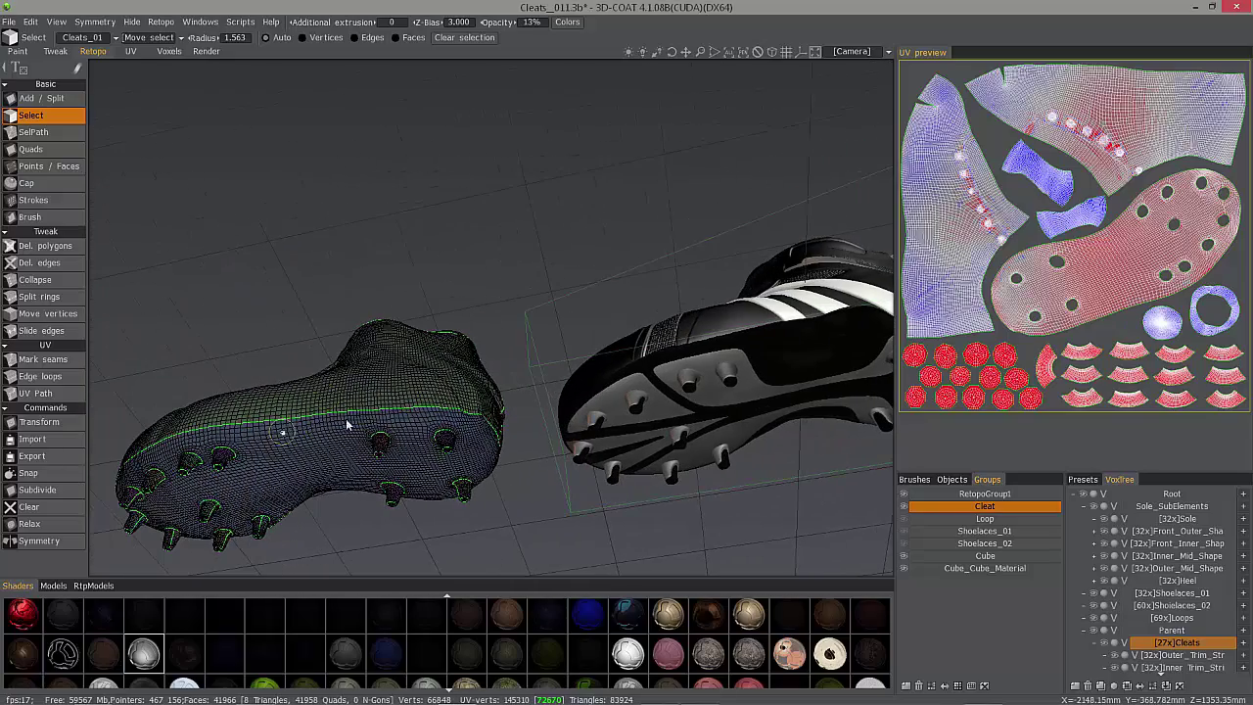
pyautogui.moveTo(224, 486); pyautogui.dragTo(787, 344)
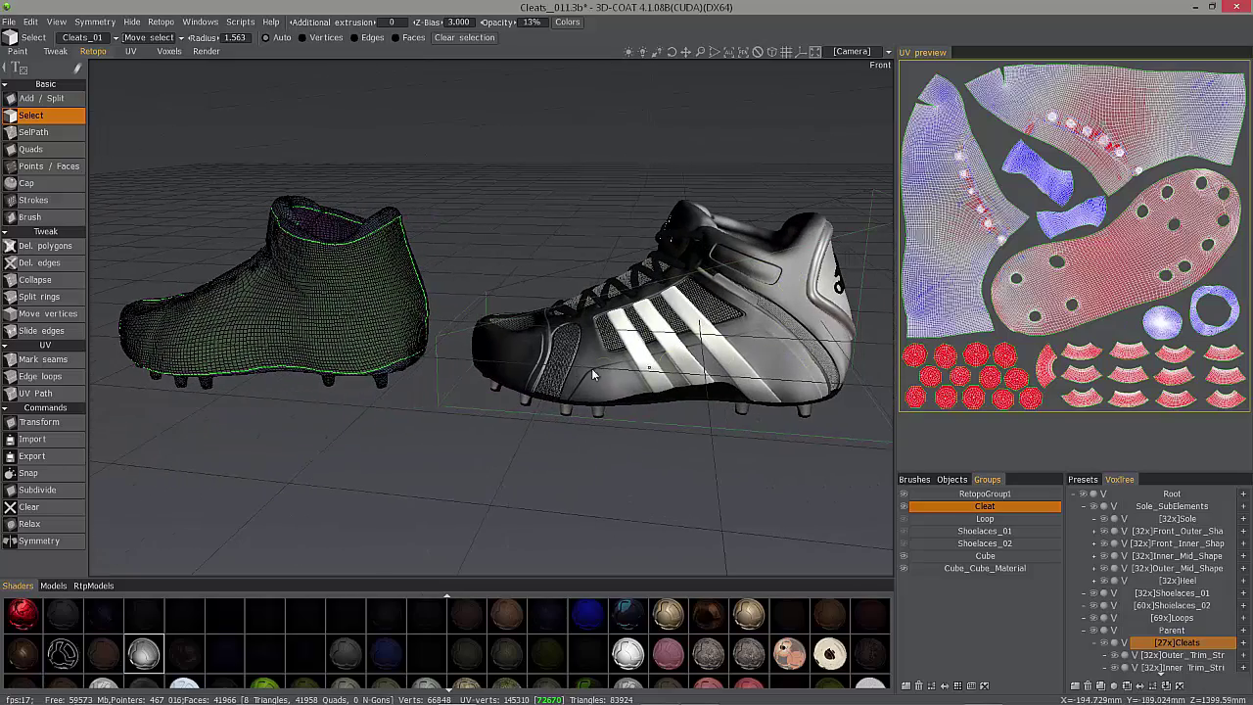
pyautogui.moveTo(665, 293); pyautogui.dragTo(710, 370)
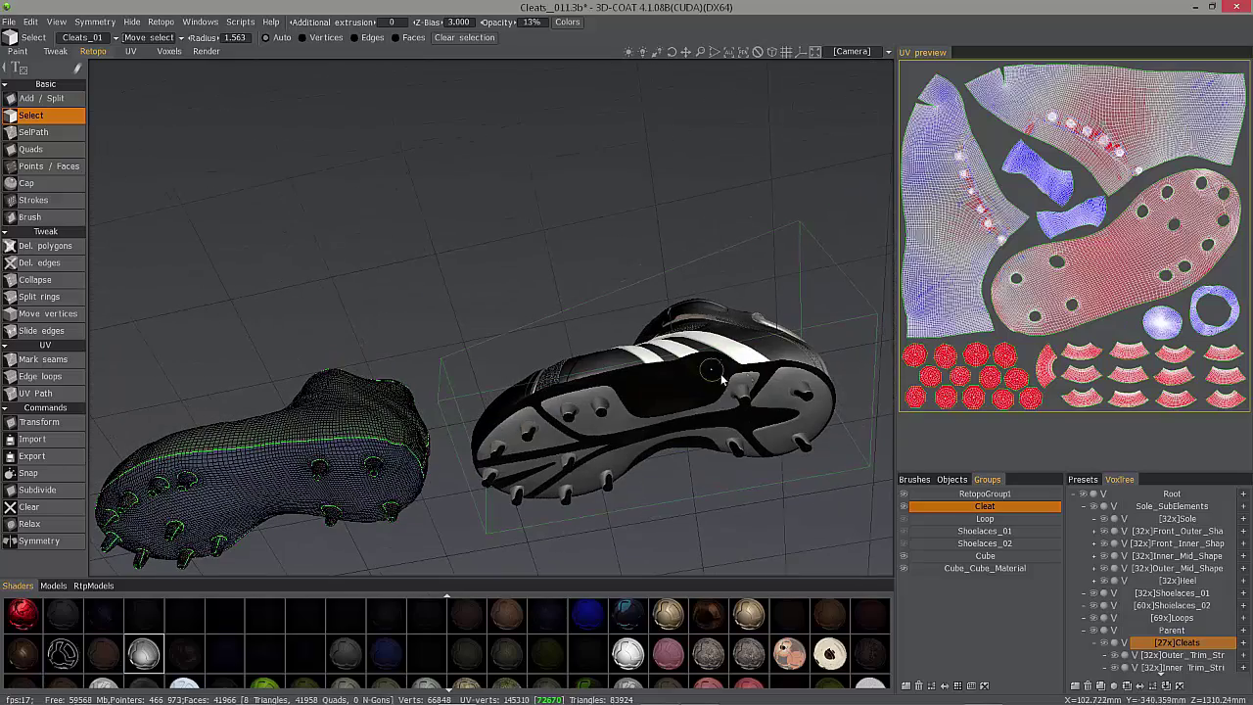
pyautogui.moveTo(828, 418); pyautogui.dragTo(912, 528)
# Delete the Cube_Cube_Material retopo group and hide the Cleat group
pyautogui.click(966, 568)
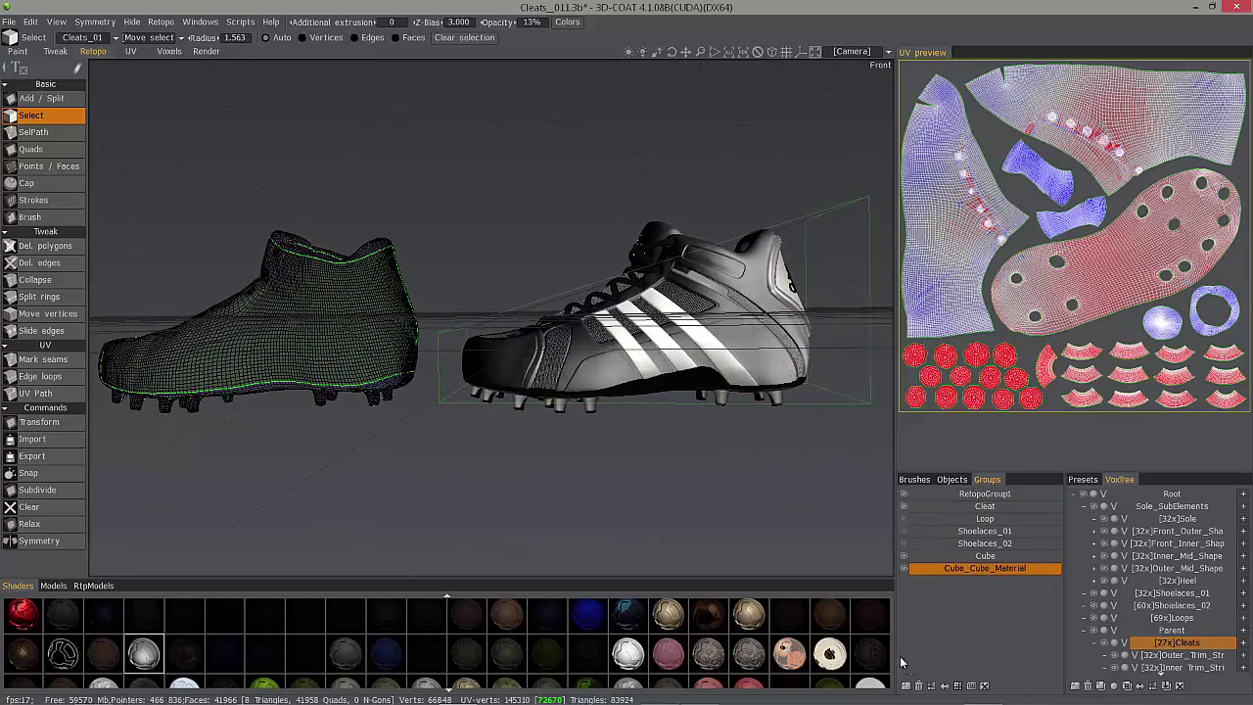
pyautogui.click(918, 685)
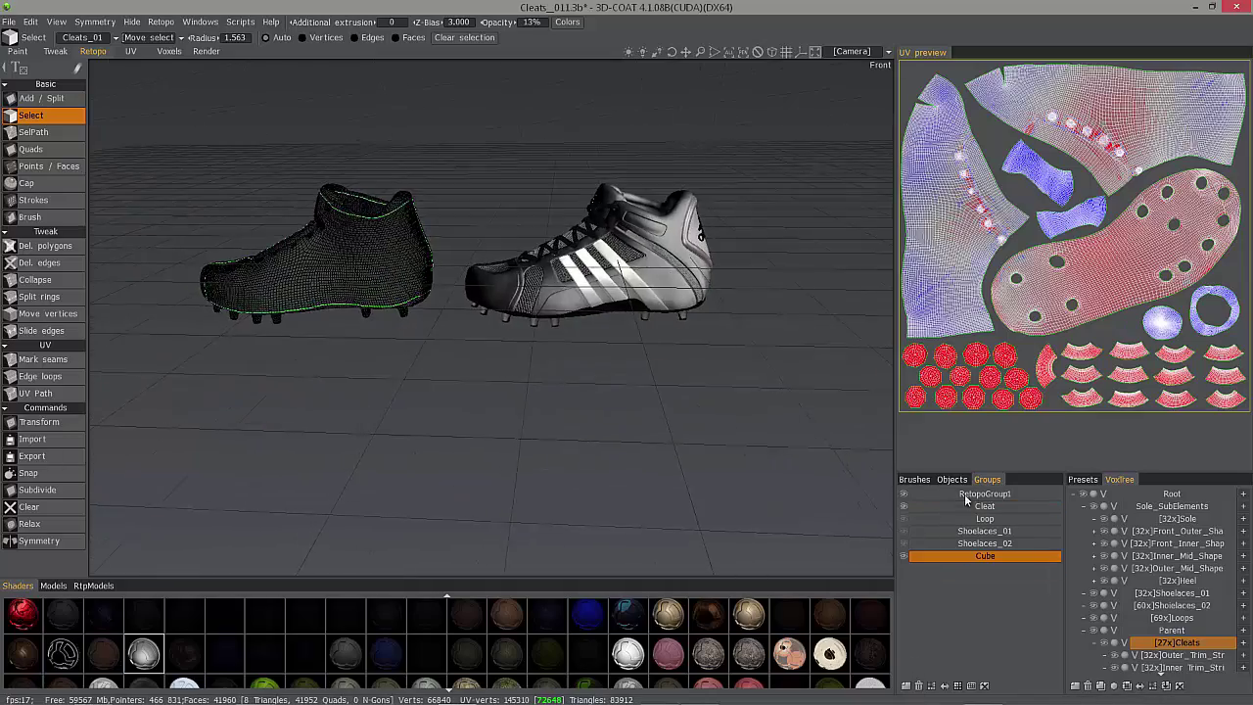
pyautogui.click(904, 507)
# Activate RetopoGroup1 and rename it as Cleat_02
pyautogui.click(969, 494)
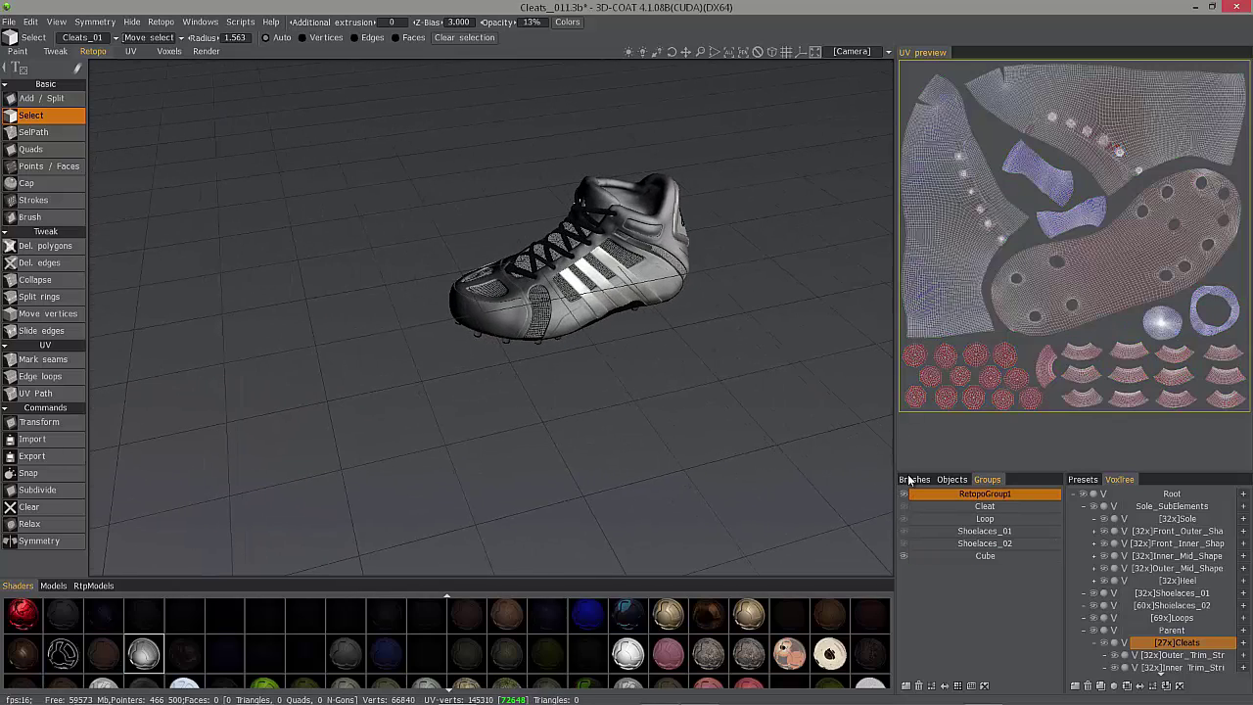
pyautogui.doubleClick(984, 495)
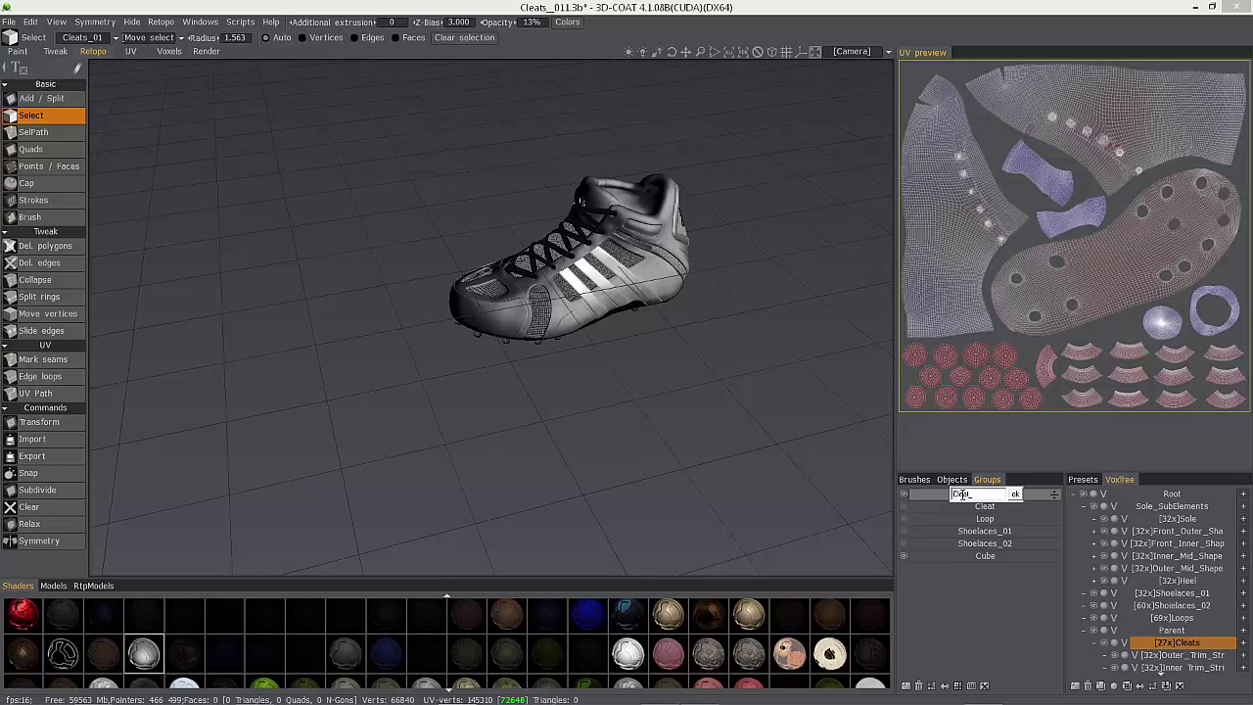
pyautogui.press('Return')
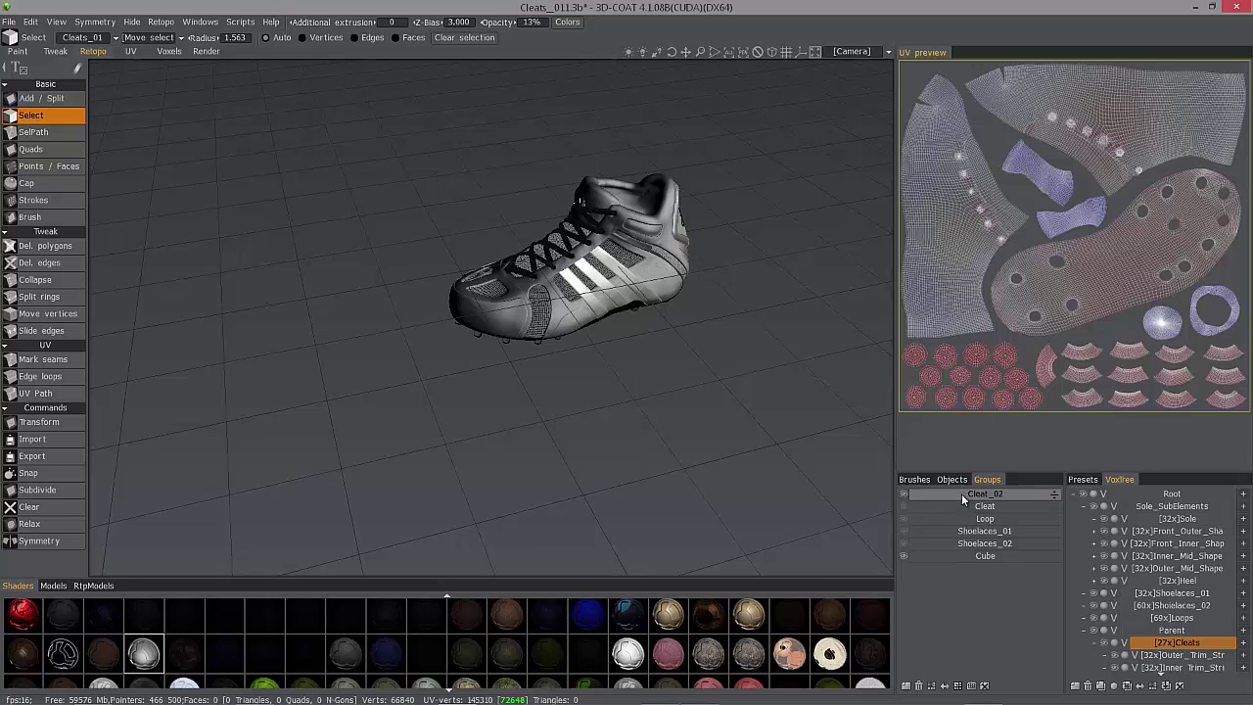
# Hide the Shoelaces_01, Shoelaces_02 and Sole_SubElements voxel layers to leave the bare cleat body on display
pyautogui.moveTo(562, 408); pyautogui.dragTo(532, 358, button='right')
pyautogui.moveTo(532, 359); pyautogui.dragTo(454, 343)
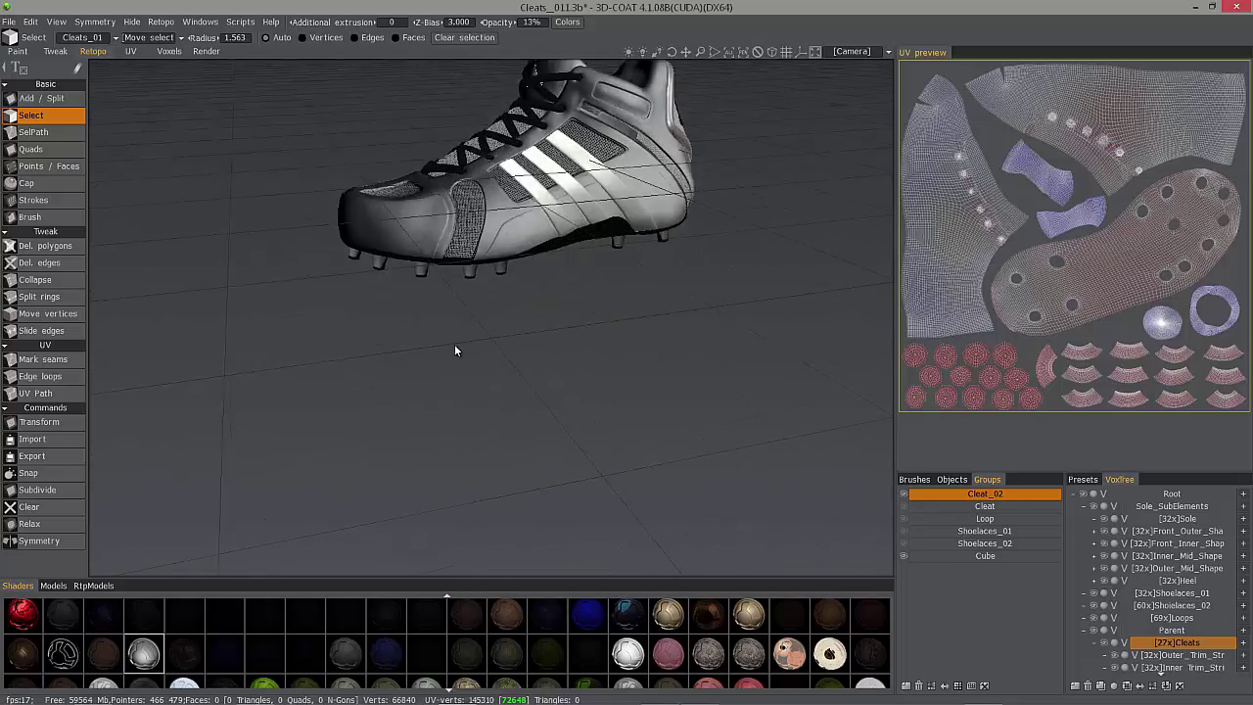
pyautogui.moveTo(454, 343); pyautogui.dragTo(477, 339, button='middle')
pyautogui.press('v')
pyautogui.hotkey('shift', 'a')
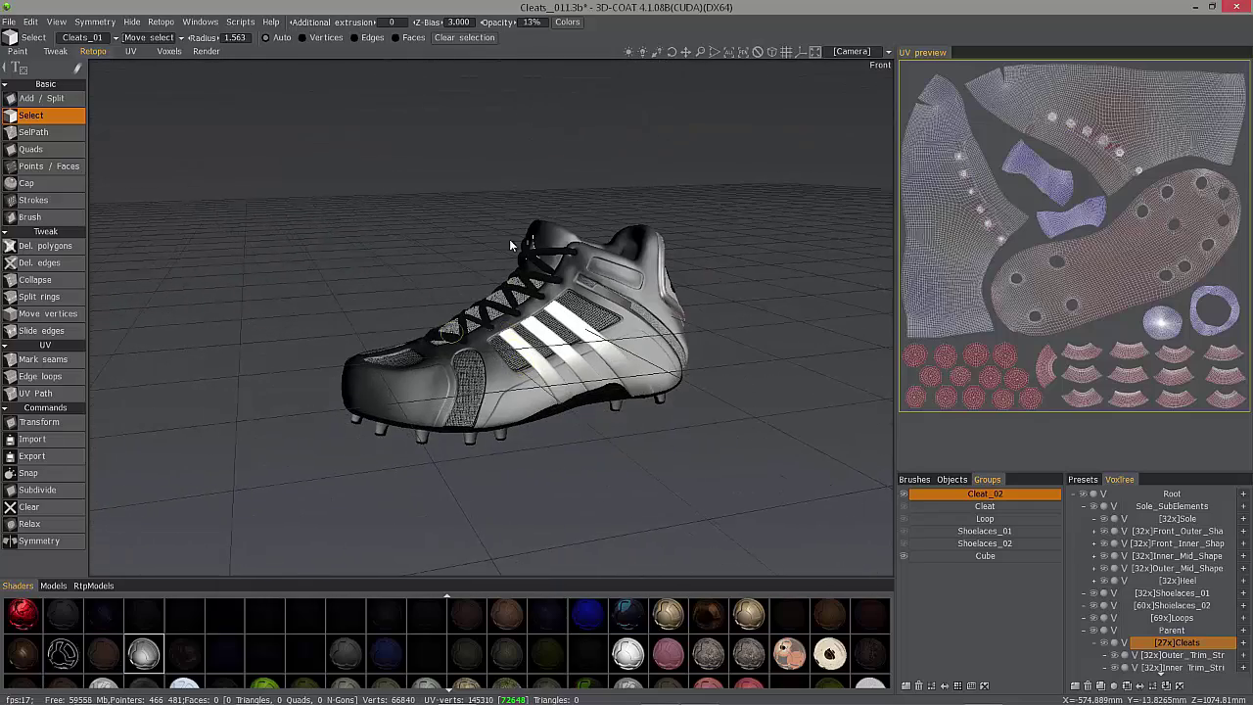
pyautogui.moveTo(509, 238); pyautogui.dragTo(575, 293)
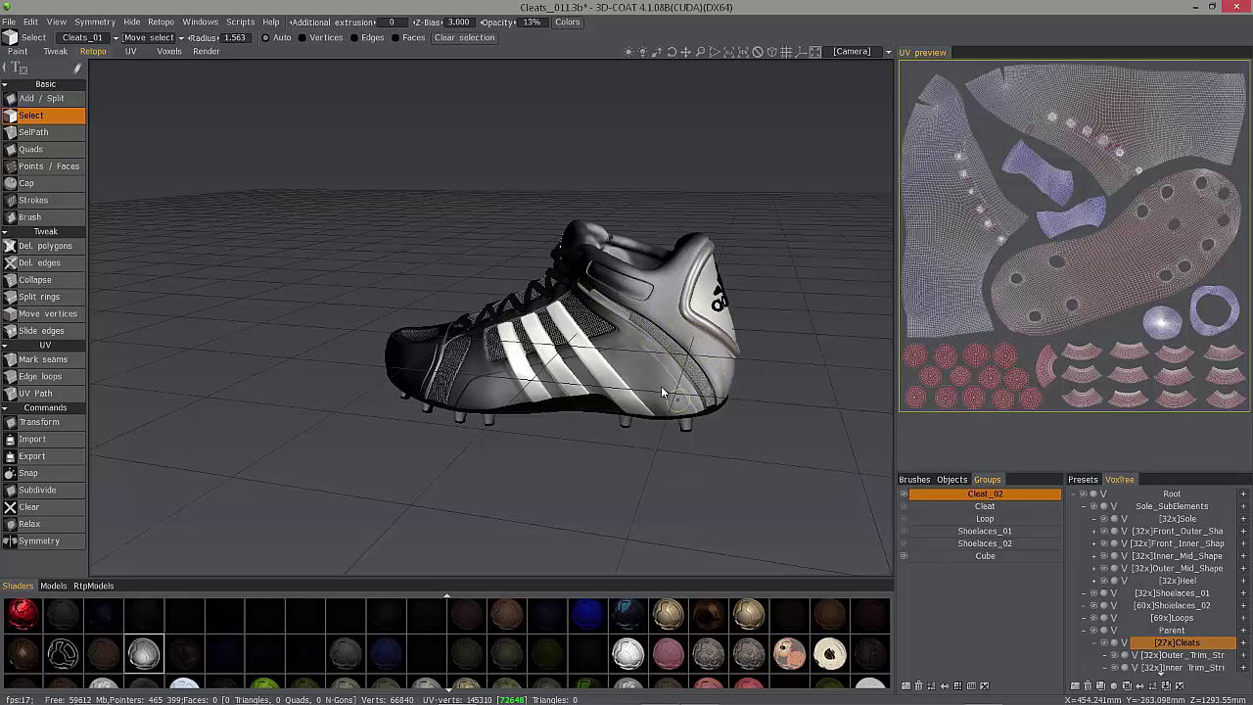
pyautogui.click(54, 585)
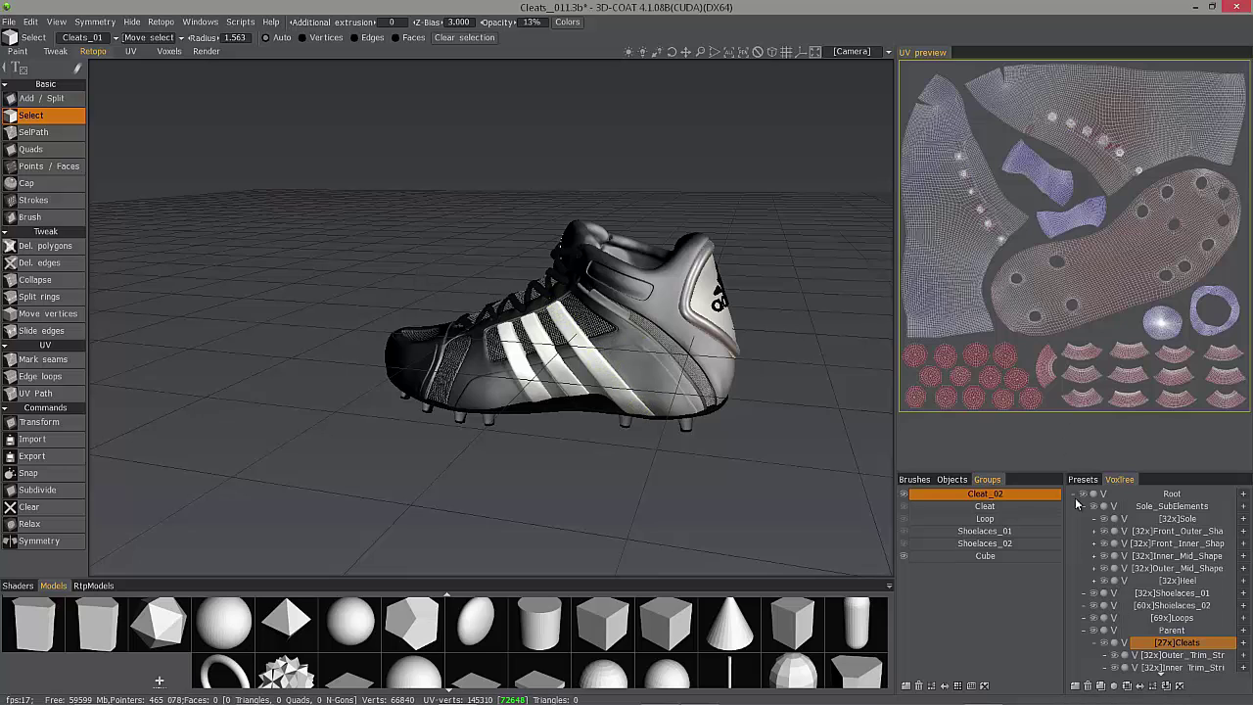
pyautogui.click(1094, 594)
pyautogui.click(1093, 606)
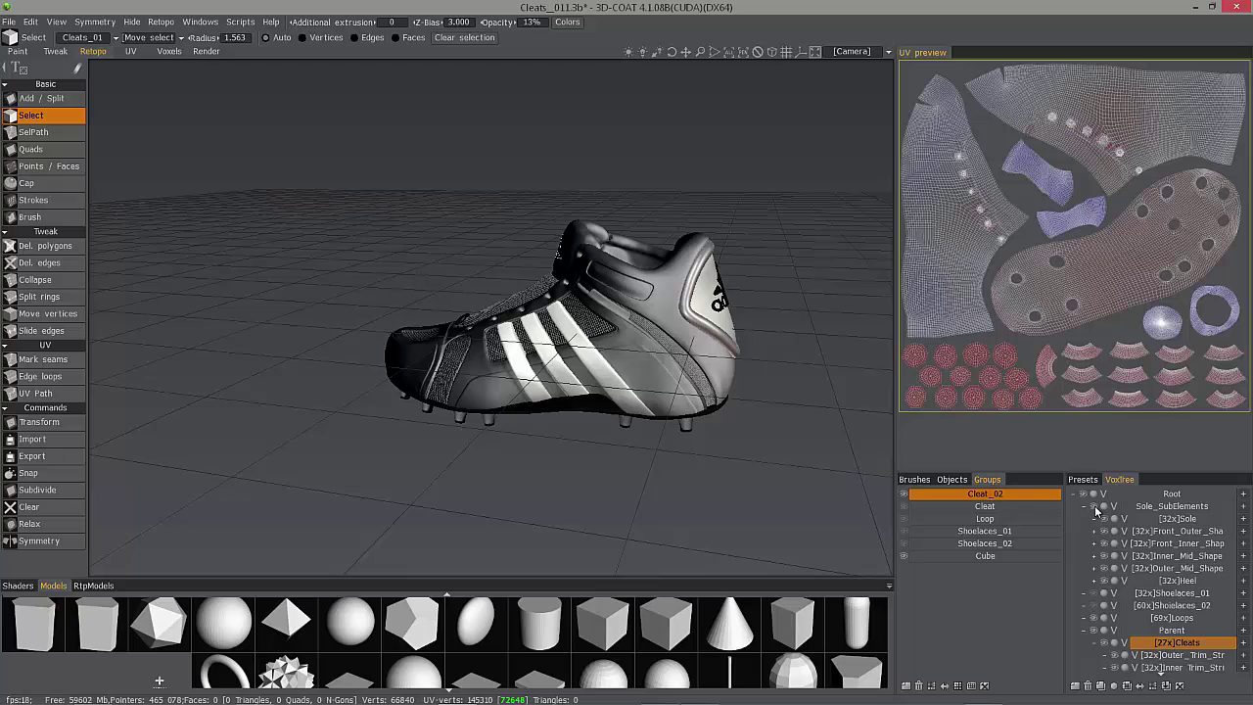
pyautogui.click(1094, 506)
pyautogui.keyDown('alt'); pyautogui.moveTo(615, 472); pyautogui.dragTo(461, 414); pyautogui.keyUp('alt')
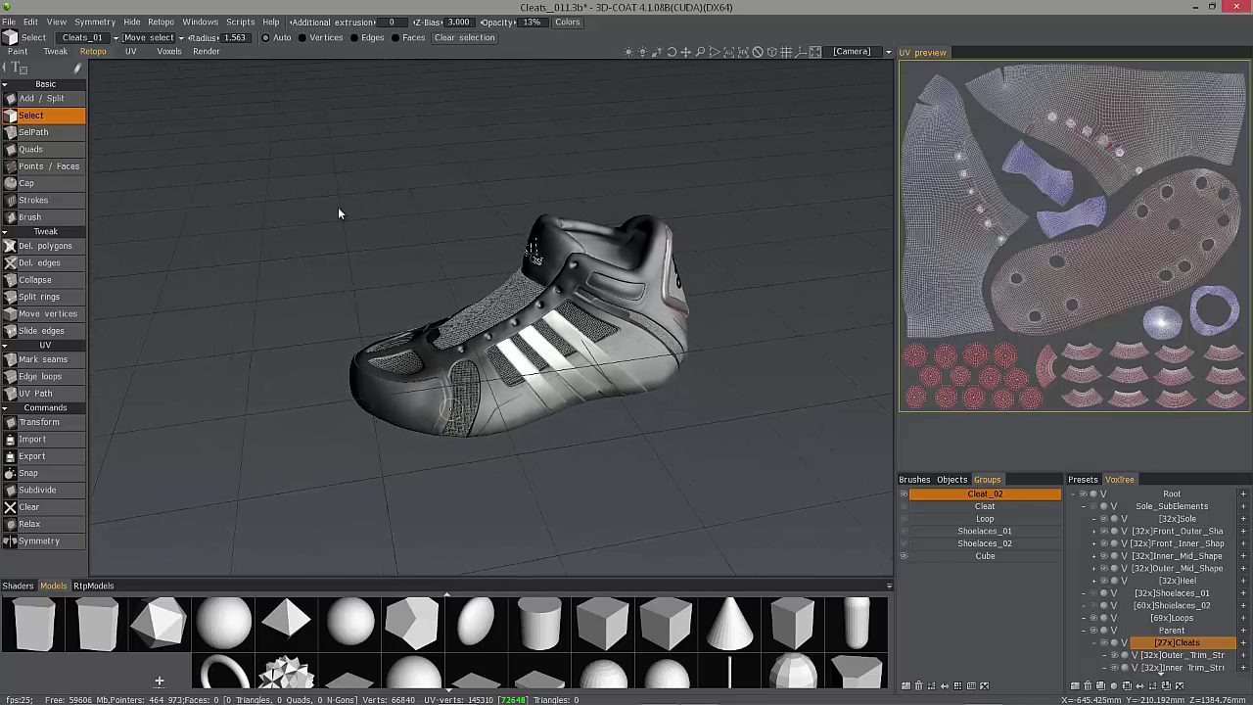
# Switch to the Strokes retopo tool and clear the stray stroke drawn on the empty grid
pyautogui.moveTo(337, 208); pyautogui.dragTo(395, 327, button='right')
pyautogui.click(45, 201)
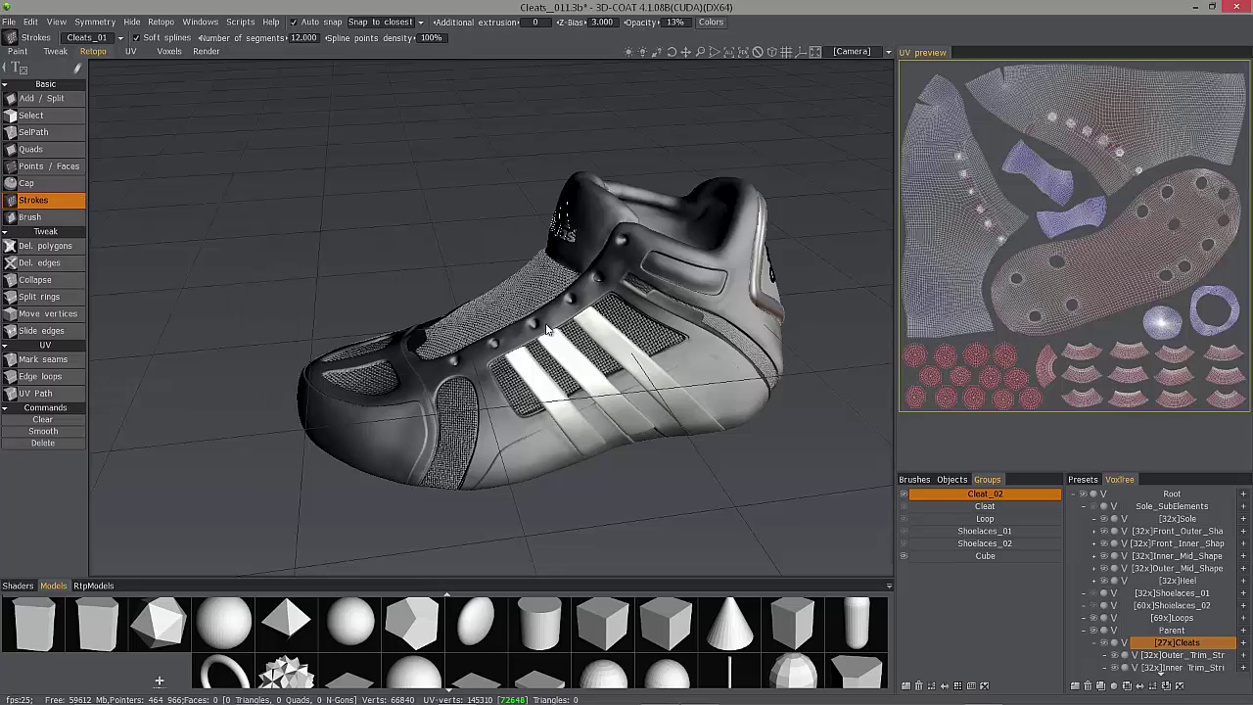
pyautogui.moveTo(379, 327)
pyautogui.keyDown('alt'); pyautogui.mouseDown()
pyautogui.moveTo(420, 408)
pyautogui.moveTo(306, 340)
pyautogui.moveTo(341, 411)
pyautogui.moveTo(308, 395)
pyautogui.mouseUp(); pyautogui.keyUp('alt')
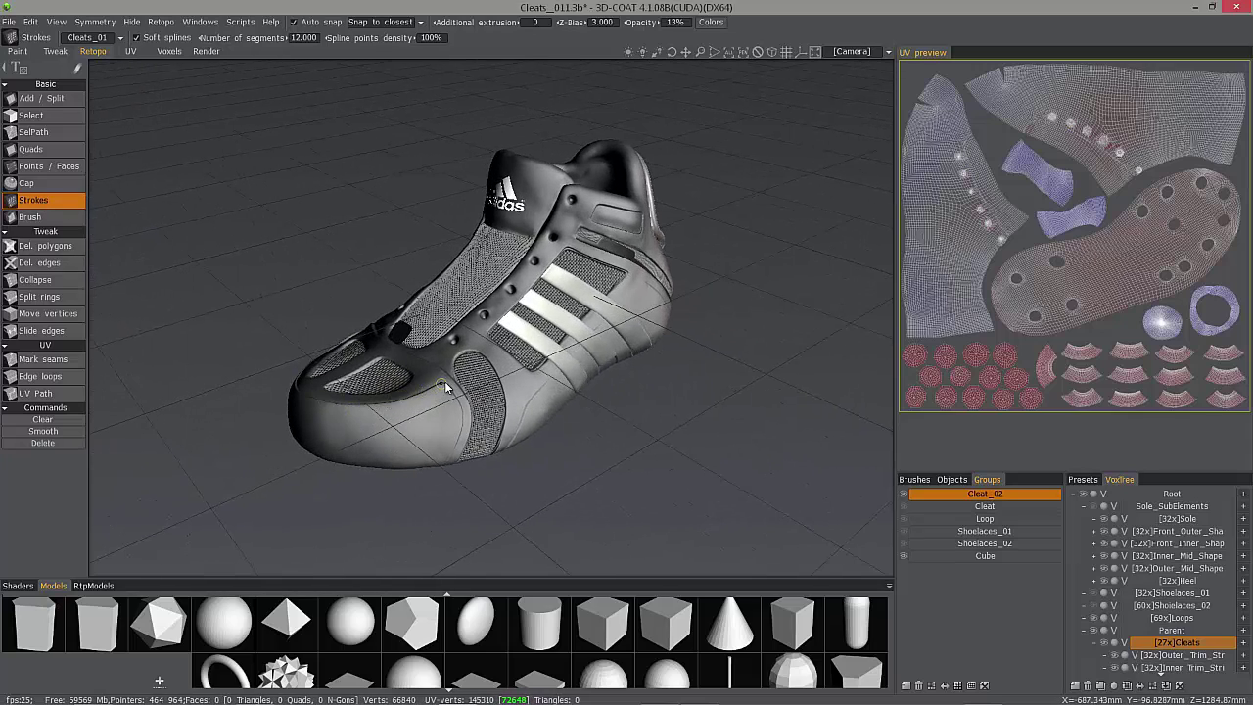
pyautogui.moveTo(305, 401); pyautogui.dragTo(294, 317)
pyautogui.moveTo(408, 362); pyautogui.dragTo(402, 519)
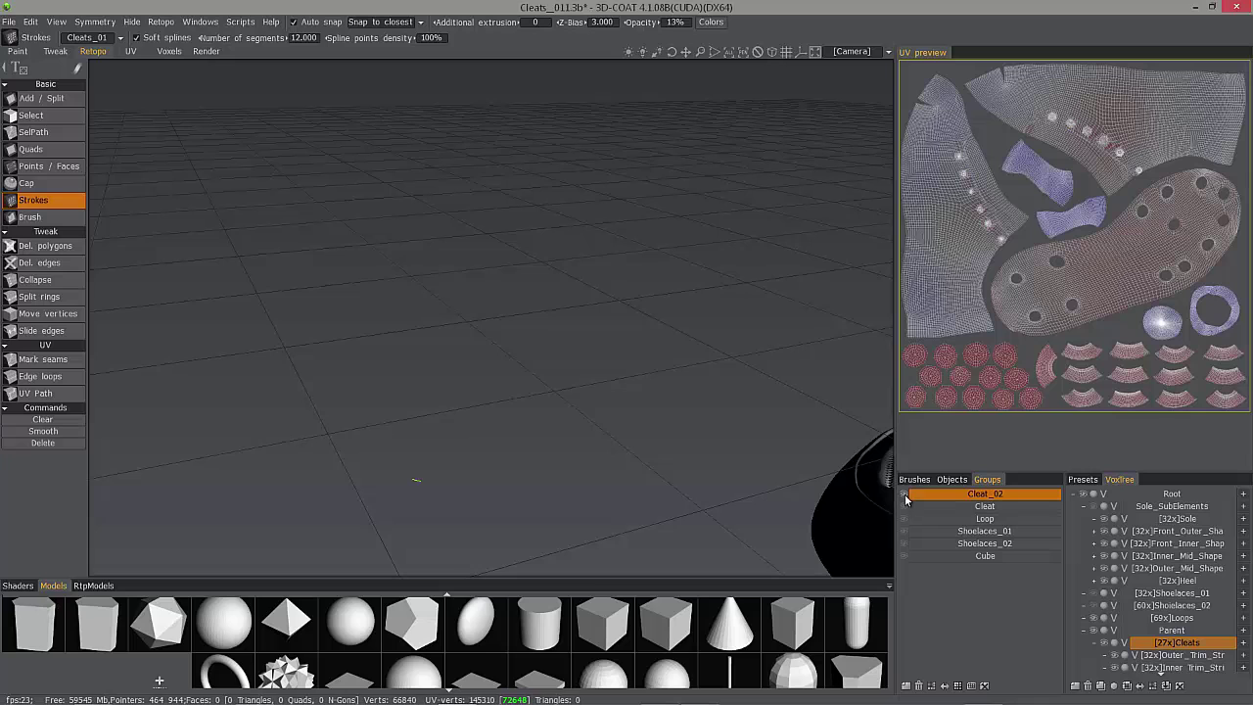
pyautogui.click(42, 421)
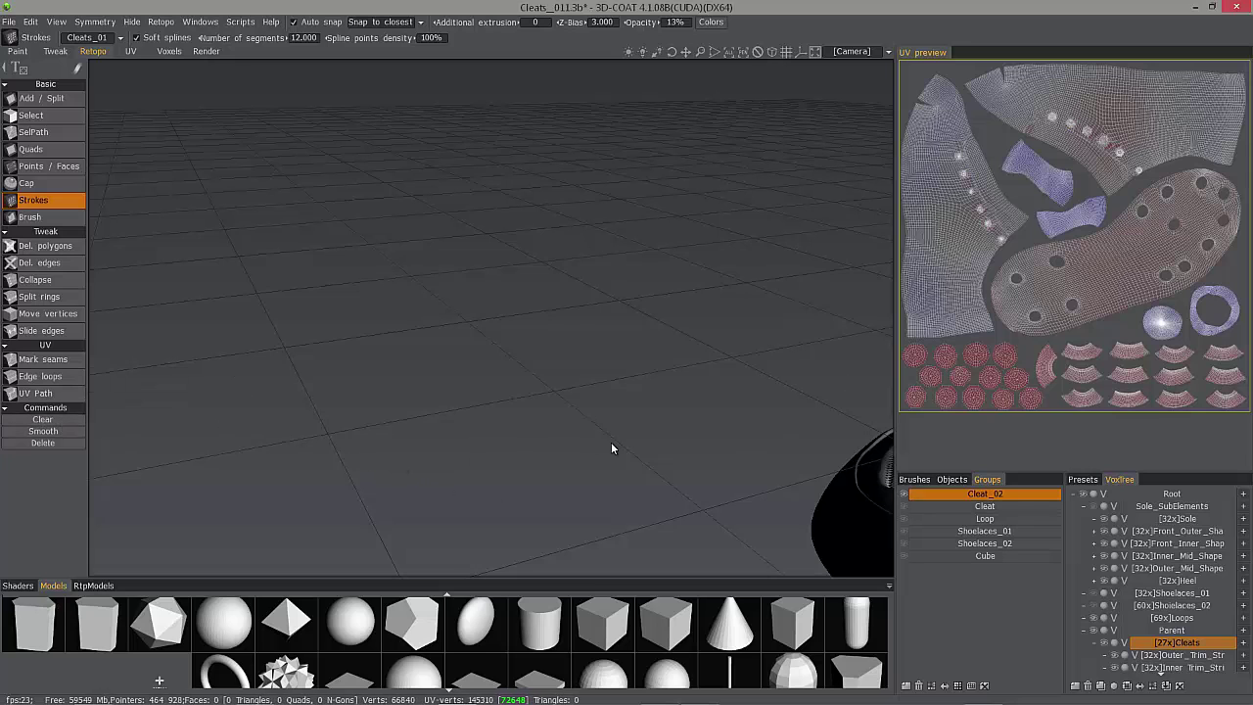
# Draw a retopo stroke along the sole's edge from the toe towards the heel on one side of the cleat
pyautogui.moveTo(612, 448); pyautogui.dragTo(586, 395, button='middle')
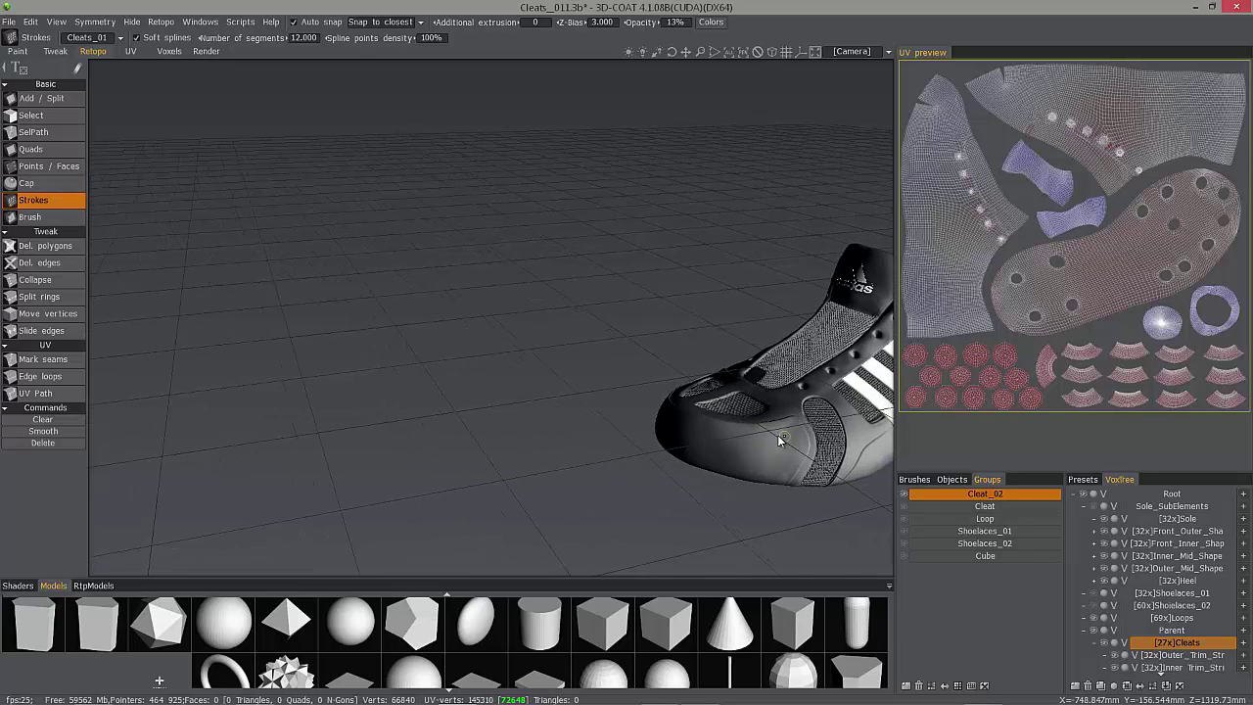
pyautogui.moveTo(777, 435); pyautogui.dragTo(297, 491, button='middle')
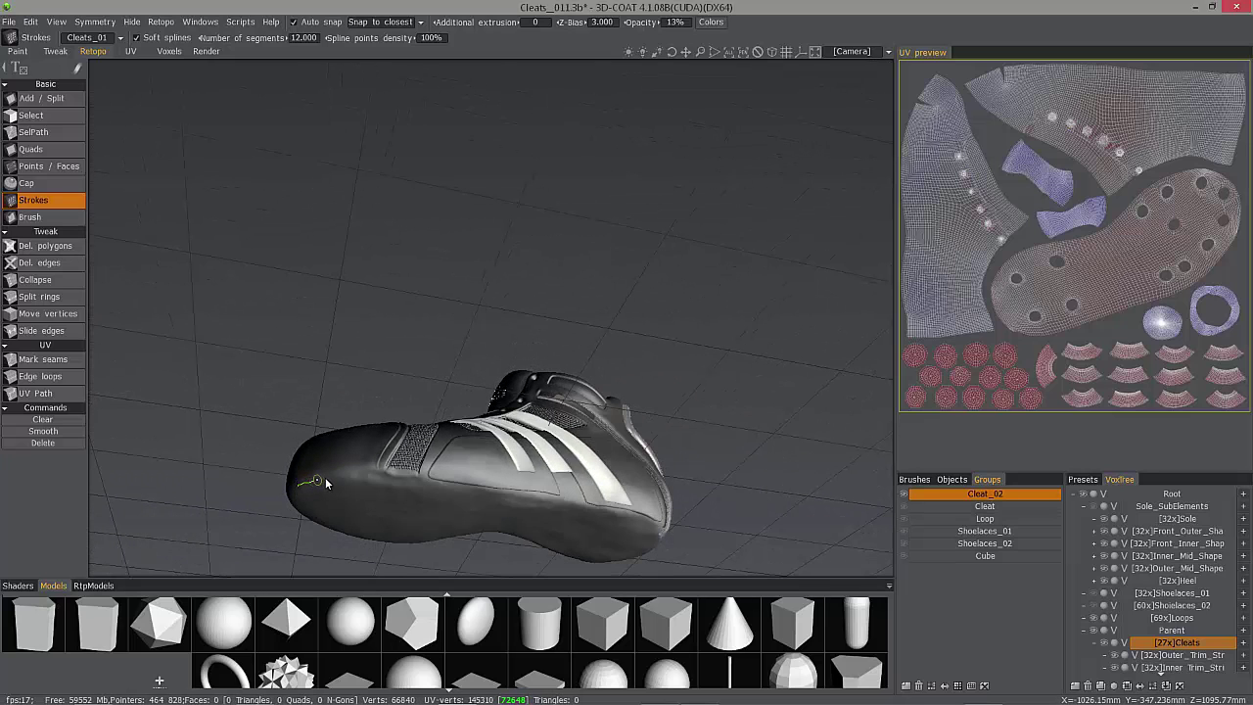
pyautogui.moveTo(326, 477); pyautogui.dragTo(359, 474)
pyautogui.moveTo(444, 511); pyautogui.dragTo(733, 380, button='middle')
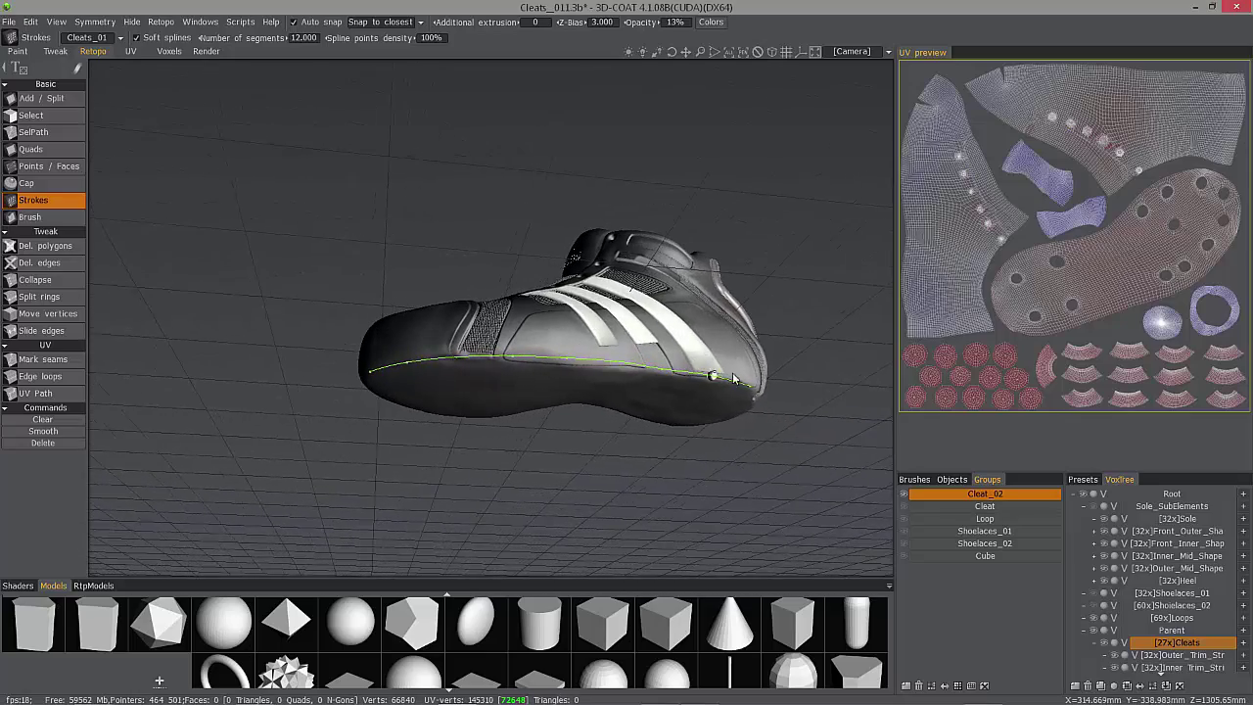
pyautogui.moveTo(733, 379)
pyautogui.keyDown('alt'); pyautogui.mouseDown()
pyautogui.moveTo(696, 355)
pyautogui.moveTo(624, 372)
pyautogui.moveTo(693, 392)
pyautogui.moveTo(749, 383)
pyautogui.mouseUp(); pyautogui.keyUp('alt')
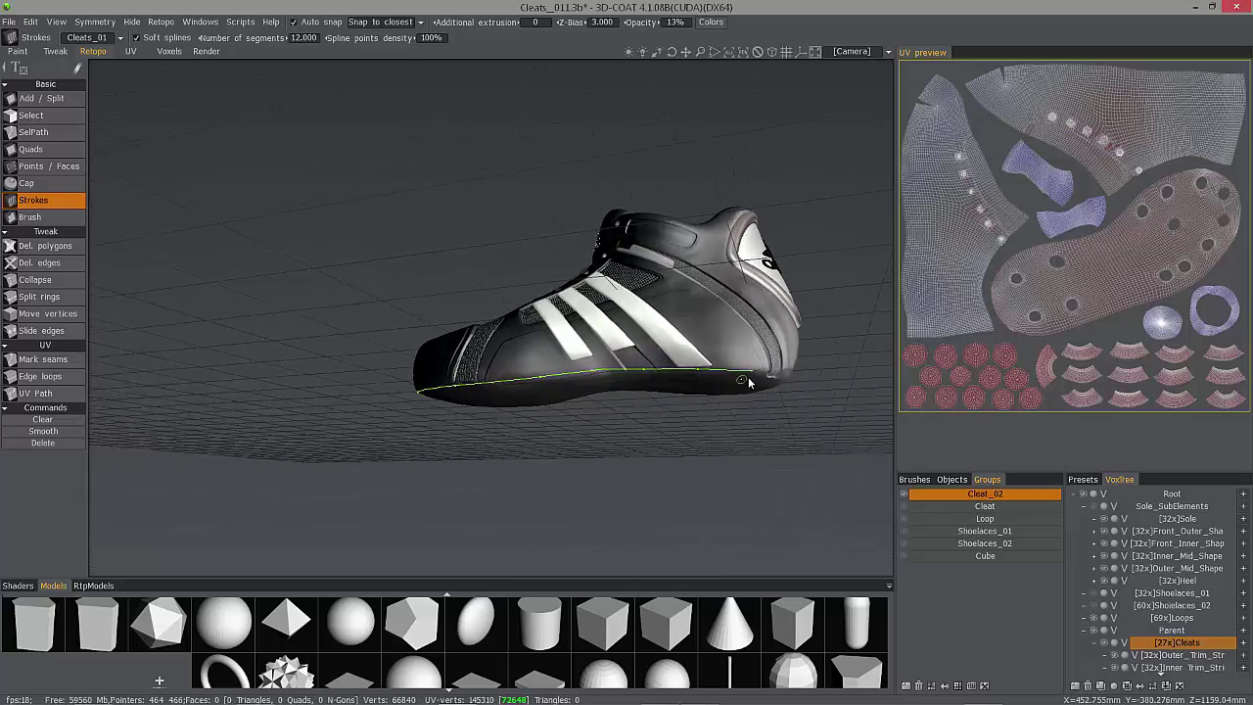
pyautogui.moveTo(748, 383); pyautogui.dragTo(776, 379, button='middle')
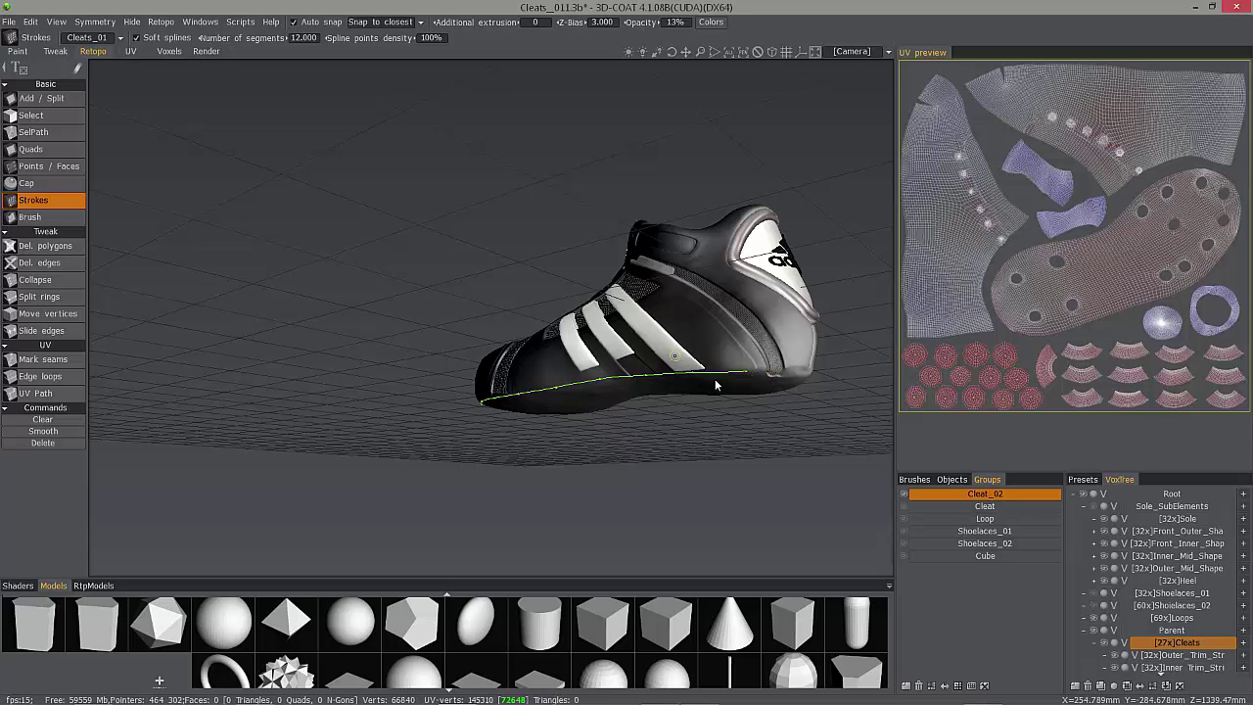
# Extend the sole-edge stroke around the toe and along the cleat's opposite side towards the heel
pyautogui.moveTo(588, 409); pyautogui.dragTo(505, 375, button='middle')
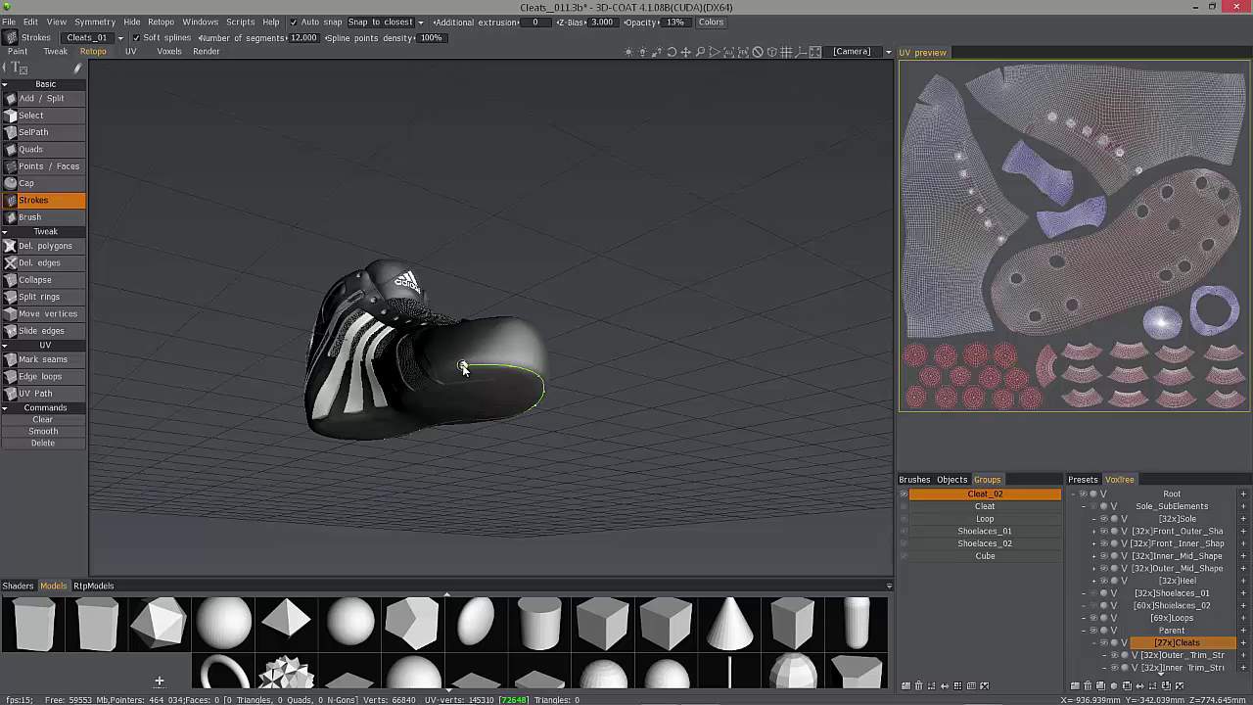
pyautogui.moveTo(466, 365); pyautogui.dragTo(397, 402)
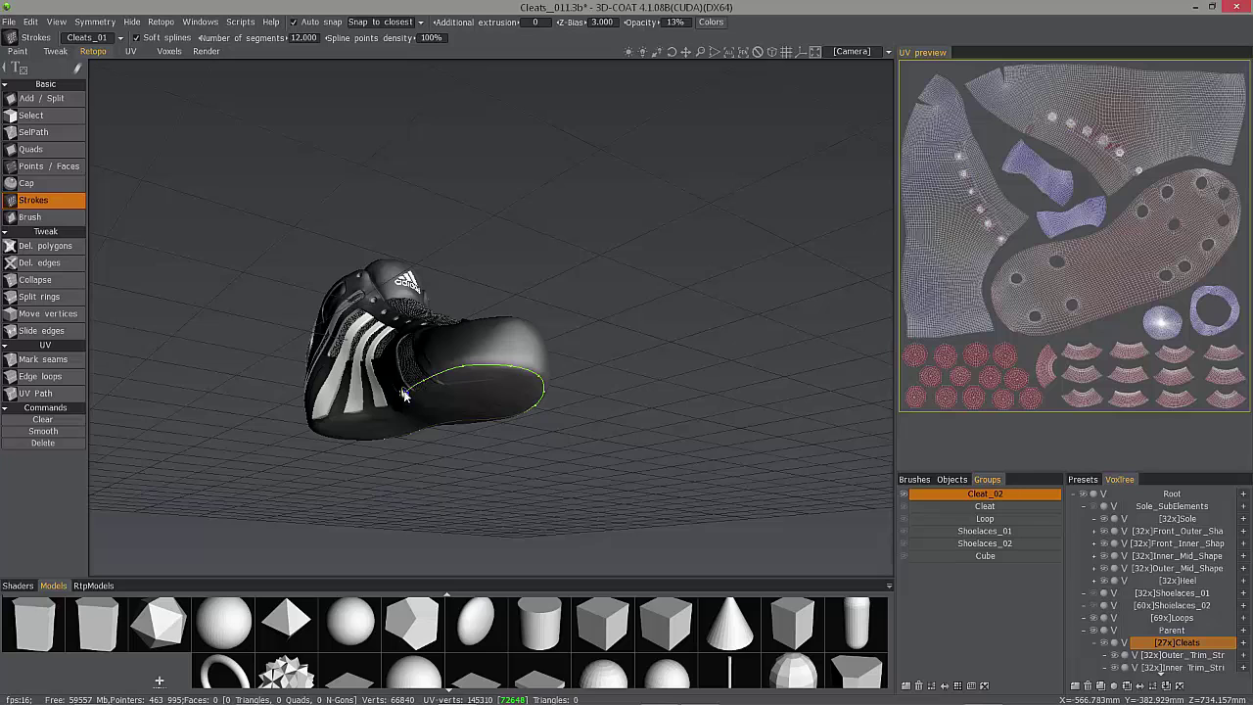
pyautogui.moveTo(382, 408)
pyautogui.keyDown('alt'); pyautogui.mouseDown()
pyautogui.moveTo(456, 384)
pyautogui.moveTo(482, 395)
pyautogui.moveTo(375, 399)
pyautogui.moveTo(397, 397)
pyautogui.mouseUp(); pyautogui.keyUp('alt')
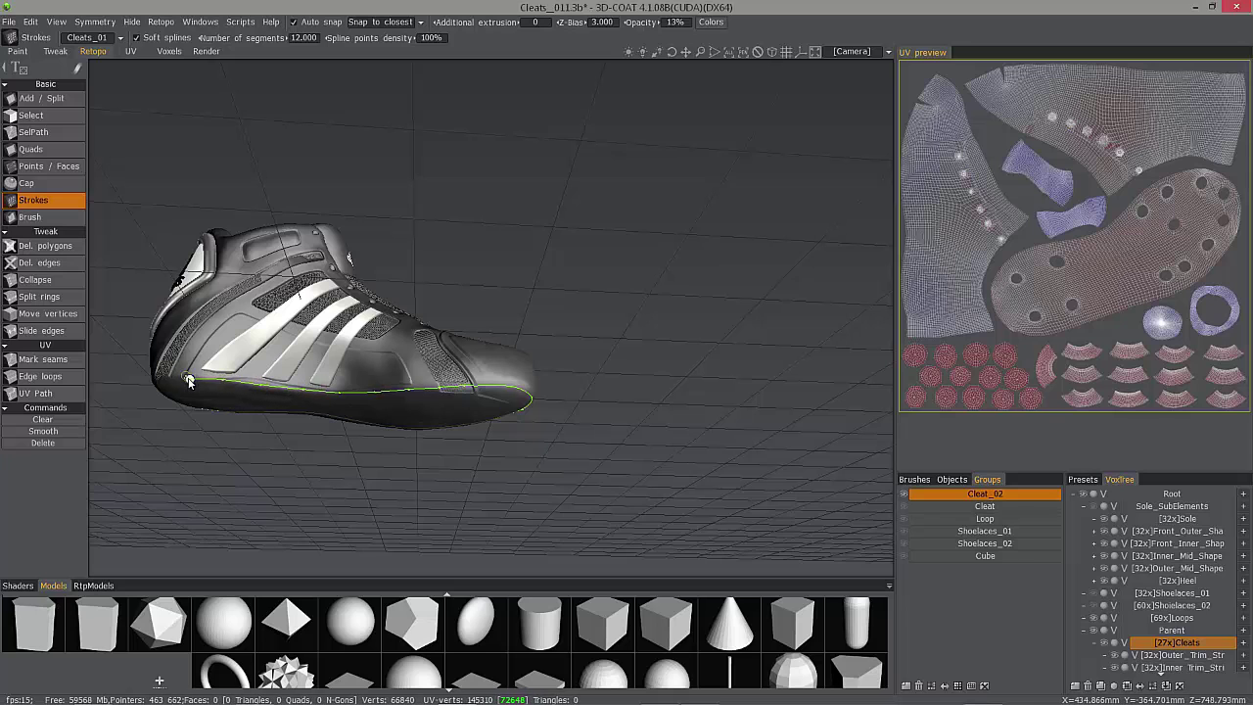
pyautogui.moveTo(189, 382)
pyautogui.keyDown('alt'); pyautogui.mouseDown()
pyautogui.moveTo(450, 358)
pyautogui.moveTo(366, 382)
pyautogui.moveTo(433, 376)
pyautogui.mouseUp(); pyautogui.keyUp('alt')
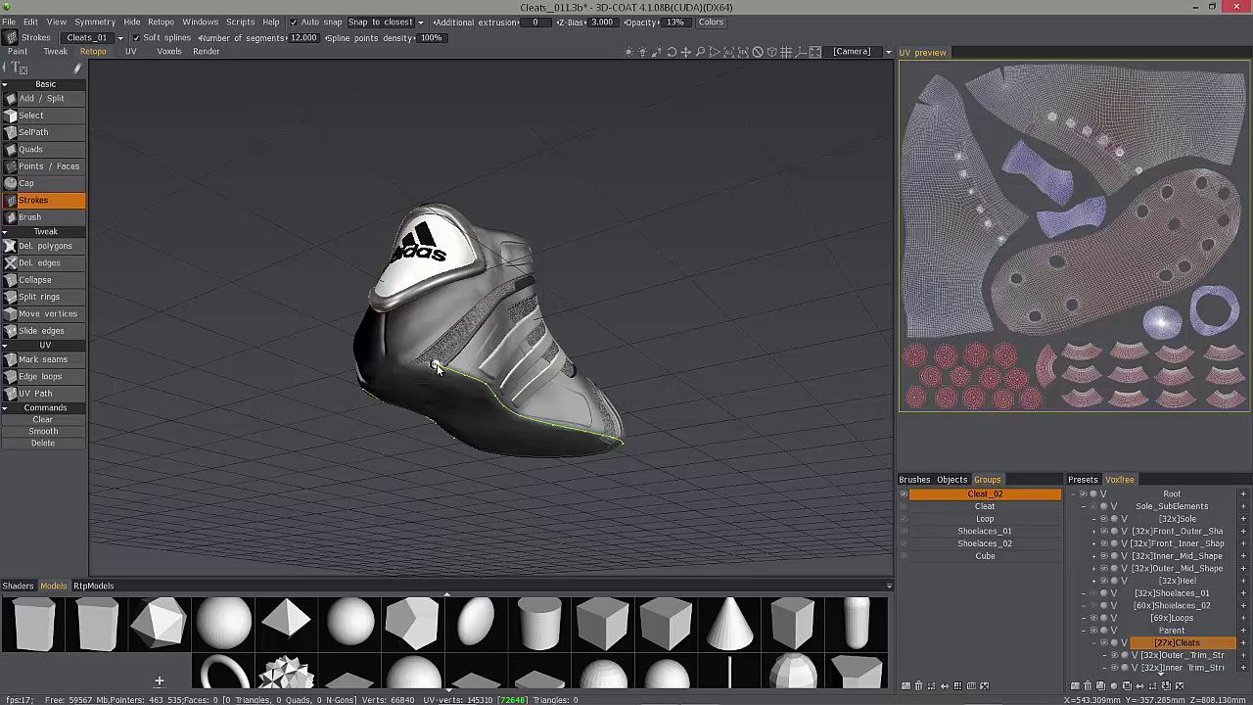
# Continue the sole-edge stroke around the heel and close it into a loop around the whole sole
pyautogui.click(377, 371)
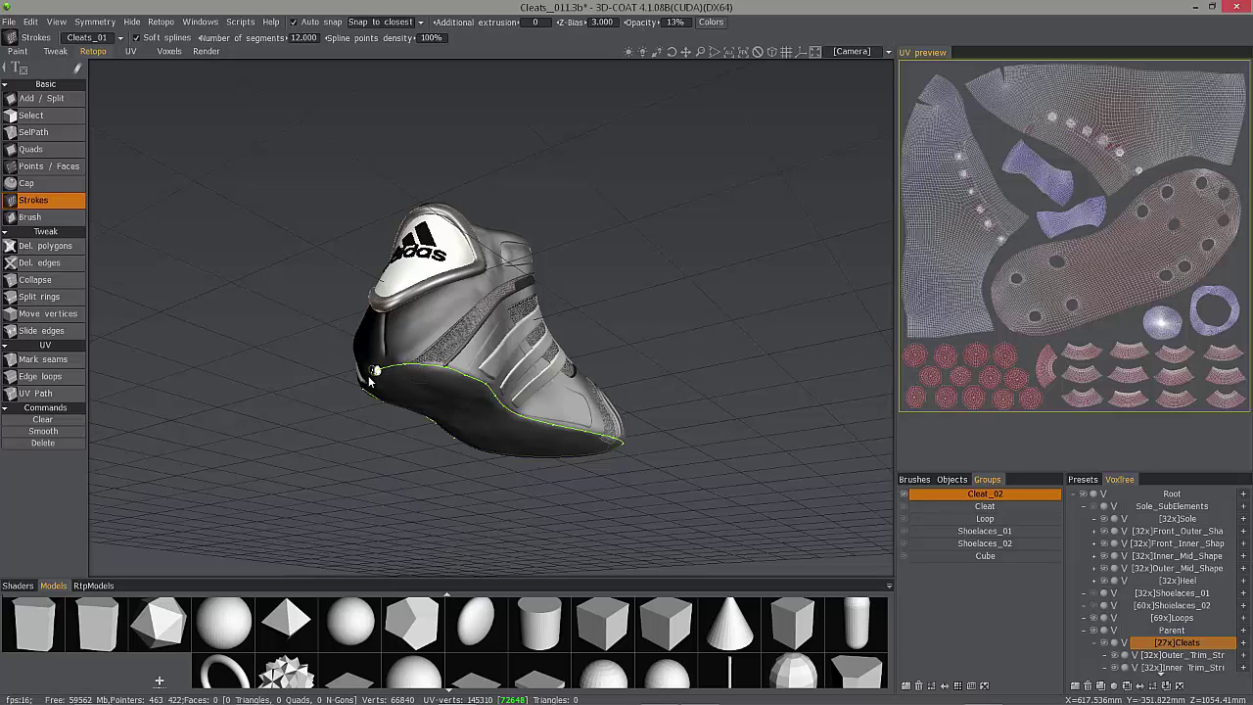
pyautogui.keyDown('alt'); pyautogui.moveTo(357, 382); pyautogui.dragTo(359, 395); pyautogui.keyUp('alt')
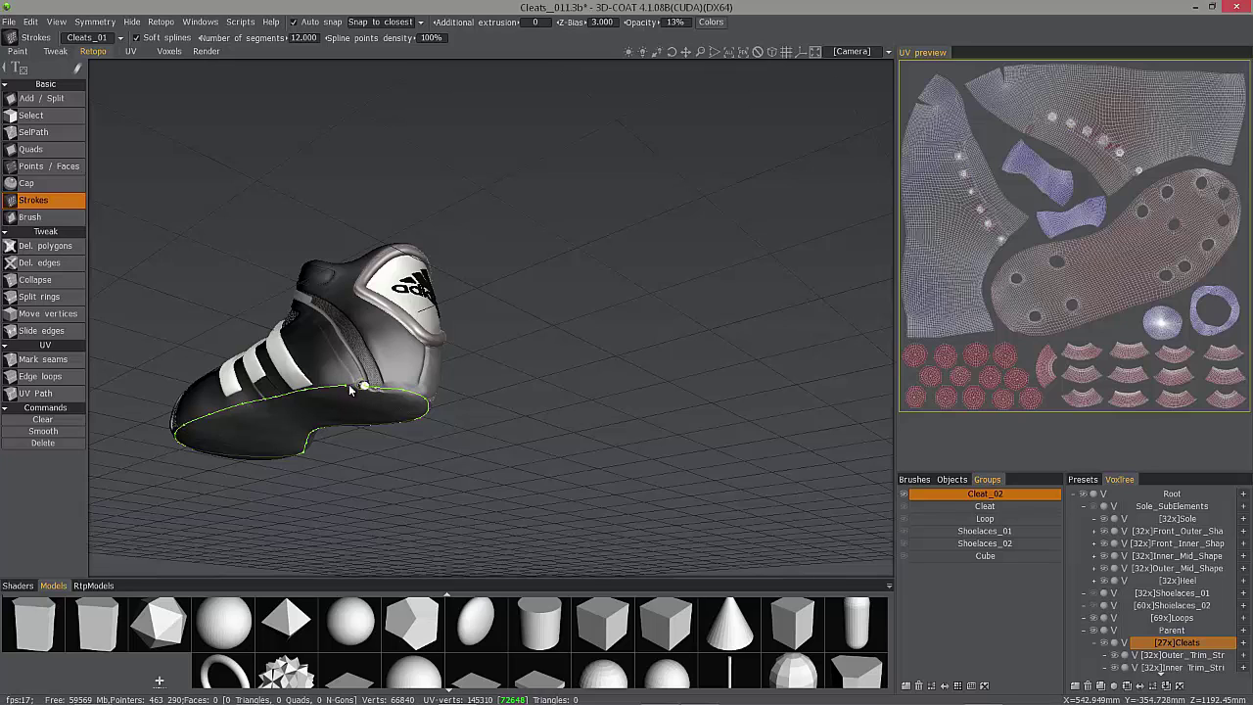
pyautogui.click(353, 387)
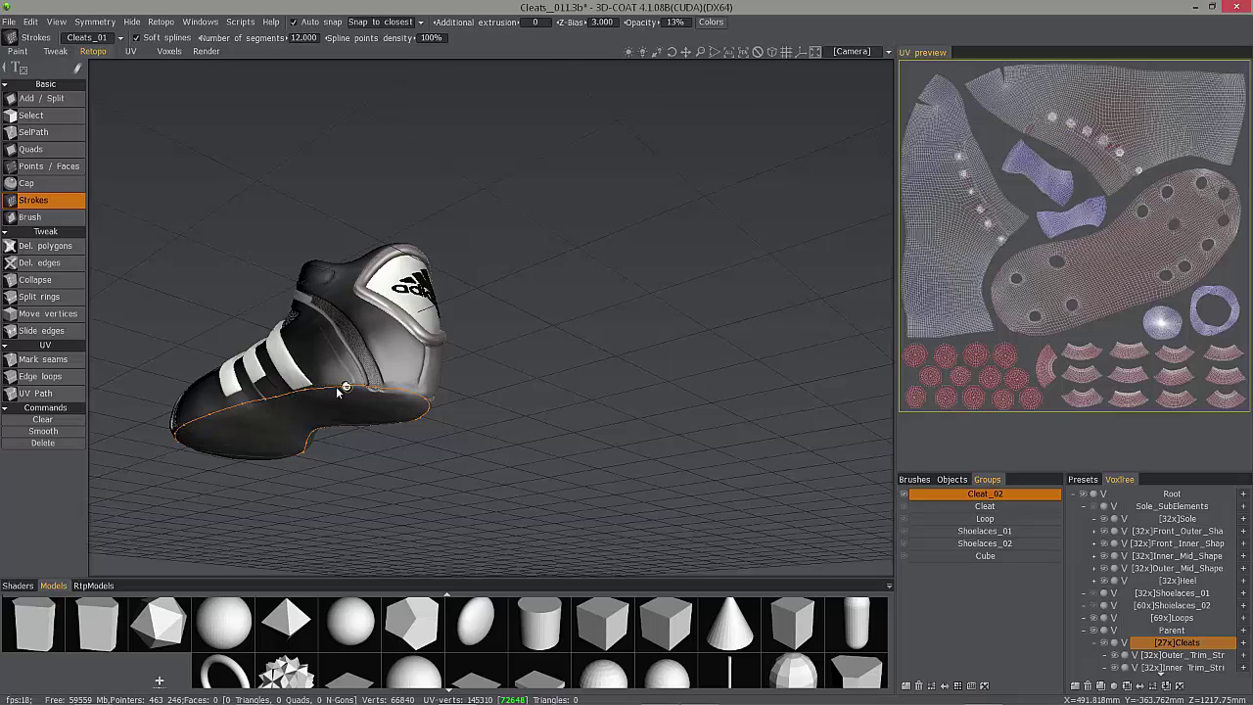
pyautogui.keyDown('alt'); pyautogui.moveTo(343, 387); pyautogui.dragTo(348, 384); pyautogui.keyUp('alt')
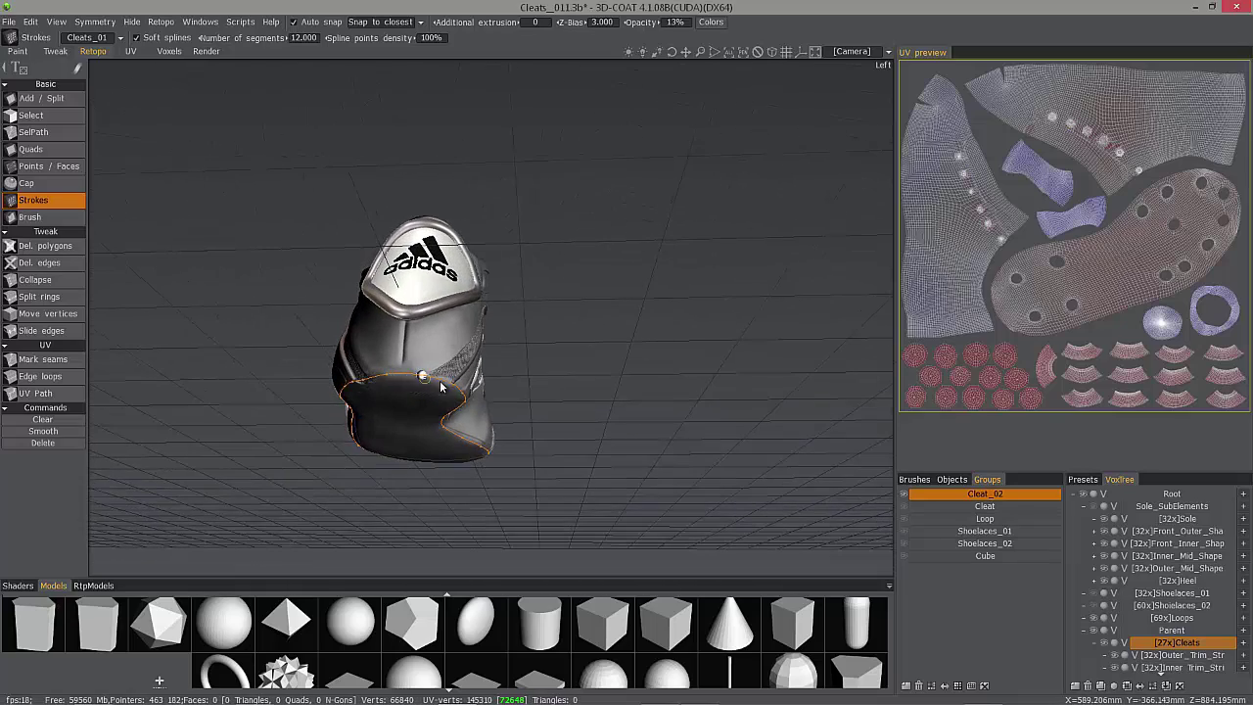
# Draw a retopo stroke along the toe cap's upper seam, from one side around the front to the opposite side
pyautogui.keyDown('alt'); pyautogui.moveTo(445, 383); pyautogui.dragTo(382, 385); pyautogui.keyUp('alt')
pyautogui.moveTo(381, 386)
pyautogui.mouseDown(button='right')
pyautogui.moveTo(595, 411)
pyautogui.moveTo(493, 368)
pyautogui.moveTo(548, 409)
pyautogui.moveTo(546, 325)
pyautogui.moveTo(678, 331)
pyautogui.moveTo(651, 298)
pyautogui.moveTo(560, 329)
pyautogui.moveTo(628, 328)
pyautogui.moveTo(651, 293)
pyautogui.moveTo(751, 412)
pyautogui.mouseUp(button='right')
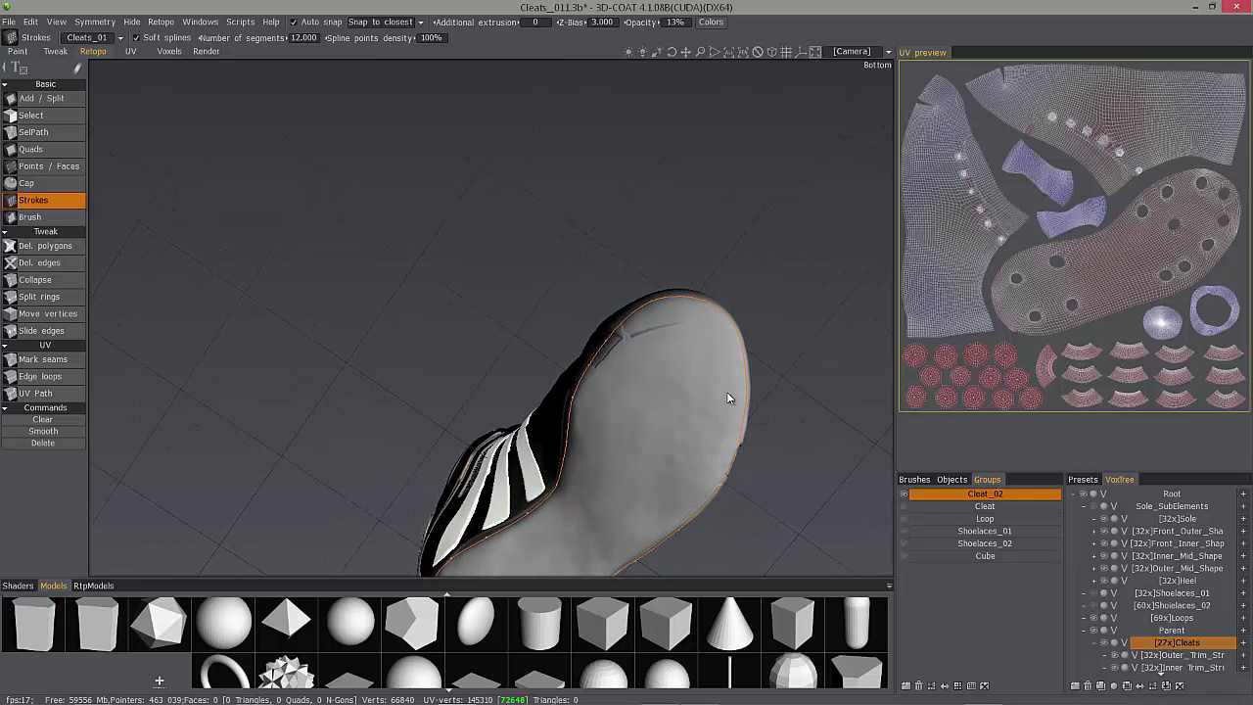
pyautogui.moveTo(677, 397); pyautogui.dragTo(653, 364, button='right')
pyautogui.keyDown('alt'); pyautogui.moveTo(652, 364); pyautogui.dragTo(541, 421); pyautogui.keyUp('alt')
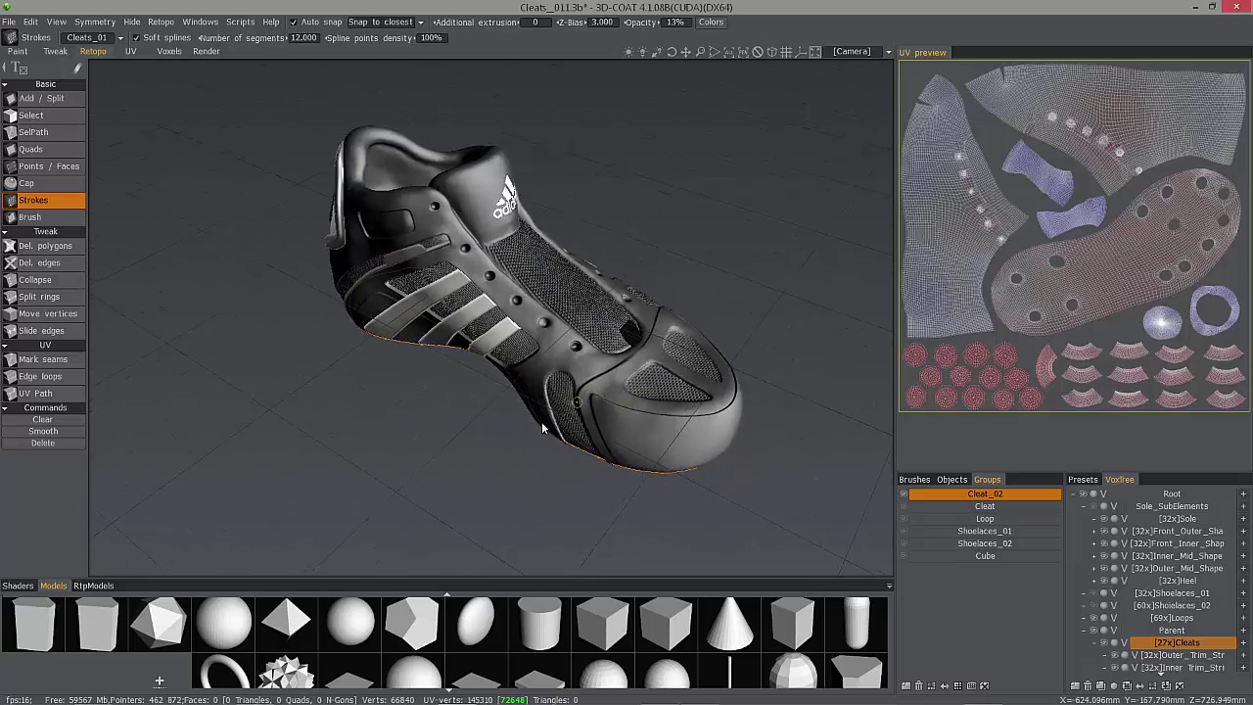
pyautogui.keyDown('alt'); pyautogui.moveTo(541, 421); pyautogui.dragTo(654, 427, button='right'); pyautogui.keyUp('alt')
pyautogui.keyDown('alt'); pyautogui.moveTo(654, 428); pyautogui.dragTo(580, 349); pyautogui.keyUp('alt')
pyautogui.moveTo(580, 350); pyautogui.dragTo(631, 428, button='right')
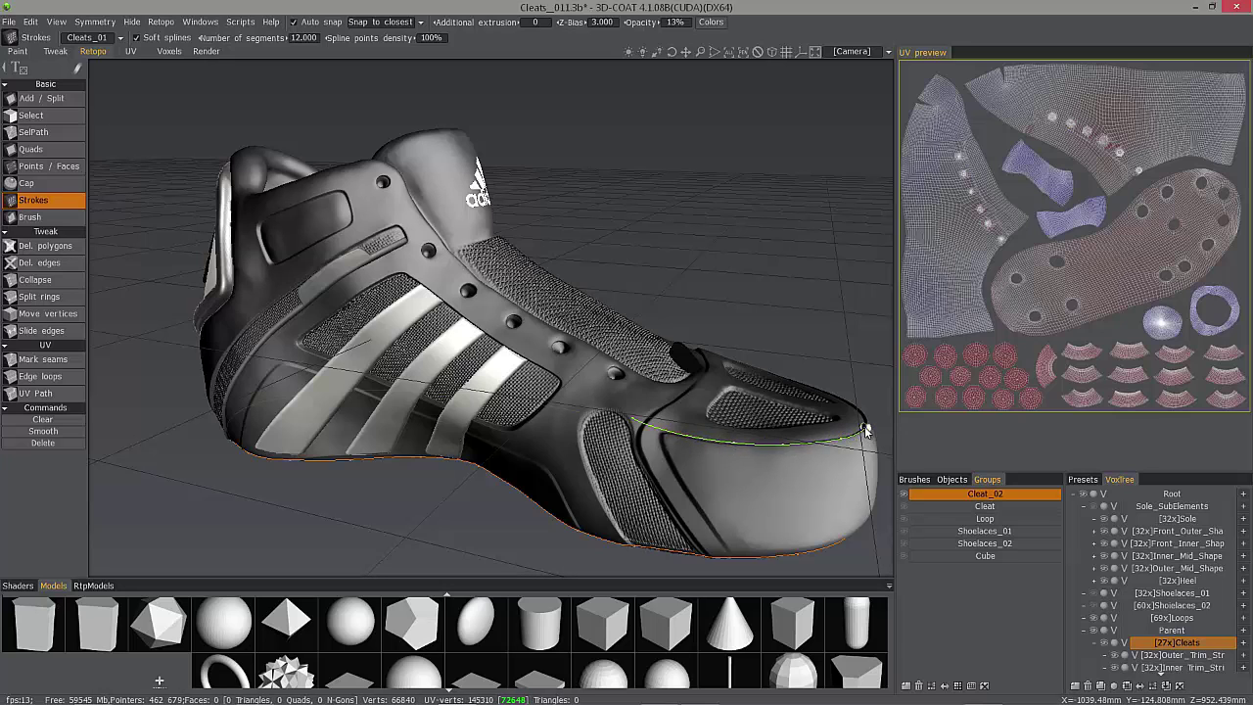
pyautogui.moveTo(865, 430)
pyautogui.keyDown('alt'); pyautogui.mouseDown()
pyautogui.moveTo(608, 392)
pyautogui.moveTo(624, 422)
pyautogui.moveTo(775, 414)
pyautogui.moveTo(793, 388)
pyautogui.mouseUp(); pyautogui.keyUp('alt')
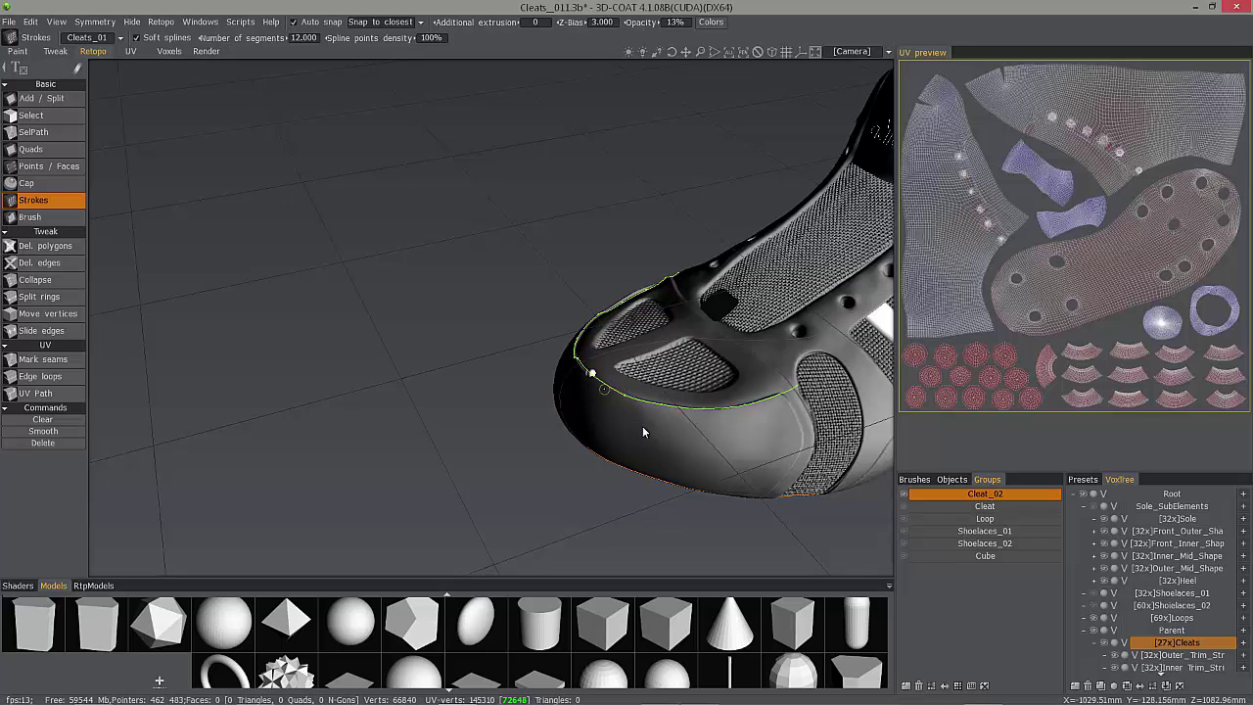
# Select the toe-cap stroke and refine its points along the front and at its ends beside the mesh panels so it follows the seam
pyautogui.moveTo(619, 409)
pyautogui.keyDown('alt'); pyautogui.mouseDown()
pyautogui.moveTo(619, 420)
pyautogui.moveTo(569, 378)
pyautogui.moveTo(506, 434)
pyautogui.moveTo(501, 408)
pyautogui.moveTo(585, 418)
pyautogui.mouseUp(); pyautogui.keyUp('alt')
pyautogui.click(577, 404)
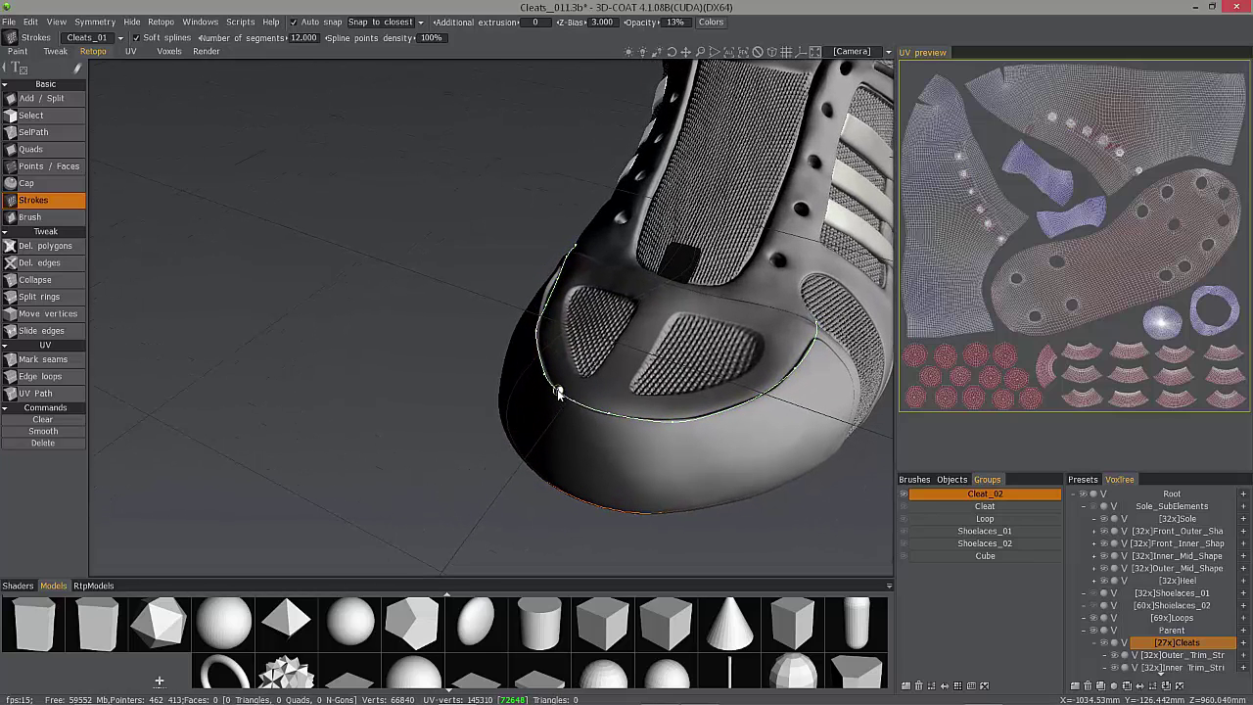
pyautogui.moveTo(589, 408); pyautogui.dragTo(463, 360)
pyautogui.keyDown('alt'); pyautogui.moveTo(464, 361); pyautogui.dragTo(519, 395, button='right'); pyautogui.keyUp('alt')
pyautogui.moveTo(519, 394)
pyautogui.keyDown('alt'); pyautogui.mouseDown()
pyautogui.moveTo(546, 408)
pyautogui.moveTo(508, 337)
pyautogui.moveTo(487, 340)
pyautogui.moveTo(428, 280)
pyautogui.moveTo(474, 251)
pyautogui.moveTo(460, 259)
pyautogui.moveTo(395, 205)
pyautogui.mouseUp(); pyautogui.keyUp('alt')
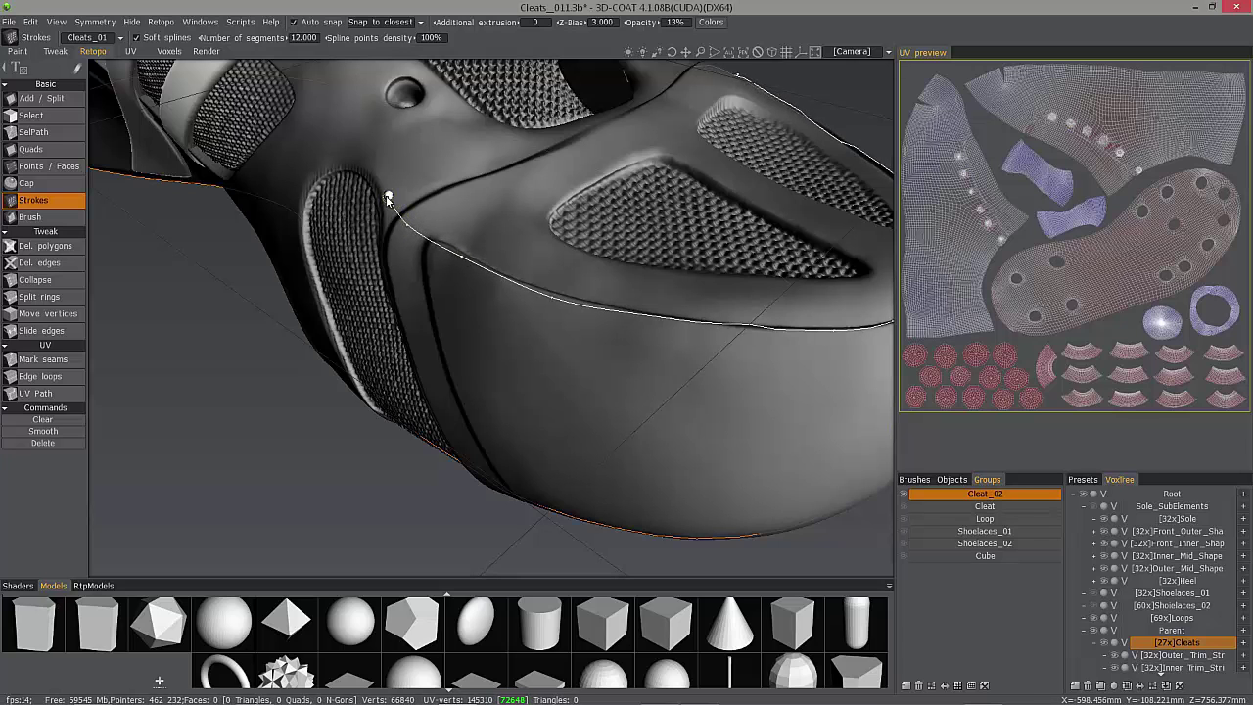
pyautogui.scroll(-4, 450, 204)
pyautogui.keyDown('alt'); pyautogui.moveTo(687, 216); pyautogui.dragTo(730, 251); pyautogui.keyUp('alt')
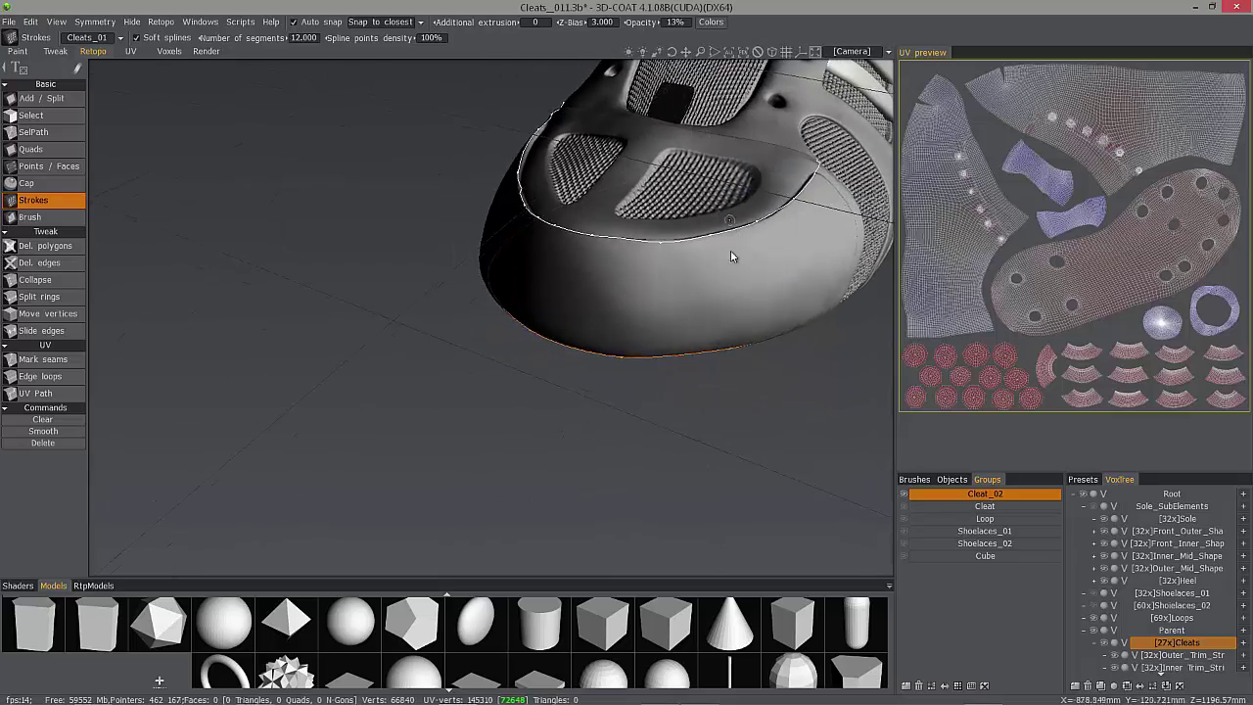
pyautogui.moveTo(730, 256); pyautogui.dragTo(278, 443, button='right')
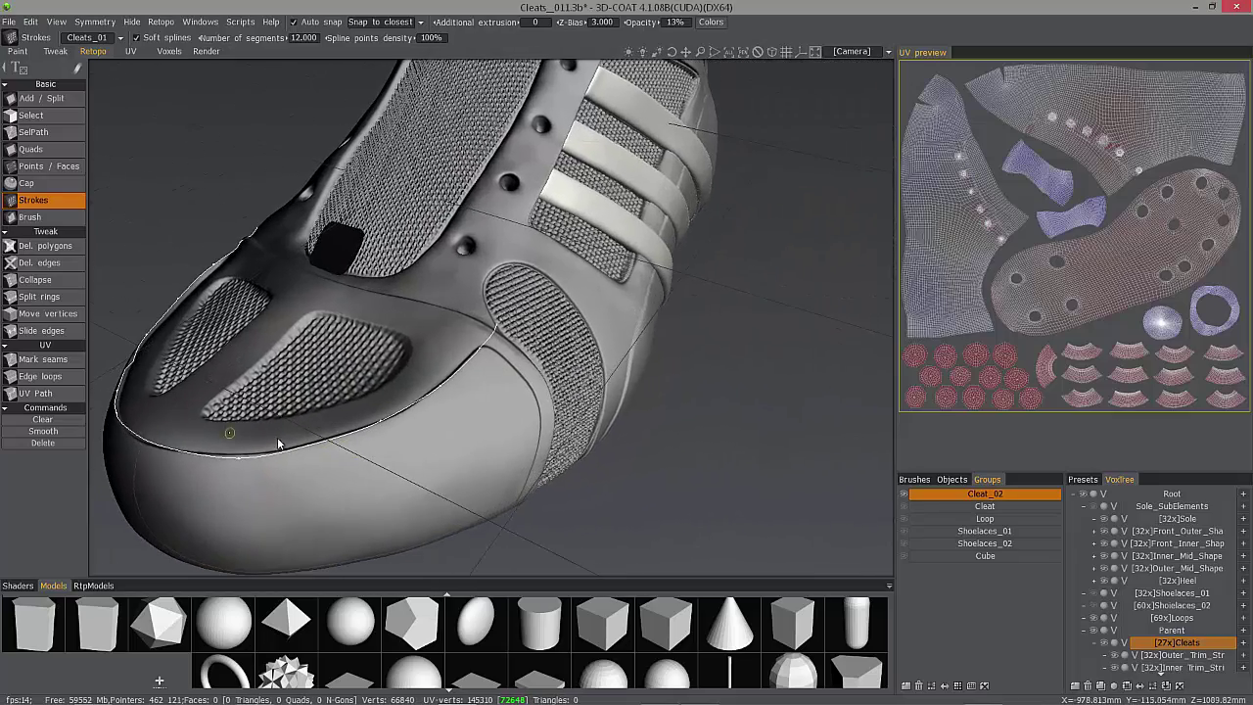
pyautogui.moveTo(389, 442); pyautogui.dragTo(381, 425, button='right')
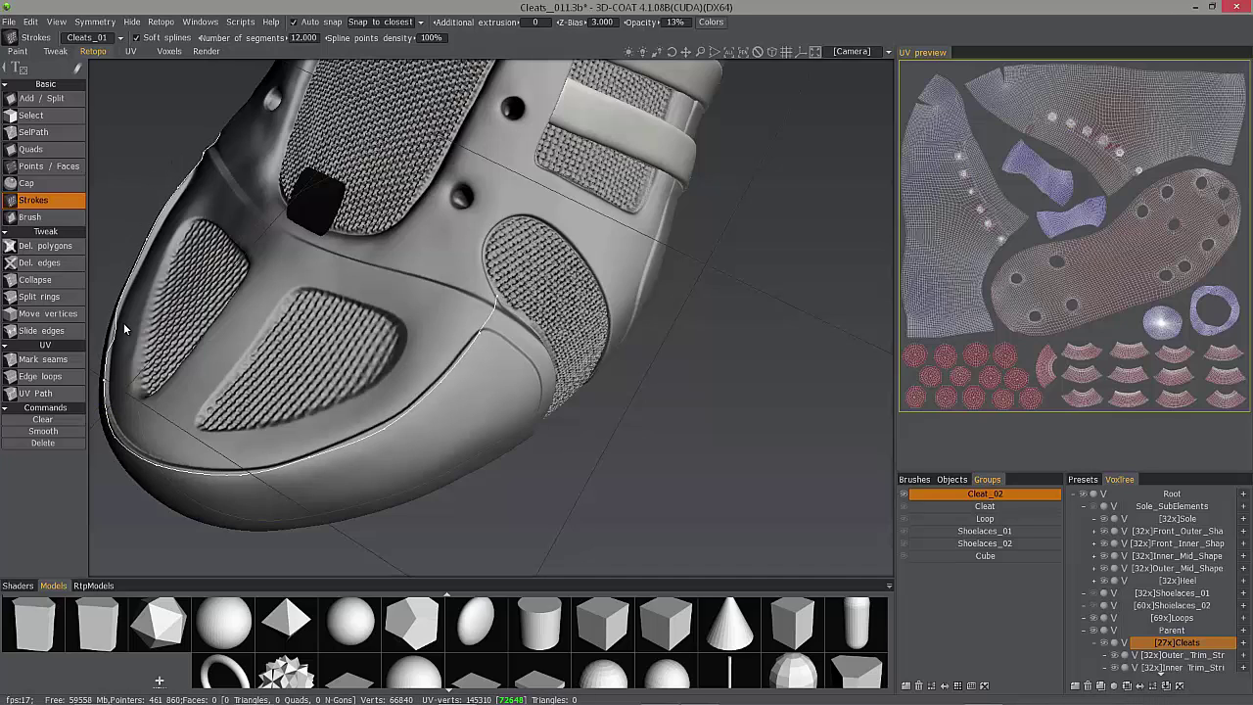
pyautogui.click(106, 412)
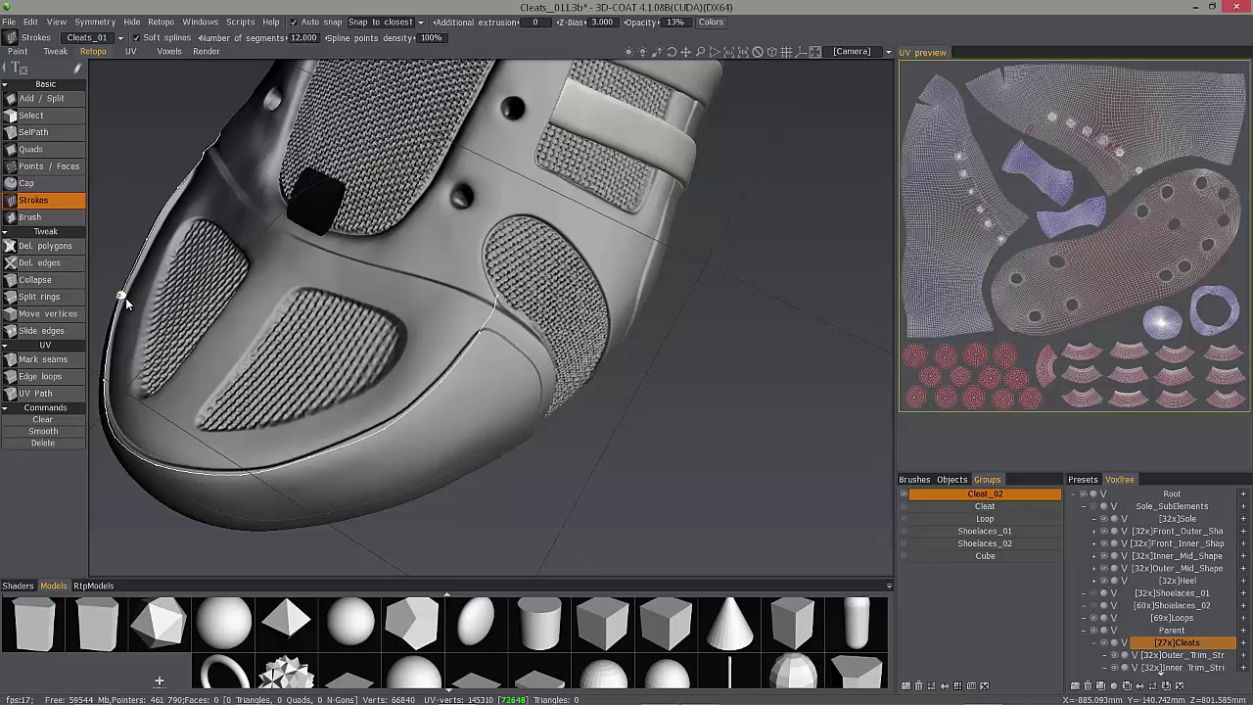
# Lay down a point-by-point stroke along the seam behind the toe cap, across the forefoot below the tongue opening to the opposite side
pyautogui.moveTo(125, 297)
pyautogui.keyDown('alt'); pyautogui.mouseDown()
pyautogui.moveTo(231, 347)
pyautogui.moveTo(338, 342)
pyautogui.mouseUp(); pyautogui.keyUp('alt')
pyautogui.moveTo(454, 292)
pyautogui.keyDown('alt'); pyautogui.mouseDown()
pyautogui.moveTo(174, 305)
pyautogui.moveTo(227, 382)
pyautogui.moveTo(313, 347)
pyautogui.moveTo(295, 382)
pyautogui.moveTo(278, 332)
pyautogui.moveTo(375, 420)
pyautogui.moveTo(391, 352)
pyautogui.moveTo(362, 281)
pyautogui.moveTo(384, 296)
pyautogui.moveTo(430, 265)
pyautogui.moveTo(470, 190)
pyautogui.mouseUp(); pyautogui.keyUp('alt')
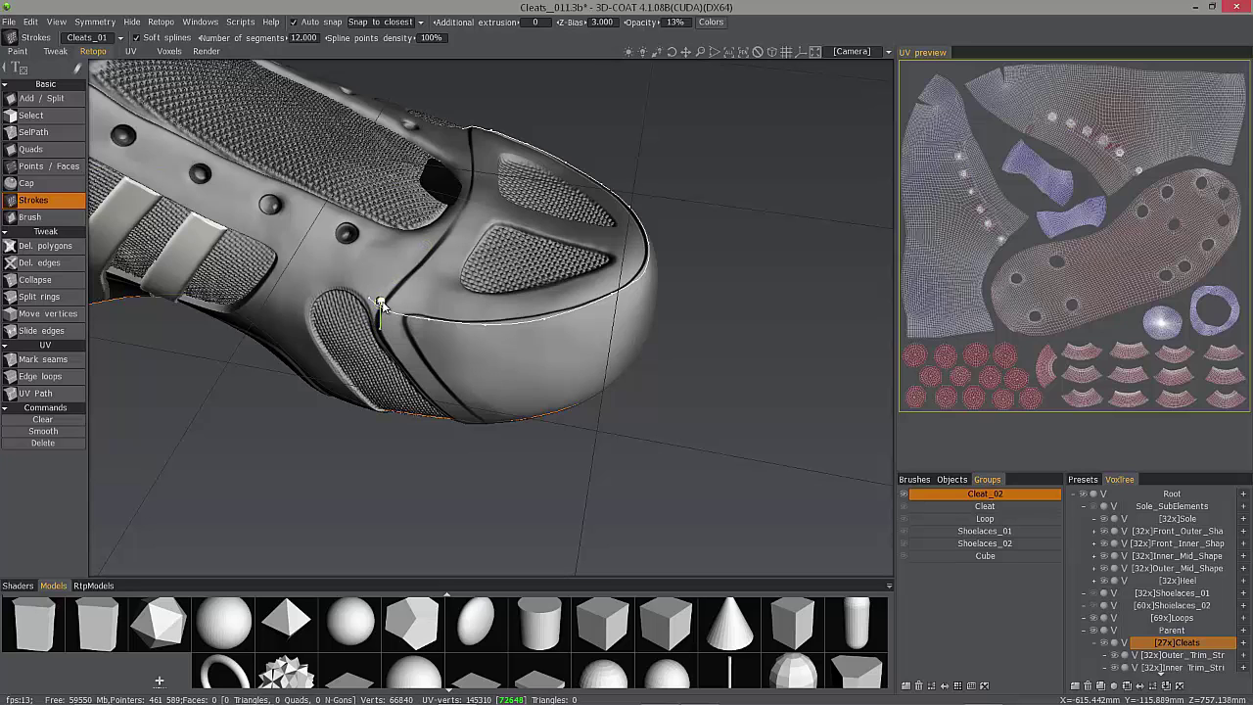
pyautogui.keyDown('ctrl'); pyautogui.click(423, 260); pyautogui.keyUp('ctrl')
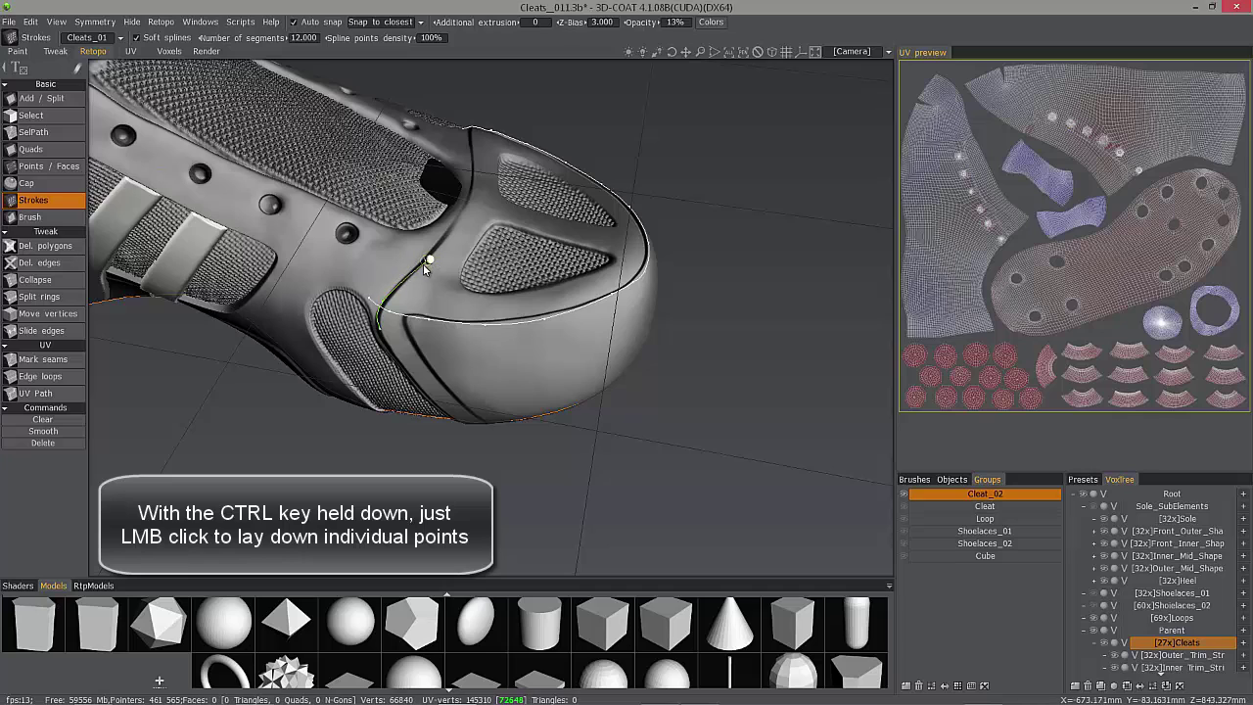
pyautogui.keyDown('ctrl'); pyautogui.click(430, 247); pyautogui.keyUp('ctrl')
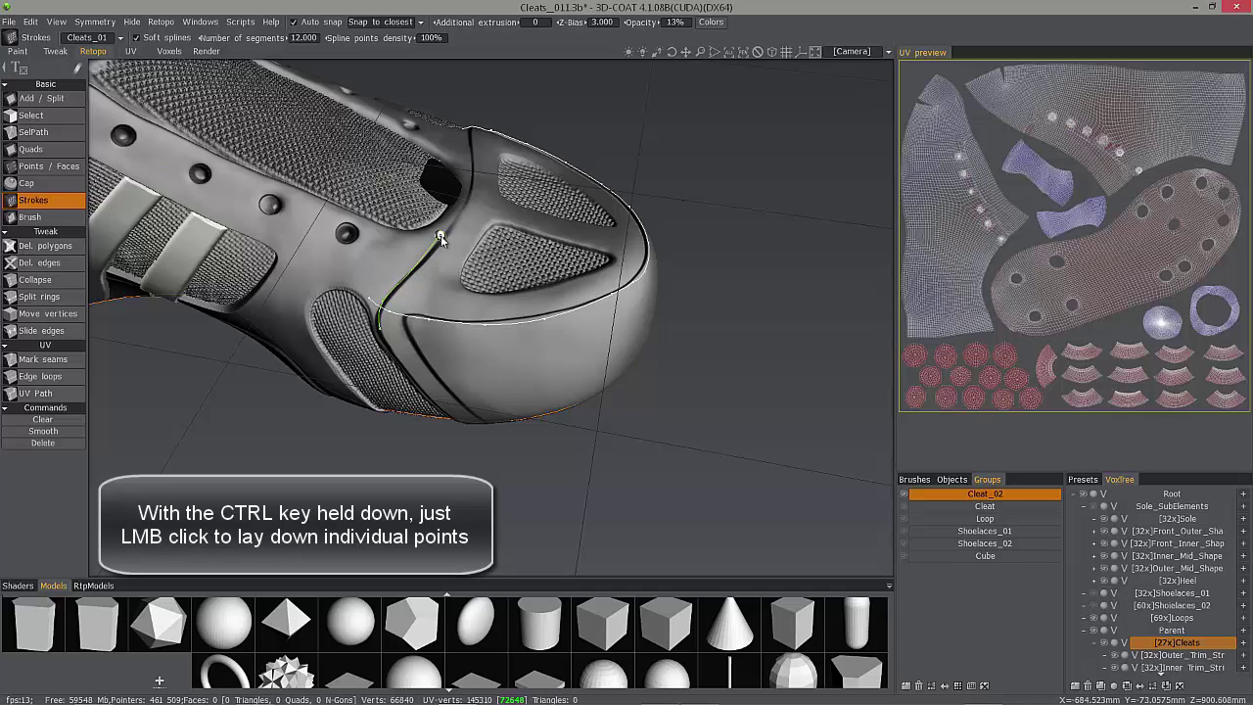
pyautogui.keyDown('ctrl'); pyautogui.click(471, 195); pyautogui.keyUp('ctrl')
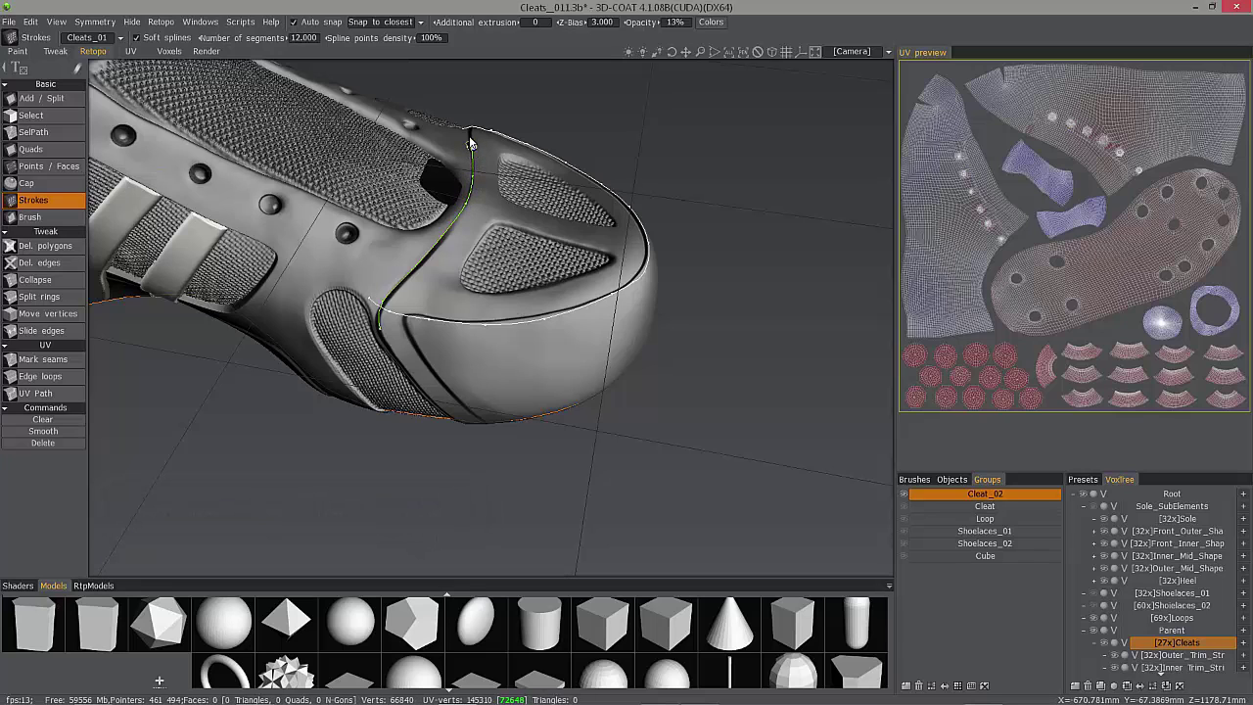
# Extend the forefoot cross stroke down both sides of the cleat until its ends pass the sole-edge loop
pyautogui.moveTo(503, 229)
pyautogui.keyDown('alt'); pyautogui.mouseDown()
pyautogui.moveTo(564, 150)
pyautogui.moveTo(641, 235)
pyautogui.moveTo(651, 199)
pyautogui.moveTo(621, 273)
pyautogui.moveTo(632, 209)
pyautogui.mouseUp(); pyautogui.keyUp('alt')
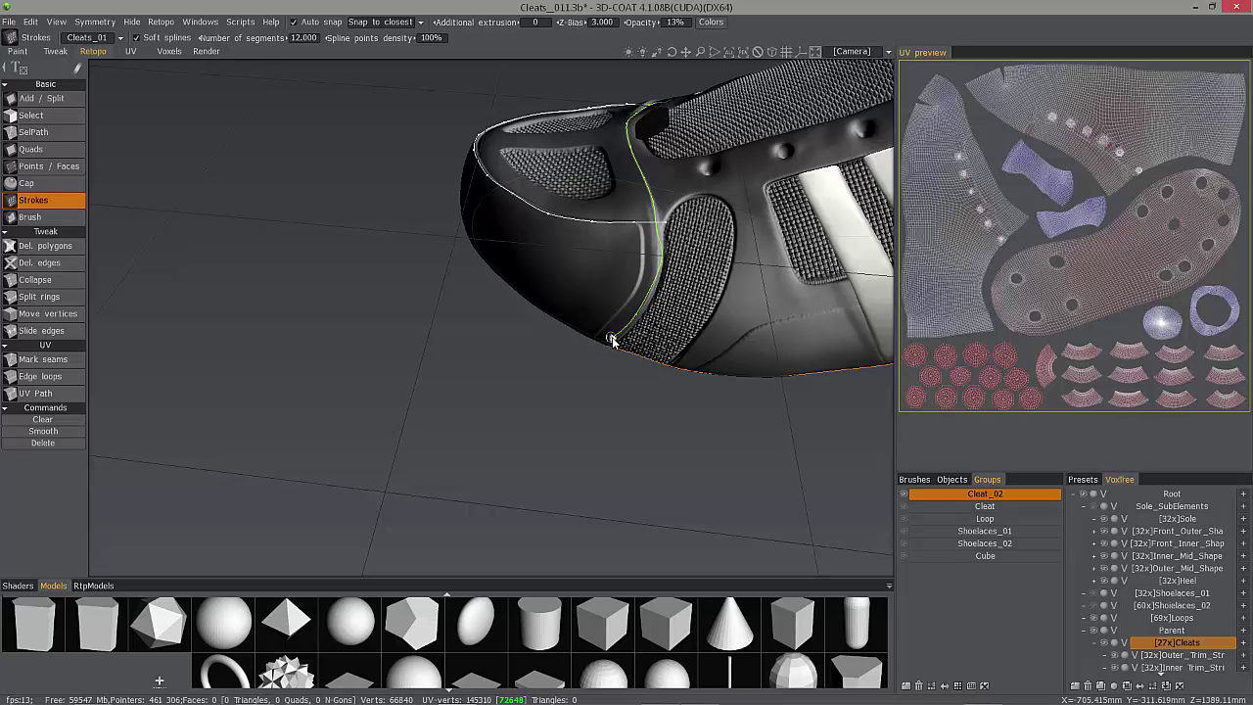
pyautogui.moveTo(608, 341)
pyautogui.mouseDown(button='middle')
pyautogui.moveTo(575, 340)
pyautogui.moveTo(576, 326)
pyautogui.moveTo(604, 312)
pyautogui.moveTo(613, 357)
pyautogui.mouseUp(button='middle')
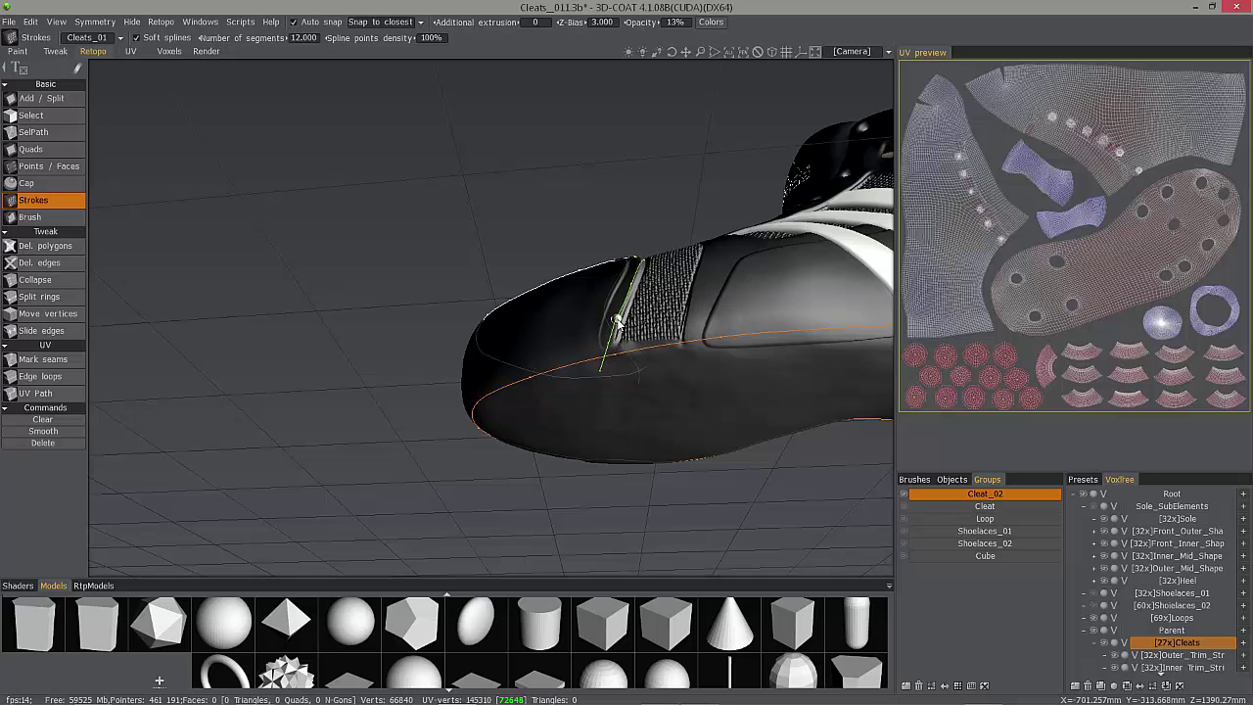
pyautogui.keyDown('alt'); pyautogui.moveTo(615, 328); pyautogui.dragTo(614, 321); pyautogui.keyUp('alt')
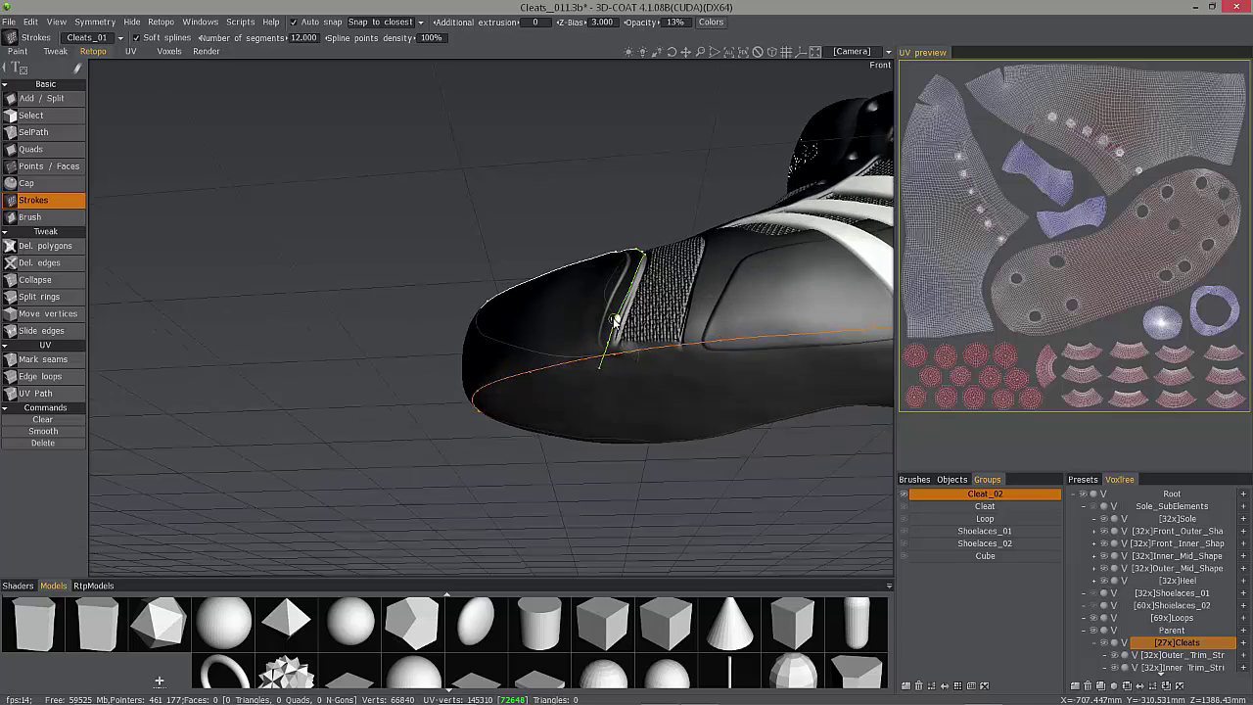
pyautogui.moveTo(615, 321); pyautogui.dragTo(830, 385, button='right')
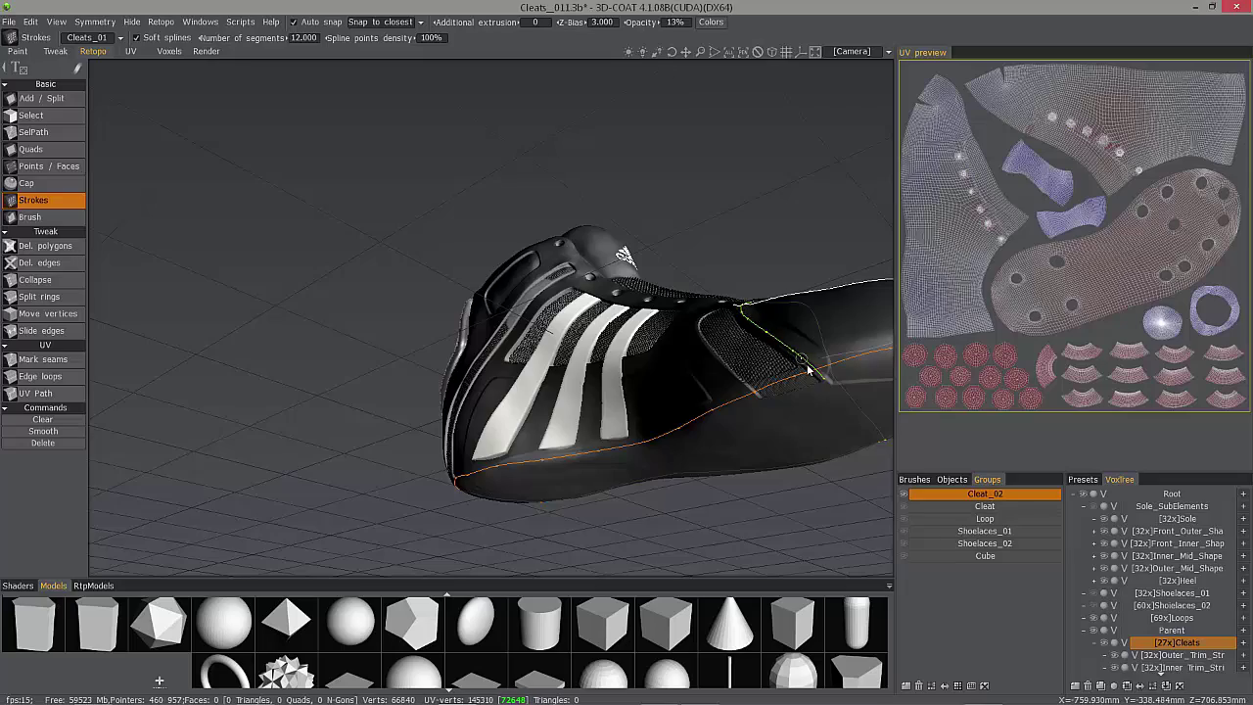
pyautogui.keyDown('alt'); pyautogui.moveTo(797, 343); pyautogui.dragTo(765, 371); pyautogui.keyUp('alt')
pyautogui.moveTo(720, 326); pyautogui.dragTo(512, 338, button='middle')
pyautogui.moveTo(593, 262); pyautogui.dragTo(635, 368, button='middle')
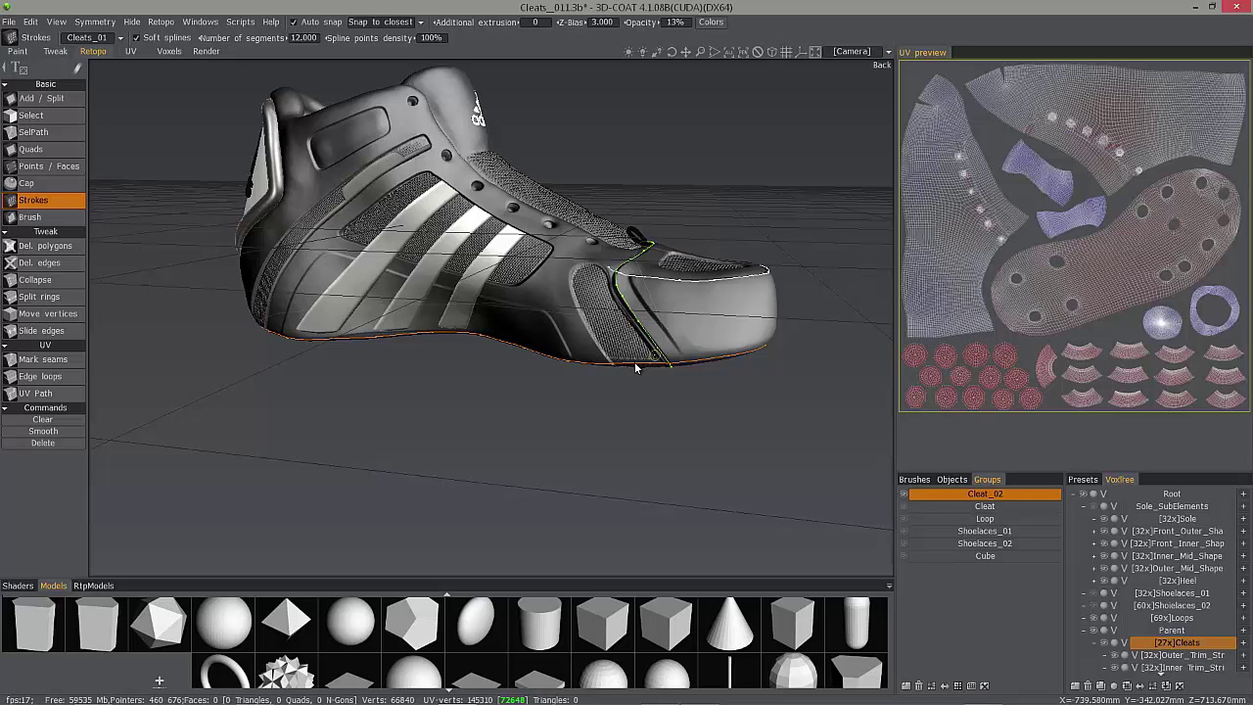
# Select the forefoot cross stroke and check its points along the seam beside the side mesh panel
pyautogui.keyDown('alt'); pyautogui.moveTo(634, 364); pyautogui.dragTo(576, 353); pyautogui.keyUp('alt')
pyautogui.keyDown('alt'); pyautogui.moveTo(122, 313); pyautogui.dragTo(143, 220); pyautogui.keyUp('alt')
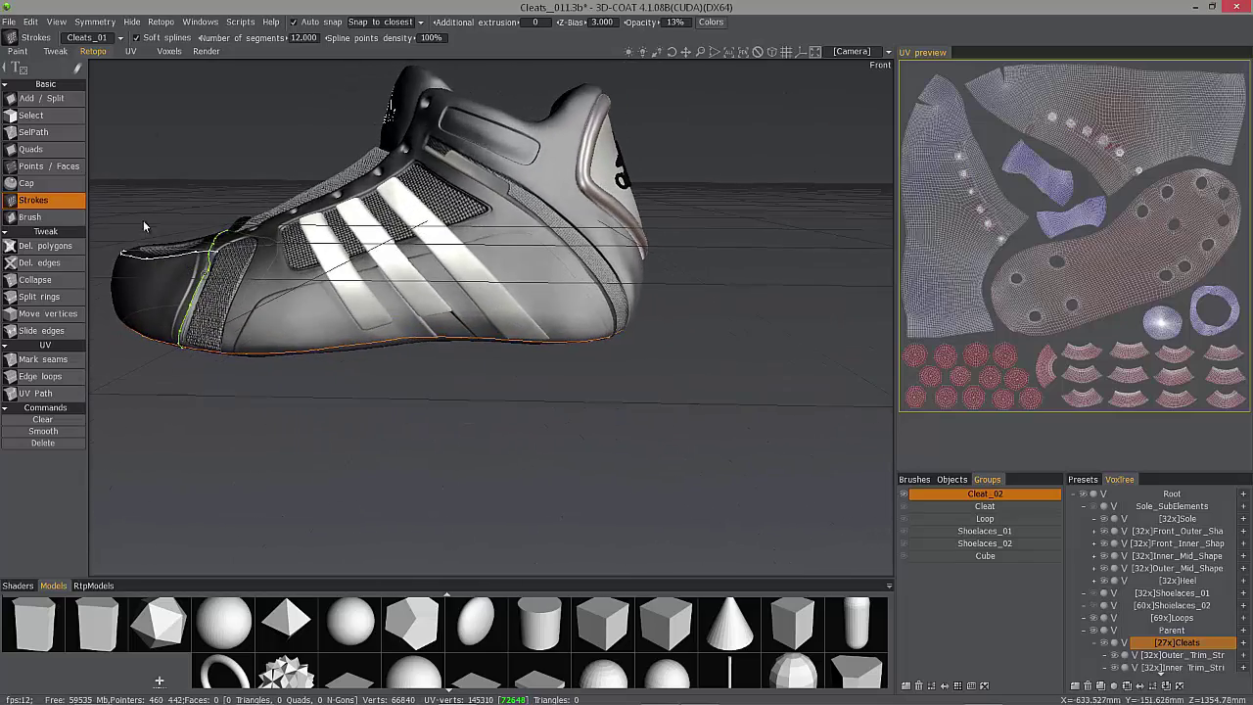
pyautogui.scroll(2, 41, 153)
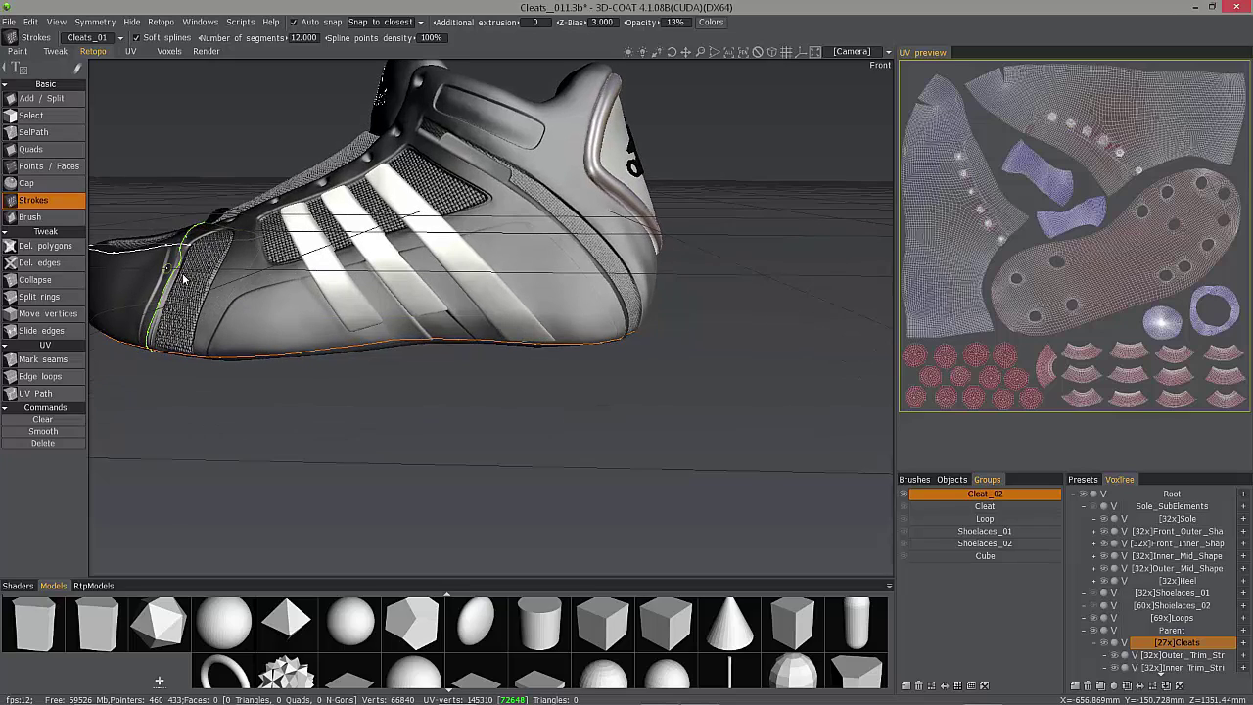
pyautogui.moveTo(183, 273)
pyautogui.keyDown('alt'); pyautogui.mouseDown(button='middle')
pyautogui.moveTo(187, 243)
pyautogui.moveTo(274, 259)
pyautogui.mouseUp(button='middle'); pyautogui.keyUp('alt')
pyautogui.keyDown('alt'); pyautogui.moveTo(274, 260); pyautogui.dragTo(166, 282, button='right'); pyautogui.keyUp('alt')
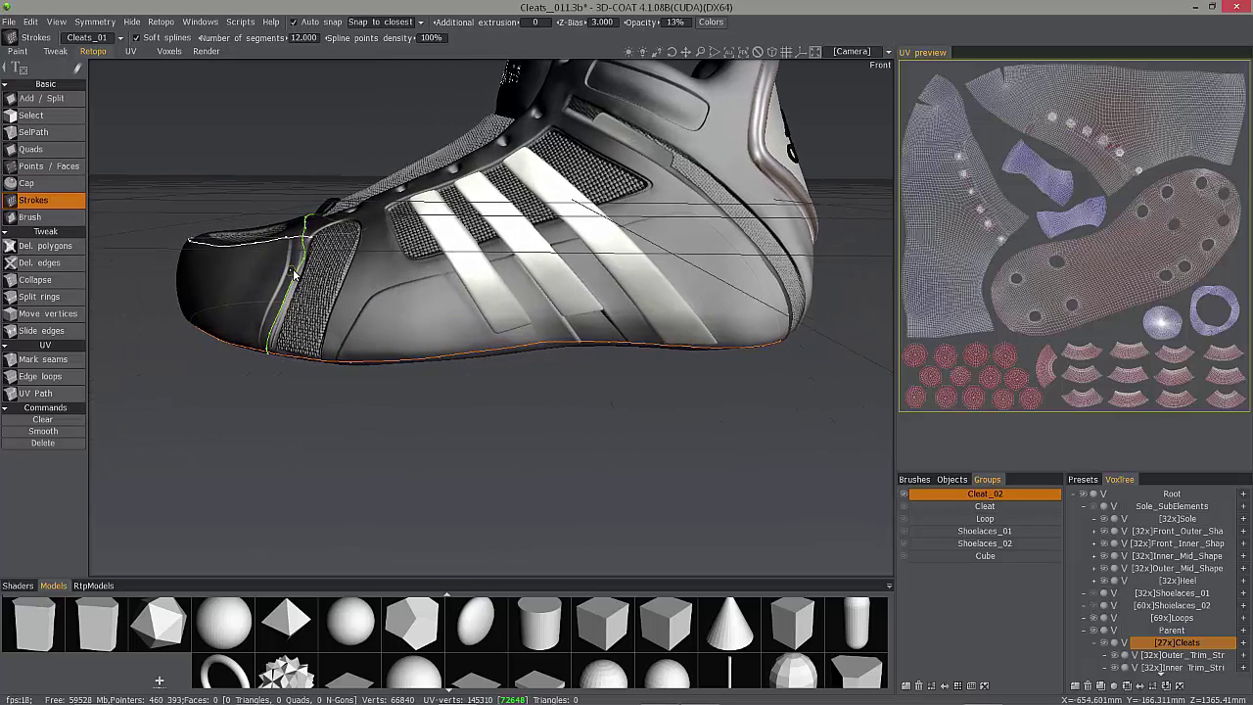
pyautogui.keyDown('alt'); pyautogui.moveTo(284, 268); pyautogui.dragTo(304, 262, button='middle'); pyautogui.keyUp('alt')
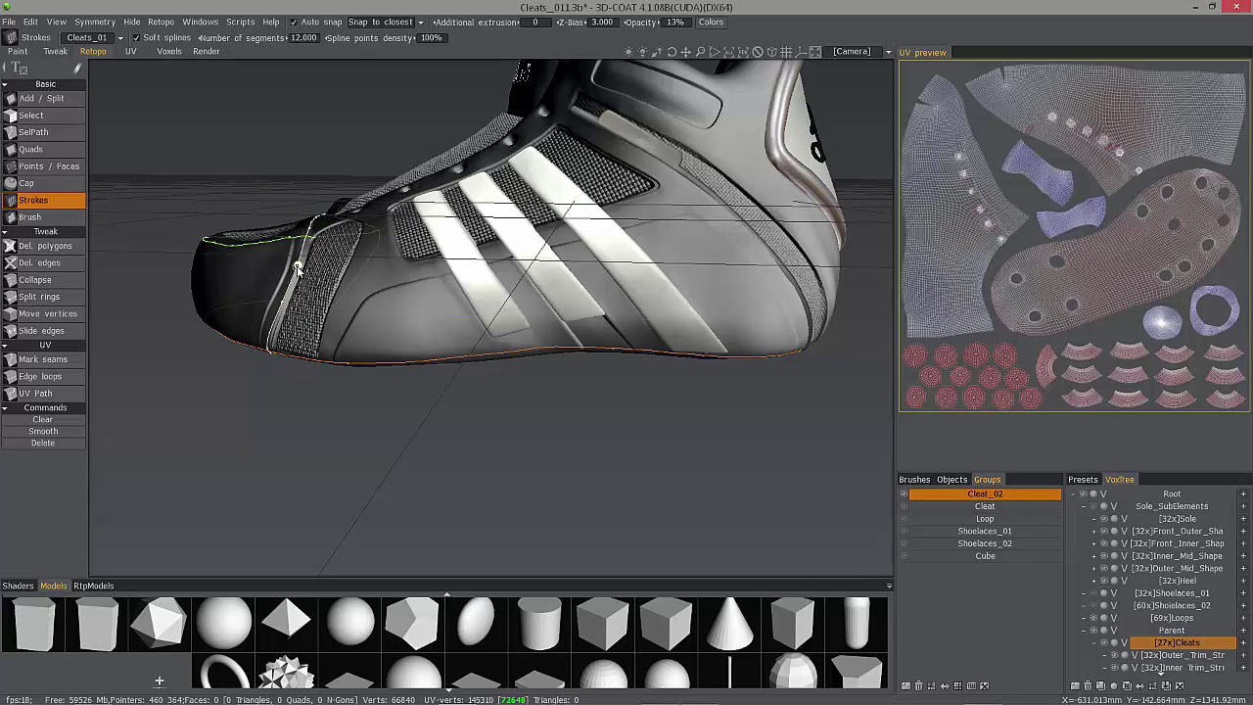
pyautogui.moveTo(237, 310)
pyautogui.keyDown('alt'); pyautogui.mouseDown()
pyautogui.moveTo(219, 227)
pyautogui.moveTo(285, 353)
pyautogui.moveTo(260, 284)
pyautogui.moveTo(413, 331)
pyautogui.moveTo(395, 320)
pyautogui.moveTo(407, 260)
pyautogui.moveTo(419, 290)
pyautogui.moveTo(562, 115)
pyautogui.moveTo(507, 183)
pyautogui.moveTo(535, 194)
pyautogui.moveTo(522, 184)
pyautogui.mouseUp(); pyautogui.keyUp('alt')
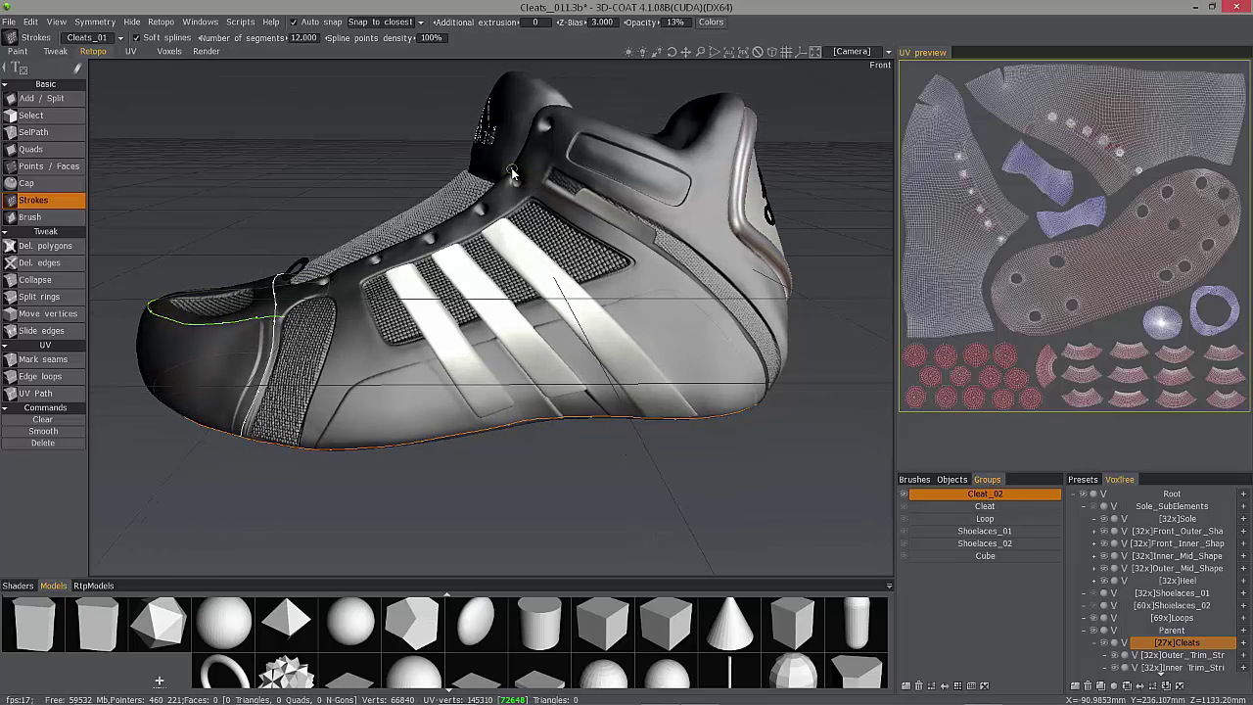
# Place stroke points from the eyelet edge below the ankle along the lower edge of the side trim band towards the heel
pyautogui.click(514, 169)
pyautogui.keyDown('alt'); pyautogui.moveTo(563, 243); pyautogui.dragTo(525, 174); pyautogui.keyUp('alt')
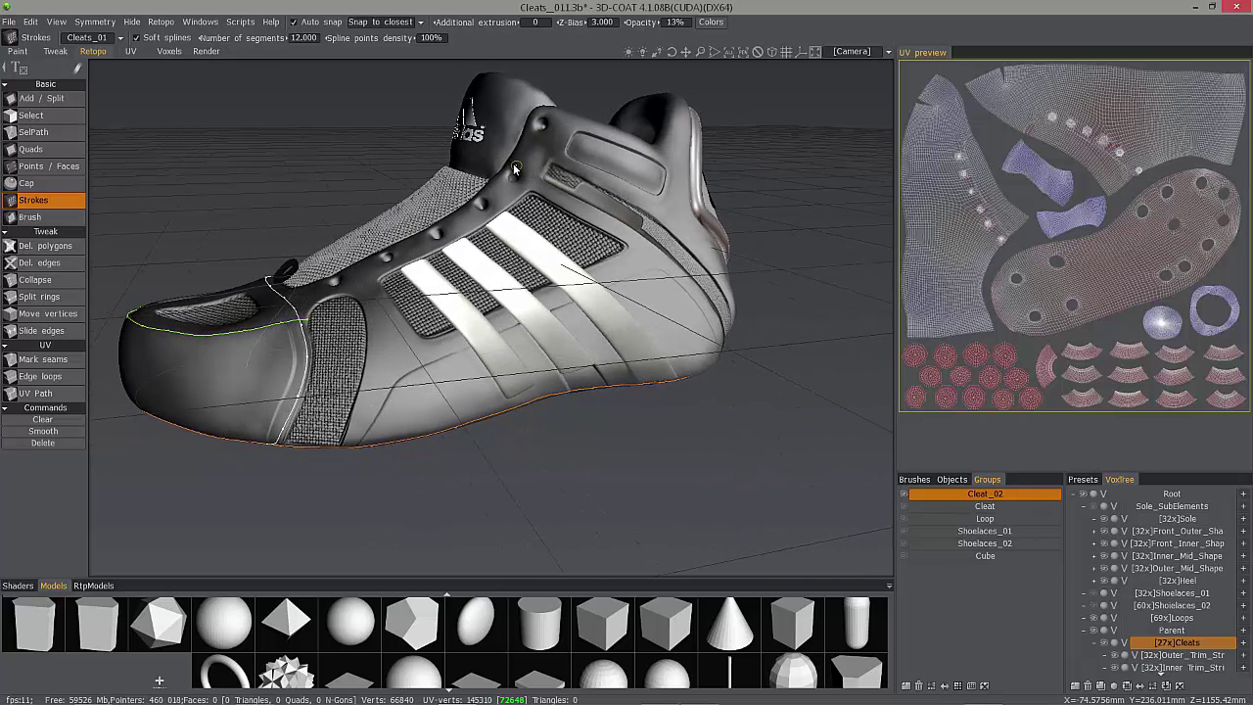
pyautogui.click(511, 165)
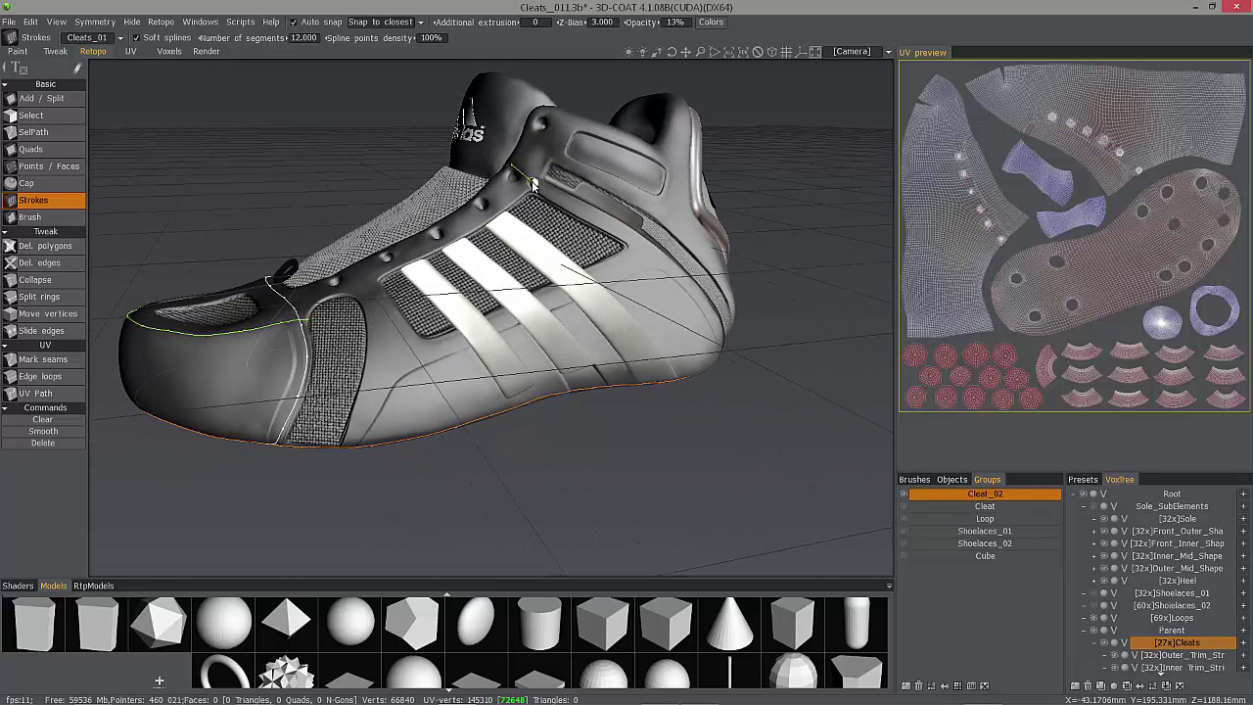
pyautogui.click(541, 182)
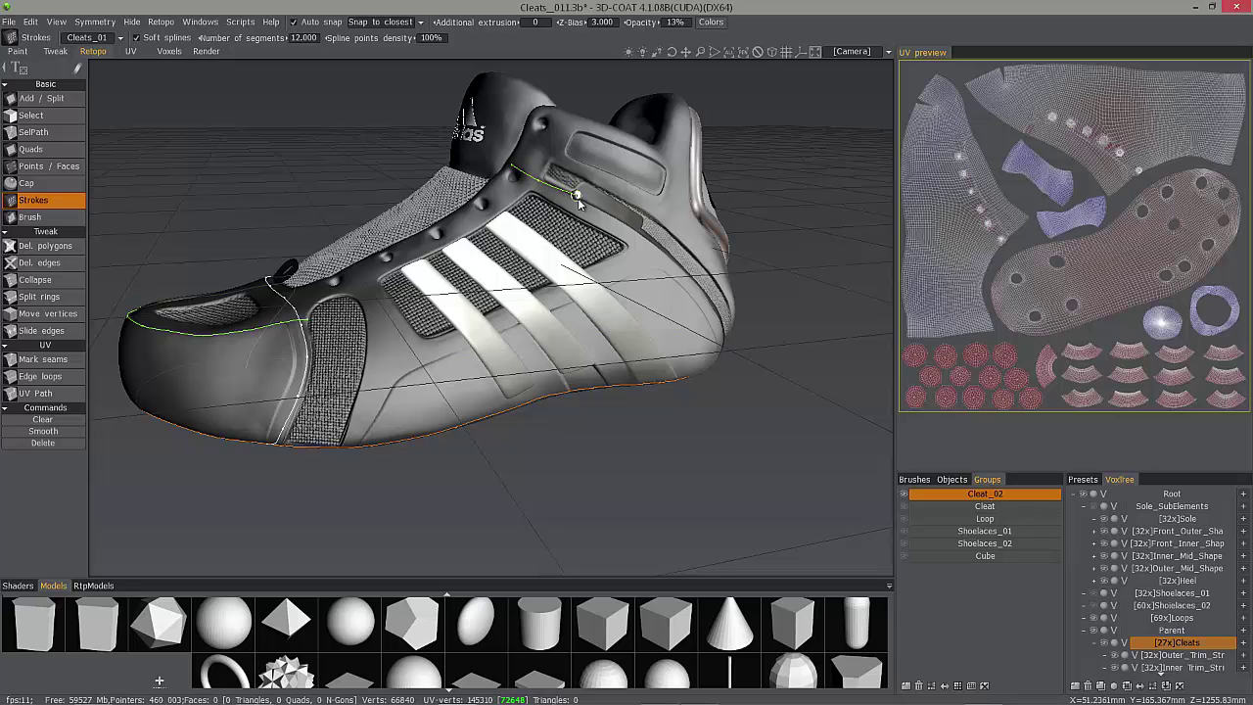
pyautogui.click(582, 202)
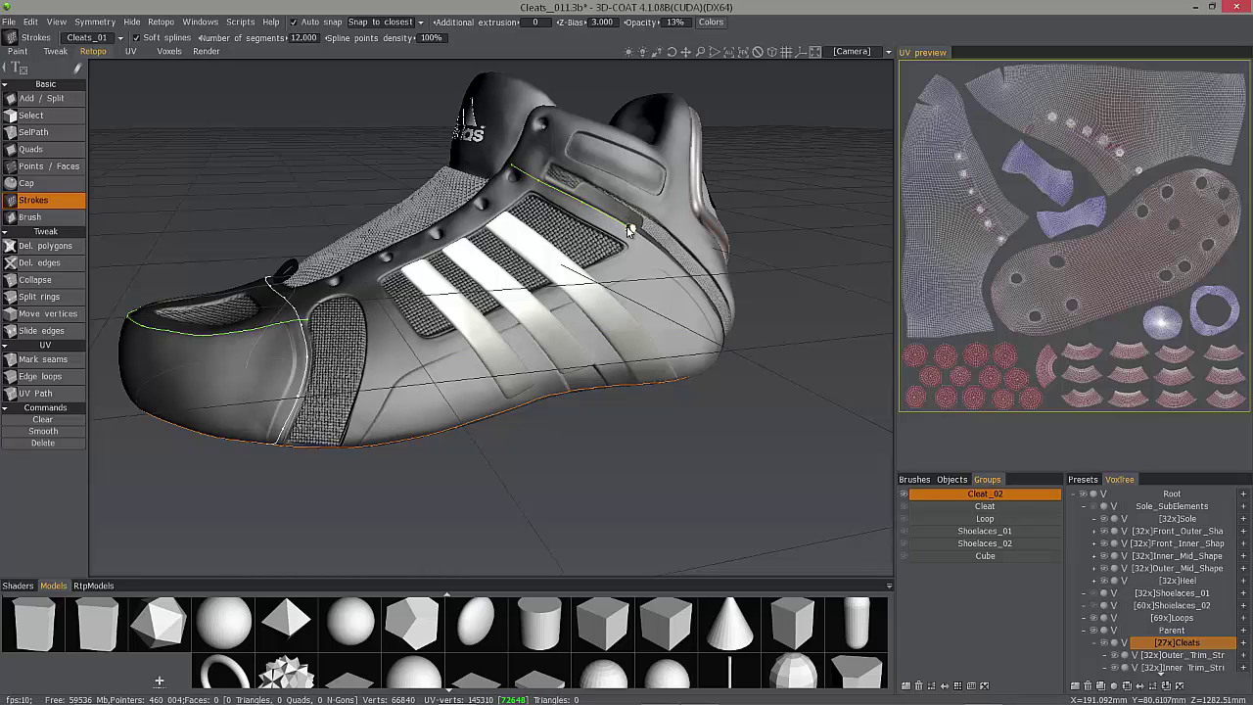
pyautogui.click(628, 227)
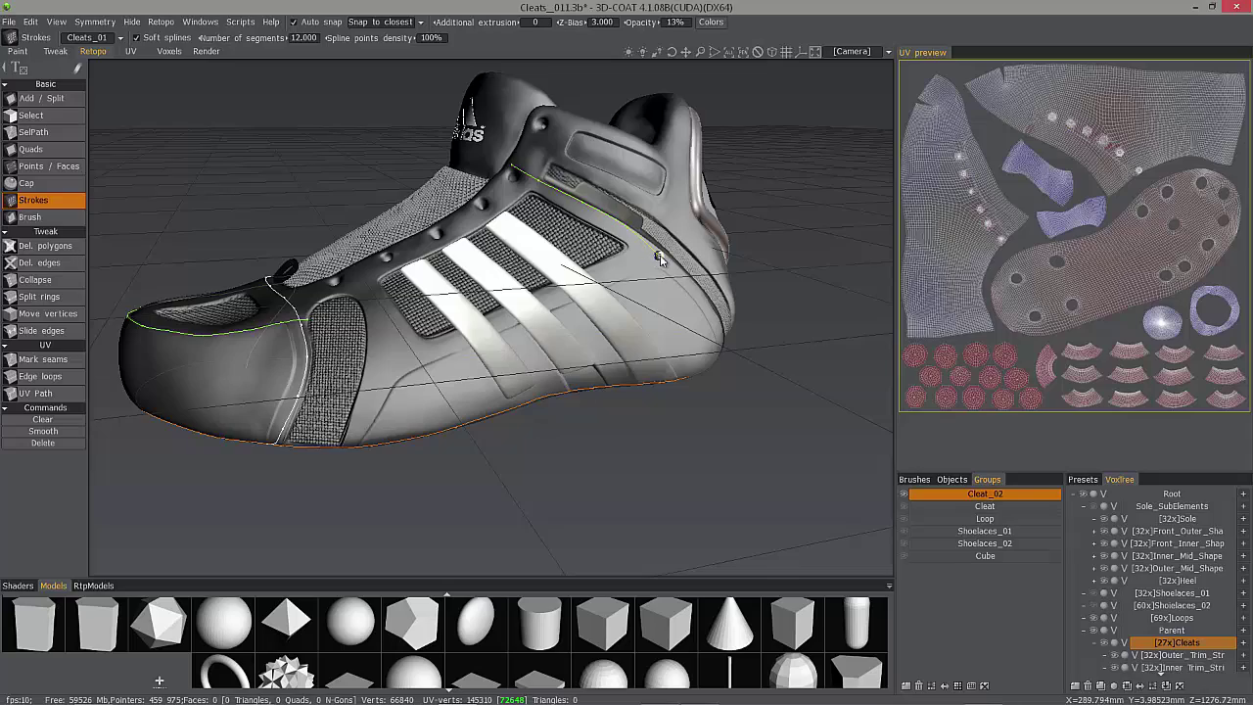
# Continue the lower trim stroke down the heel side and extend its end past the sole-edge loop
pyautogui.keyDown('alt'); pyautogui.moveTo(659, 255); pyautogui.dragTo(679, 258); pyautogui.keyUp('alt')
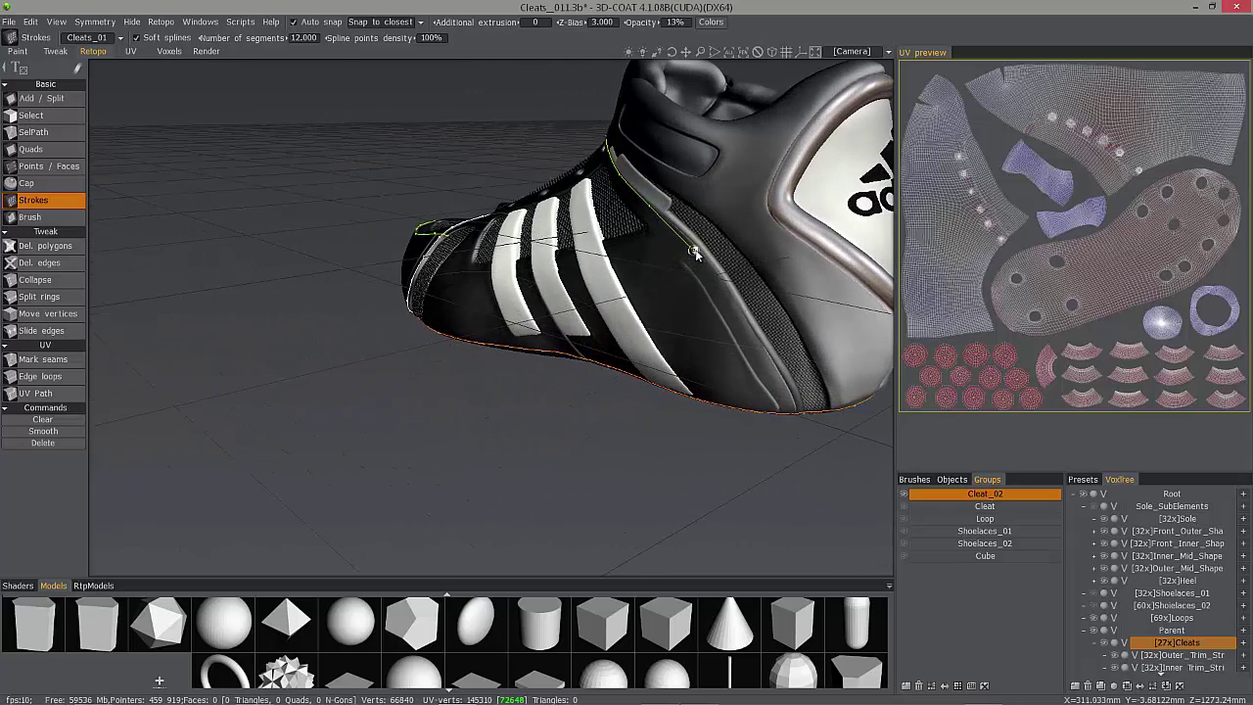
pyautogui.click(727, 292)
pyautogui.click(756, 339)
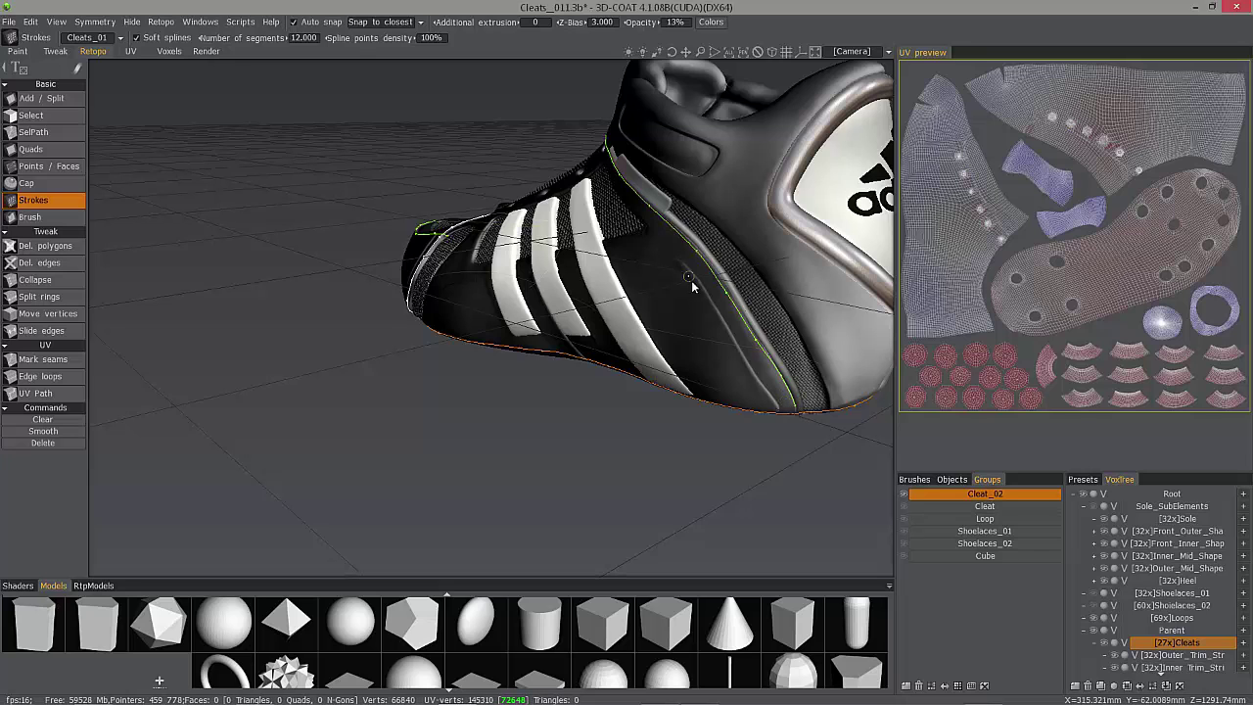
pyautogui.moveTo(691, 280); pyautogui.dragTo(758, 444, button='middle')
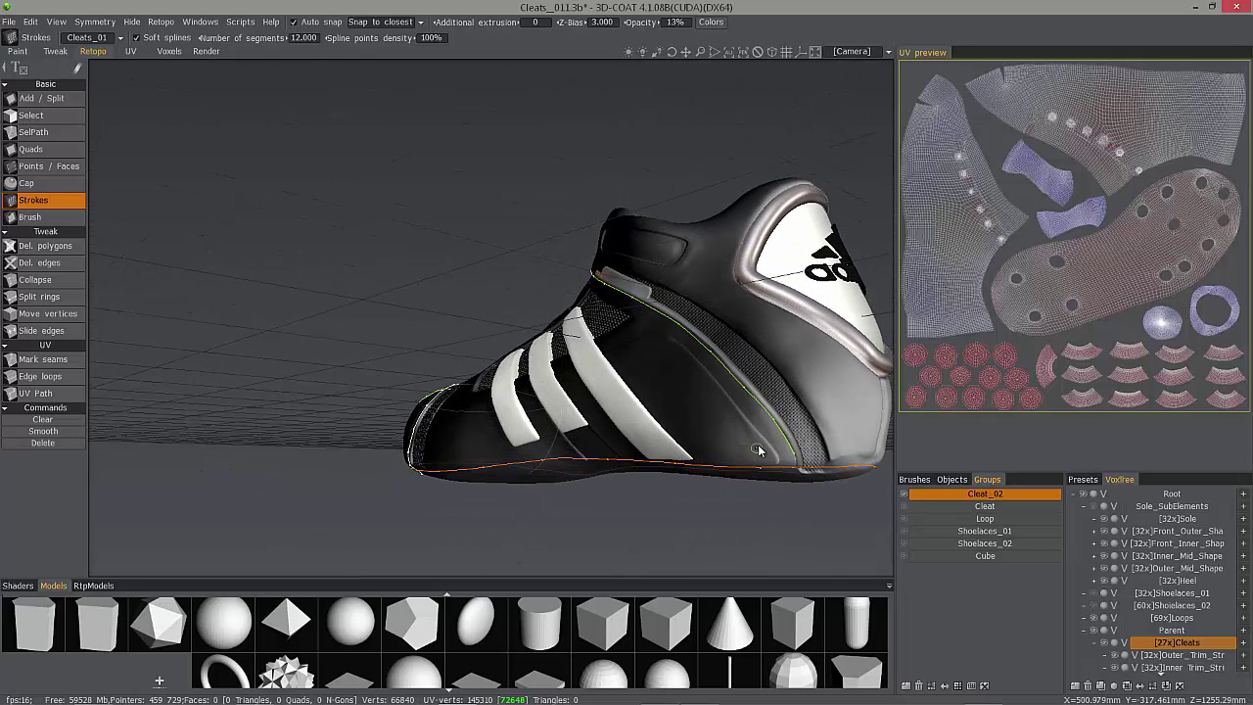
pyautogui.moveTo(770, 401); pyautogui.dragTo(795, 384, button='middle')
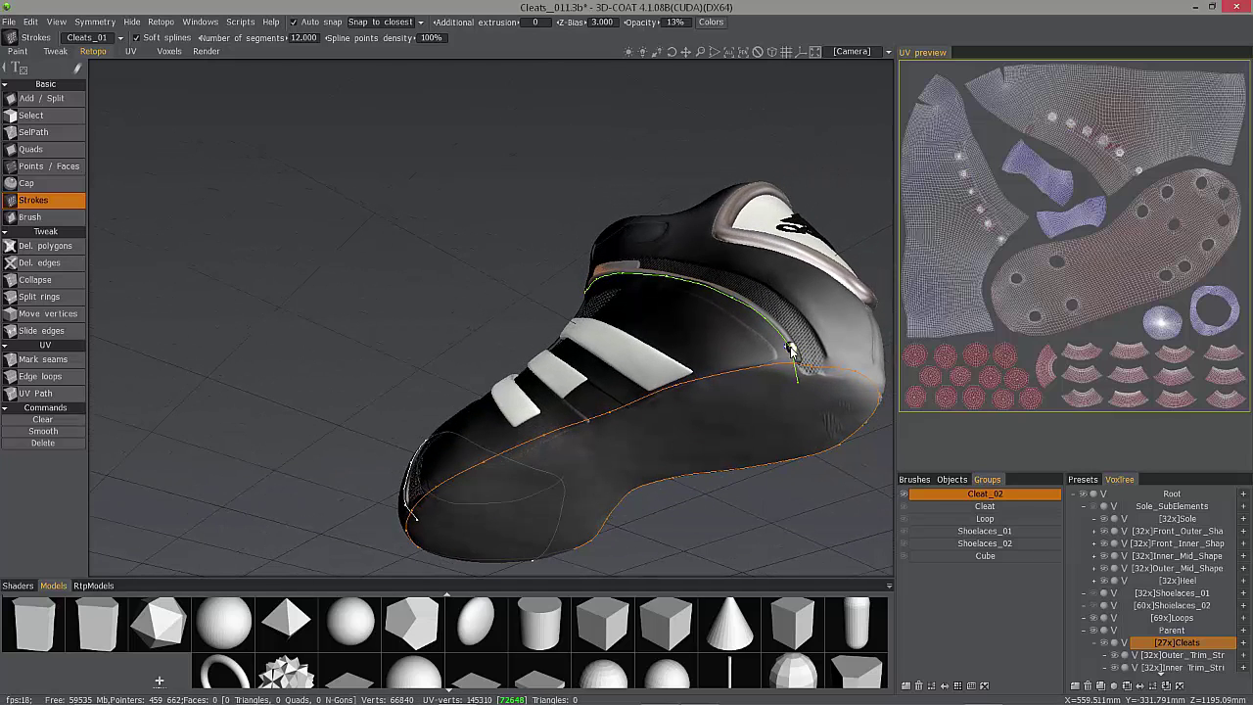
# Add a stroke along the upper edge of the side trim band and trace another around the outer ankle collar
pyautogui.moveTo(696, 241); pyautogui.dragTo(576, 149, button='middle')
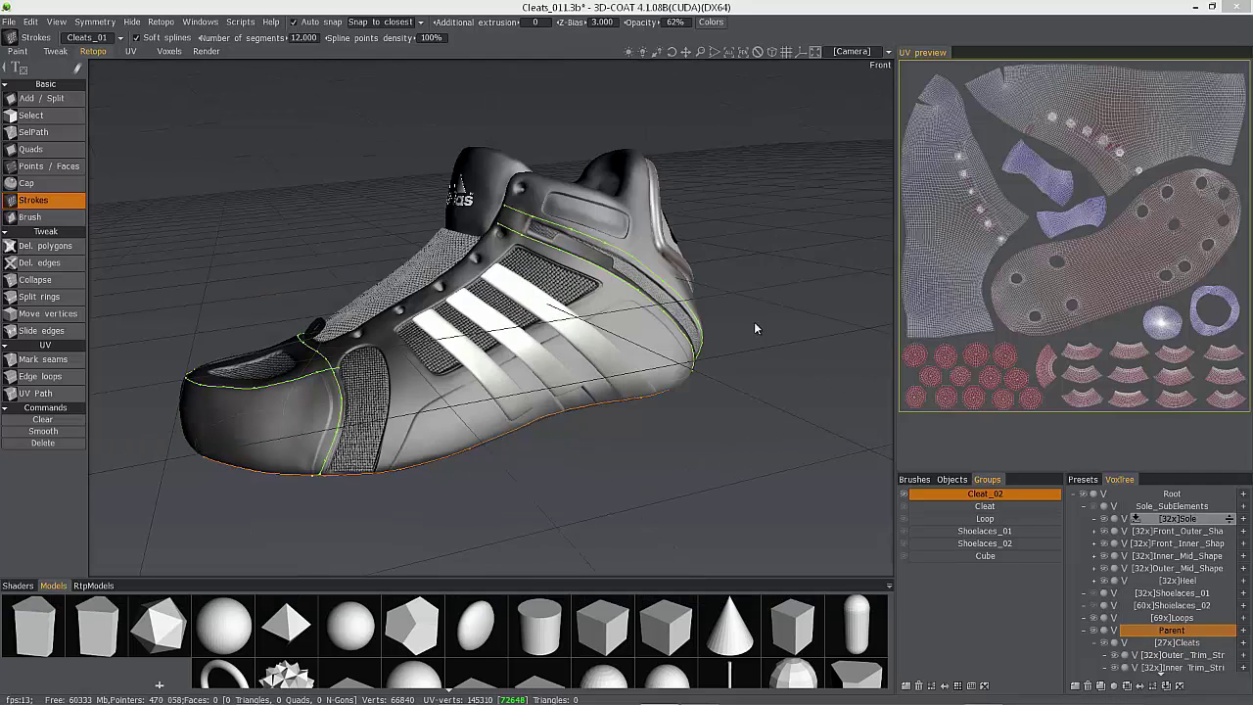
pyautogui.moveTo(491, 260)
pyautogui.keyDown('alt'); pyautogui.mouseDown()
pyautogui.moveTo(505, 286)
pyautogui.moveTo(496, 173)
pyautogui.mouseUp(); pyautogui.keyUp('alt')
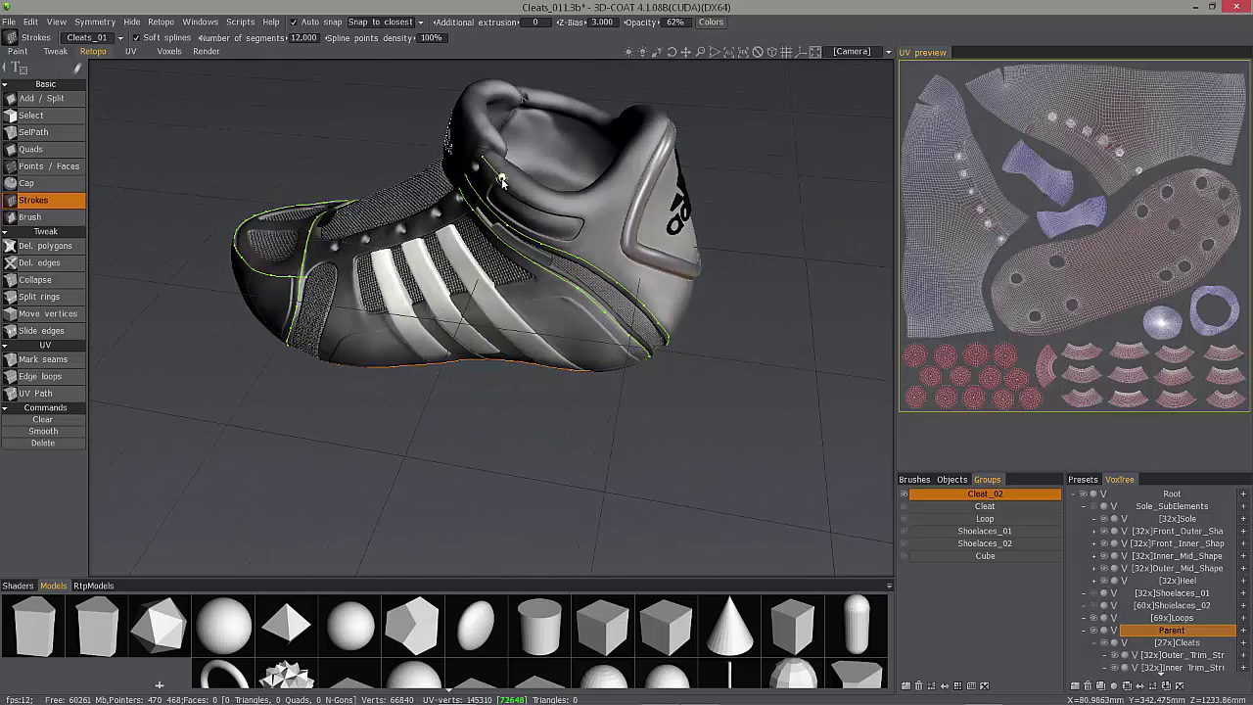
pyautogui.keyDown('alt'); pyautogui.moveTo(643, 137); pyautogui.dragTo(573, 199); pyautogui.keyUp('alt')
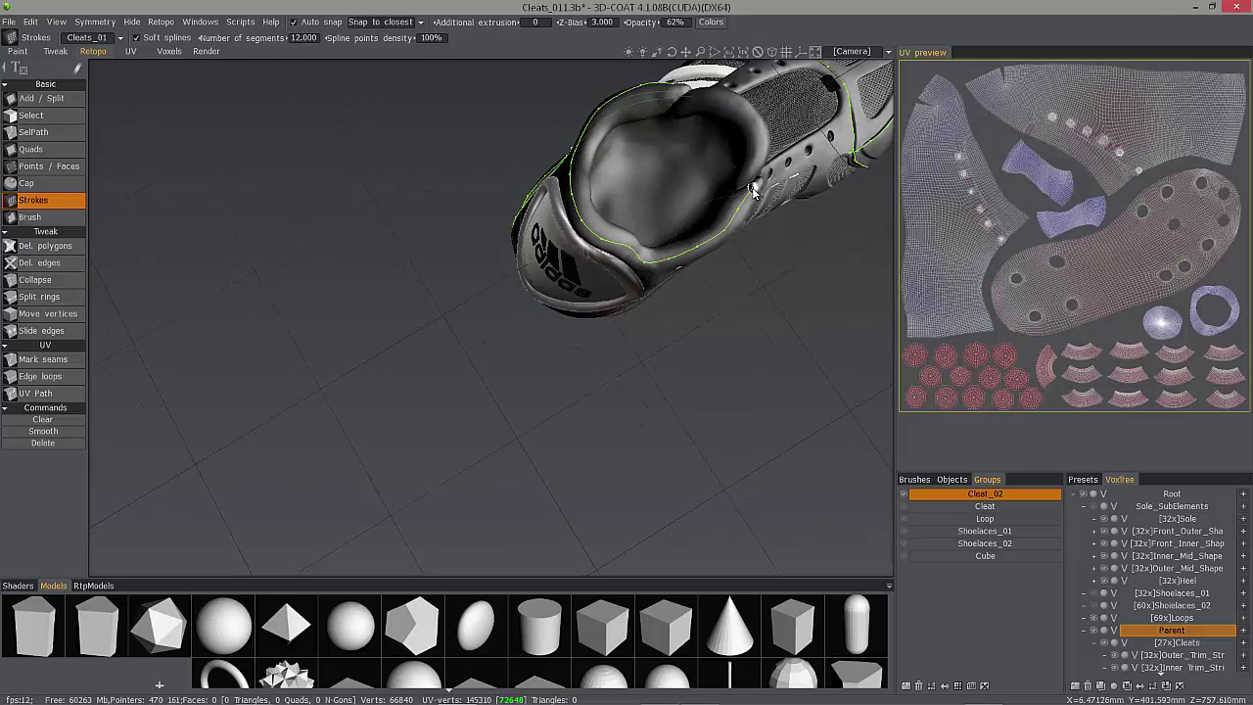
pyautogui.keyDown('alt'); pyautogui.moveTo(737, 208); pyautogui.dragTo(367, 221); pyautogui.keyUp('alt')
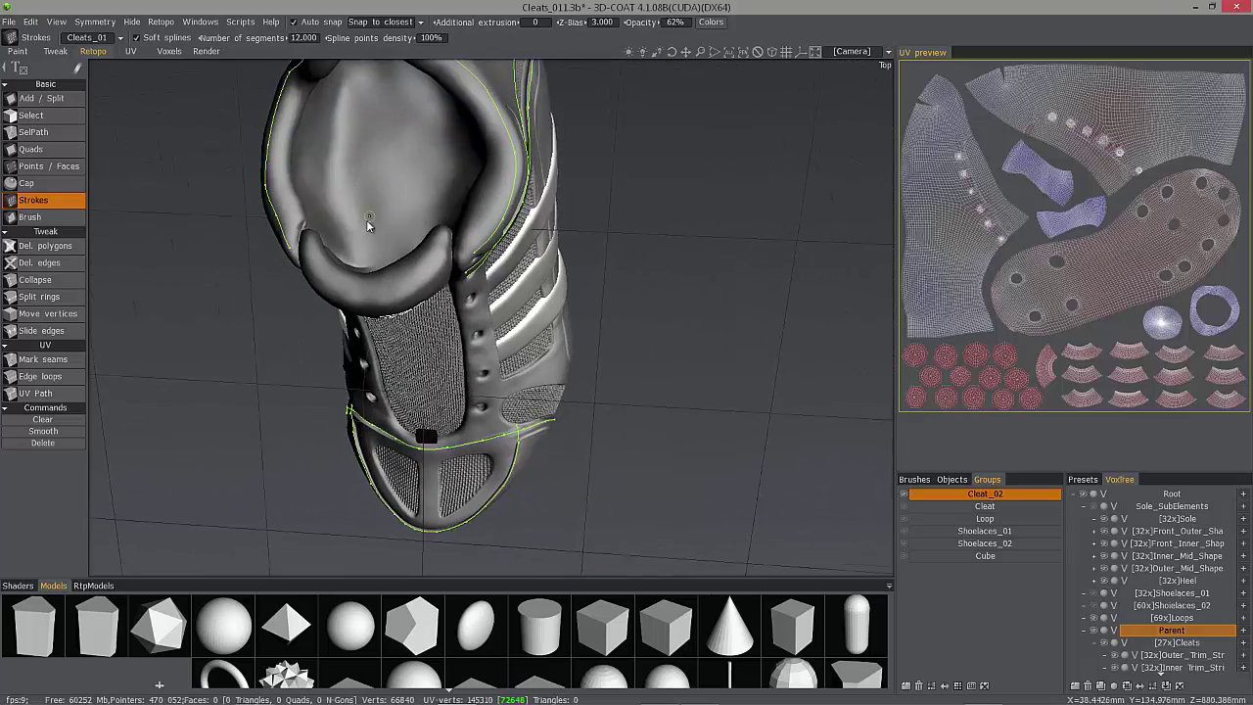
# Lay a closed loop inside the ankle opening and start a stroke along the tongue's inner rim
pyautogui.keyDown('alt'); pyautogui.moveTo(338, 108); pyautogui.dragTo(163, 277); pyautogui.keyUp('alt')
pyautogui.moveTo(173, 418)
pyautogui.keyDown('alt'); pyautogui.mouseDown()
pyautogui.moveTo(401, 256)
pyautogui.moveTo(488, 284)
pyautogui.moveTo(423, 275)
pyautogui.moveTo(394, 315)
pyautogui.moveTo(425, 264)
pyautogui.mouseUp(); pyautogui.keyUp('alt')
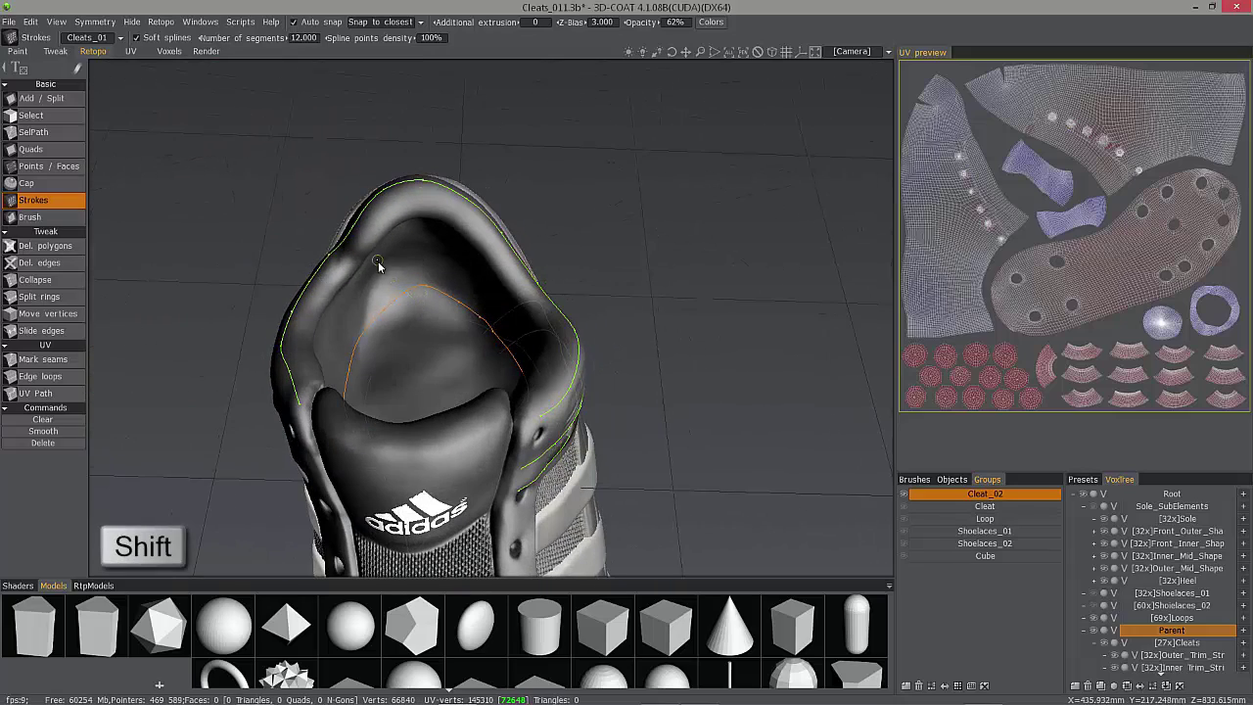
pyautogui.moveTo(421, 310)
pyautogui.keyDown('shift'); pyautogui.mouseDown()
pyautogui.moveTo(418, 182)
pyautogui.moveTo(420, 260)
pyautogui.moveTo(425, 245)
pyautogui.moveTo(406, 355)
pyautogui.moveTo(352, 217)
pyautogui.moveTo(222, 148)
pyautogui.moveTo(292, 157)
pyautogui.mouseUp(); pyautogui.keyUp('shift')
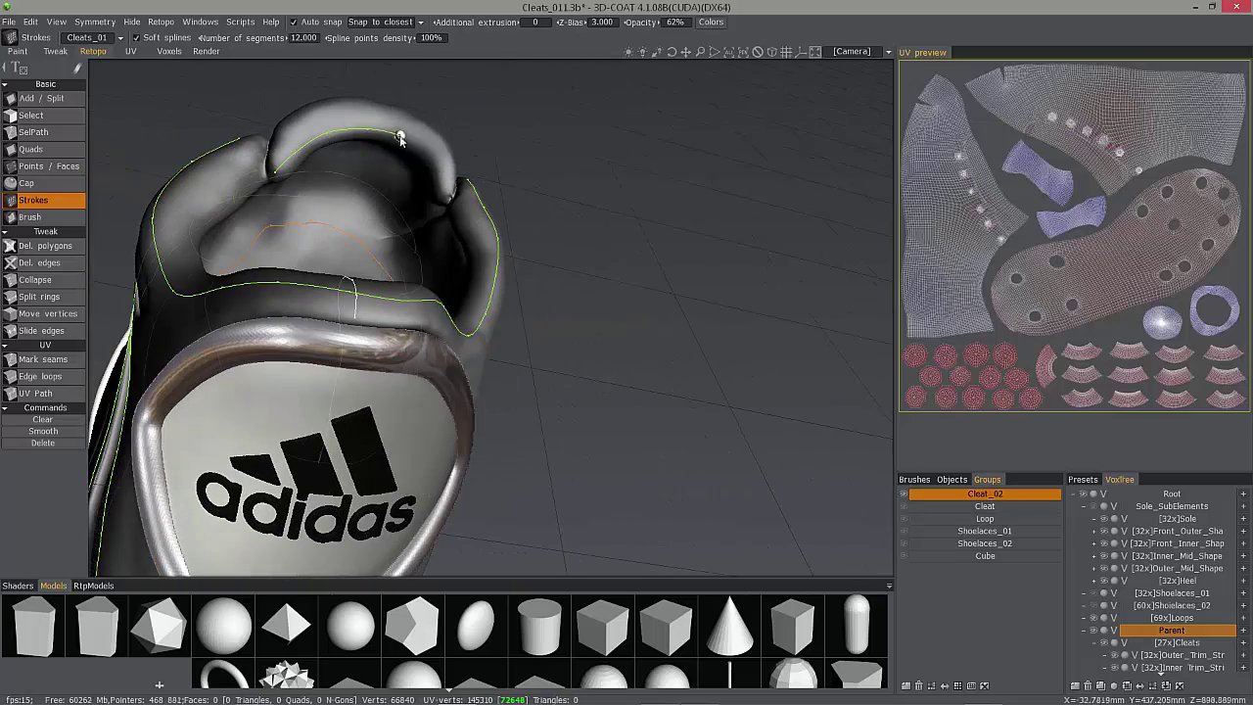
# Continue the inner rim stroke around the ankle opening and close the outer collar loop across the tongue
pyautogui.moveTo(478, 274)
pyautogui.keyDown('alt'); pyautogui.mouseDown()
pyautogui.moveTo(470, 225)
pyautogui.moveTo(490, 260)
pyautogui.moveTo(457, 260)
pyautogui.mouseUp(); pyautogui.keyUp('alt')
pyautogui.moveTo(601, 272)
pyautogui.keyDown('alt'); pyautogui.mouseDown()
pyautogui.moveTo(548, 284)
pyautogui.moveTo(498, 265)
pyautogui.mouseUp(); pyautogui.keyUp('alt')
pyautogui.click(511, 264)
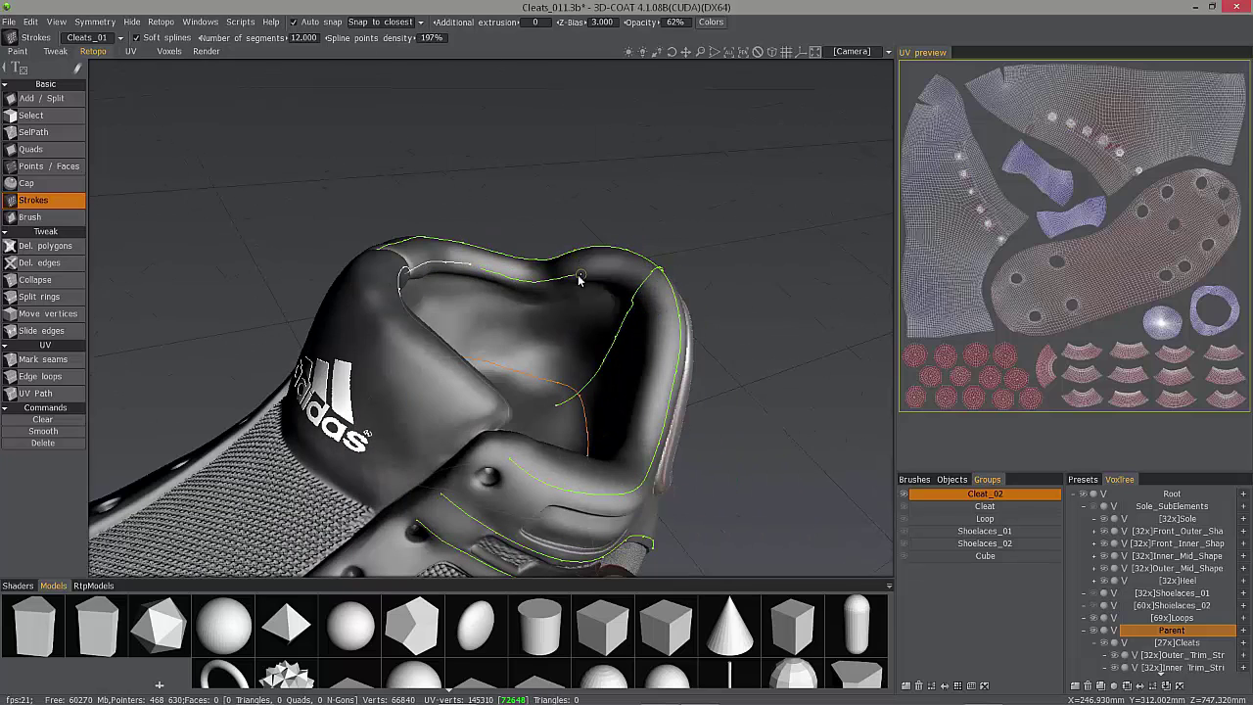
pyautogui.moveTo(645, 384)
pyautogui.keyDown('alt'); pyautogui.mouseDown()
pyautogui.moveTo(808, 317)
pyautogui.moveTo(866, 330)
pyautogui.moveTo(771, 294)
pyautogui.mouseUp(); pyautogui.keyUp('alt')
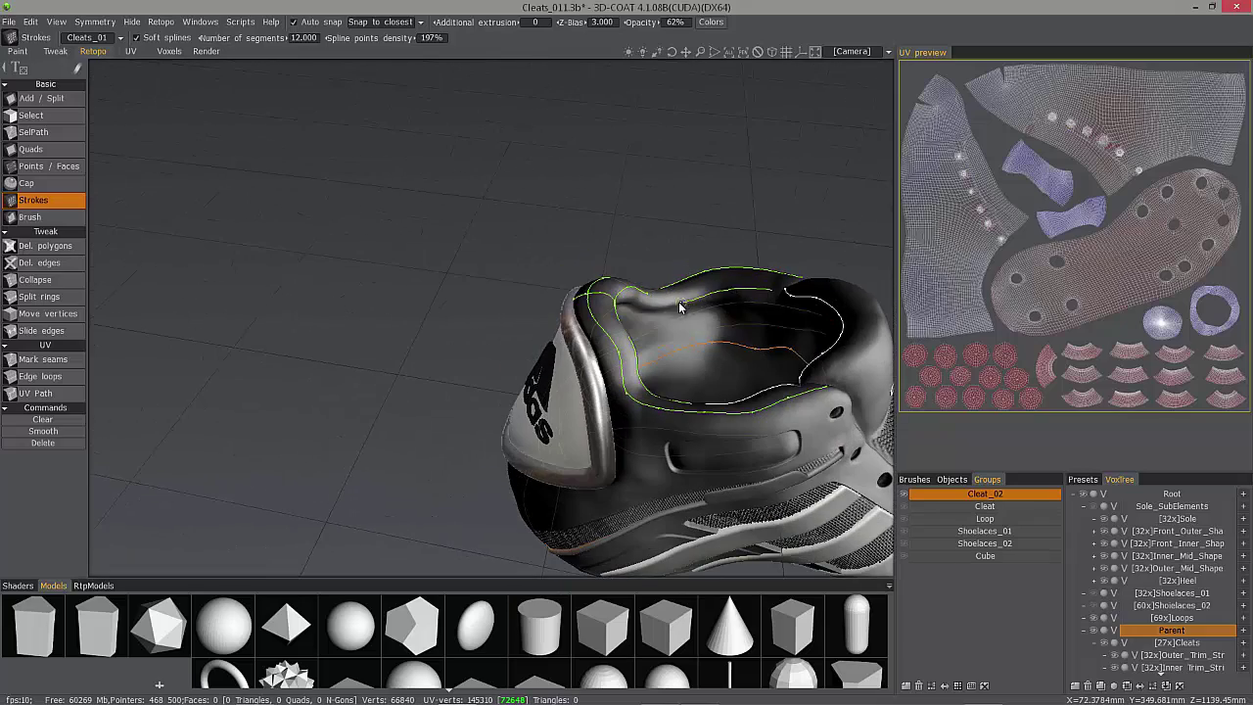
pyautogui.moveTo(680, 307)
pyautogui.keyDown('alt'); pyautogui.mouseDown()
pyautogui.moveTo(656, 328)
pyautogui.moveTo(676, 348)
pyautogui.moveTo(745, 365)
pyautogui.moveTo(798, 338)
pyautogui.moveTo(798, 380)
pyautogui.moveTo(684, 336)
pyautogui.moveTo(807, 430)
pyautogui.mouseUp(); pyautogui.keyUp('alt')
pyautogui.keyDown('alt'); pyautogui.moveTo(763, 374); pyautogui.dragTo(616, 316); pyautogui.keyUp('alt')
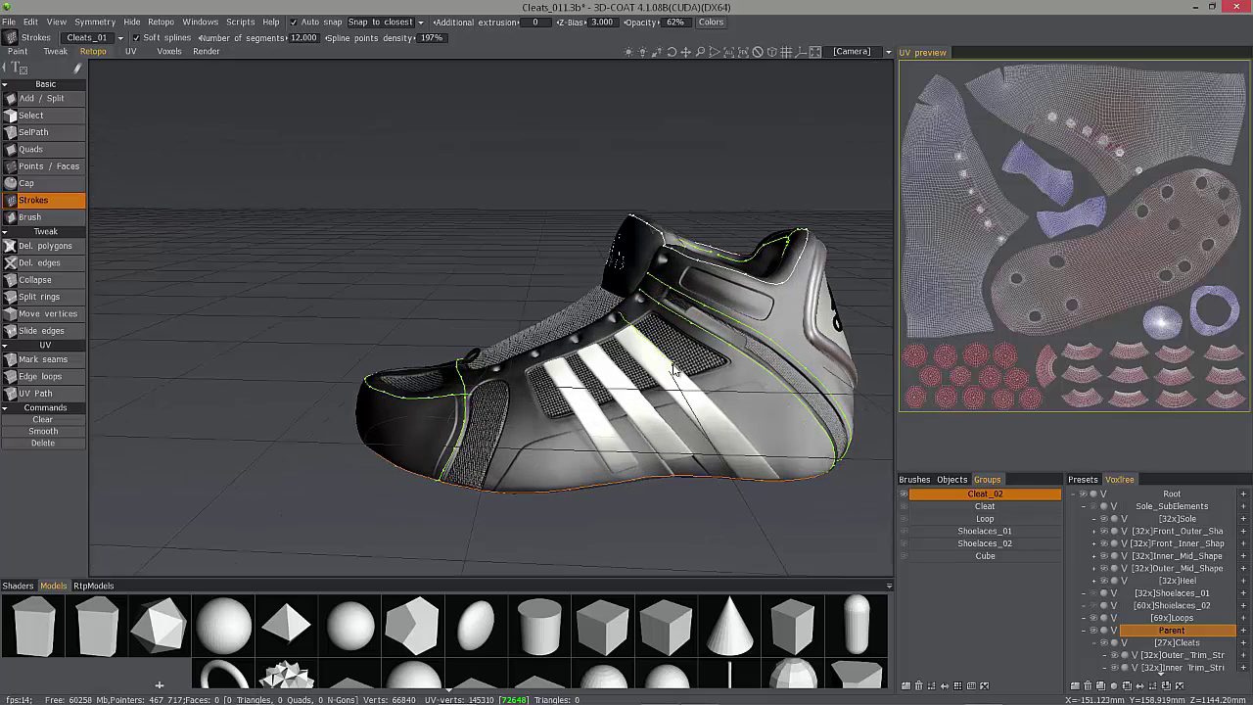
# Trace strokes along both long edges of the rear side stripe from the eyelet row to the sole edge
pyautogui.keyDown('alt'); pyautogui.moveTo(755, 453); pyautogui.dragTo(648, 333); pyautogui.keyUp('alt')
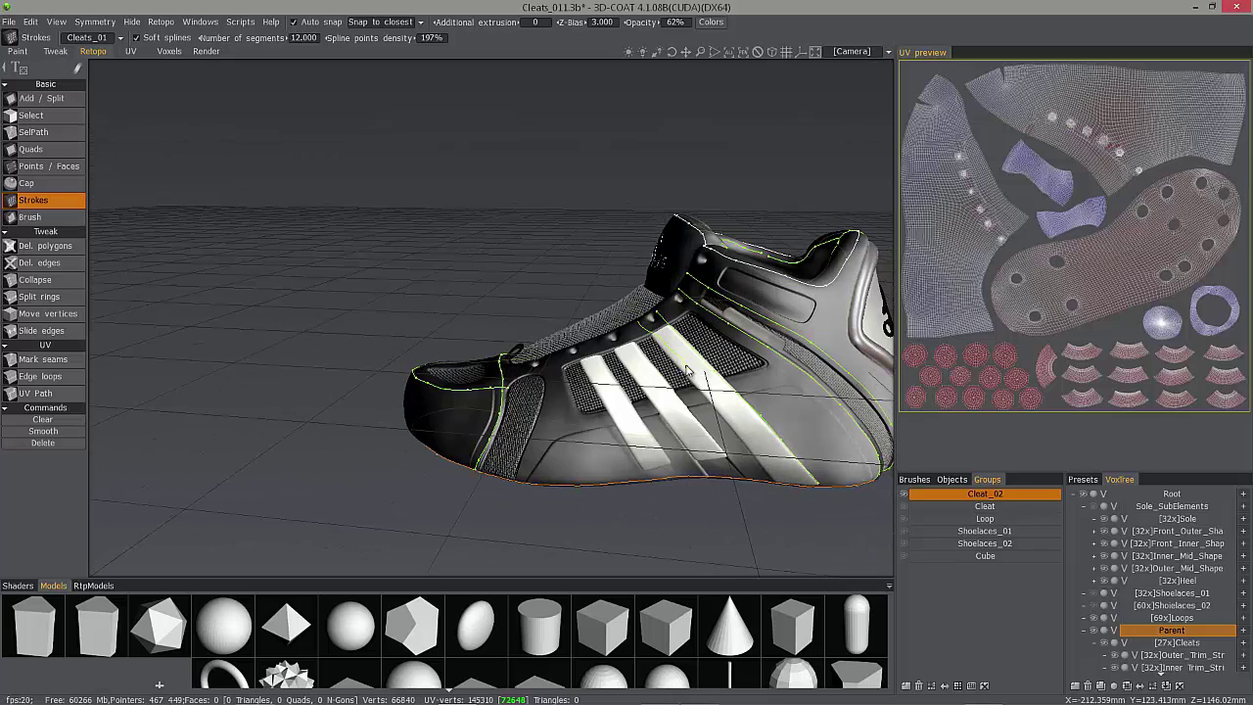
pyautogui.keyDown('alt'); pyautogui.moveTo(758, 463); pyautogui.dragTo(719, 421); pyautogui.keyUp('alt')
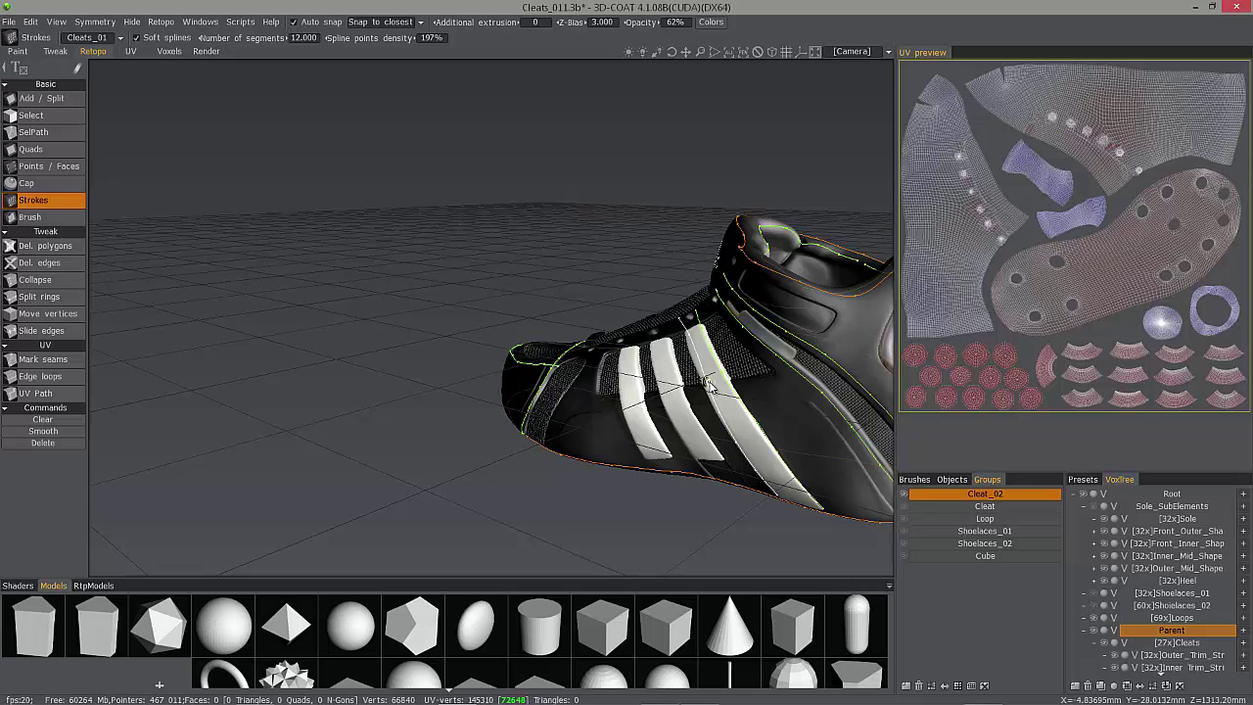
pyautogui.keyDown('alt'); pyautogui.moveTo(693, 361); pyautogui.dragTo(646, 331); pyautogui.keyUp('alt')
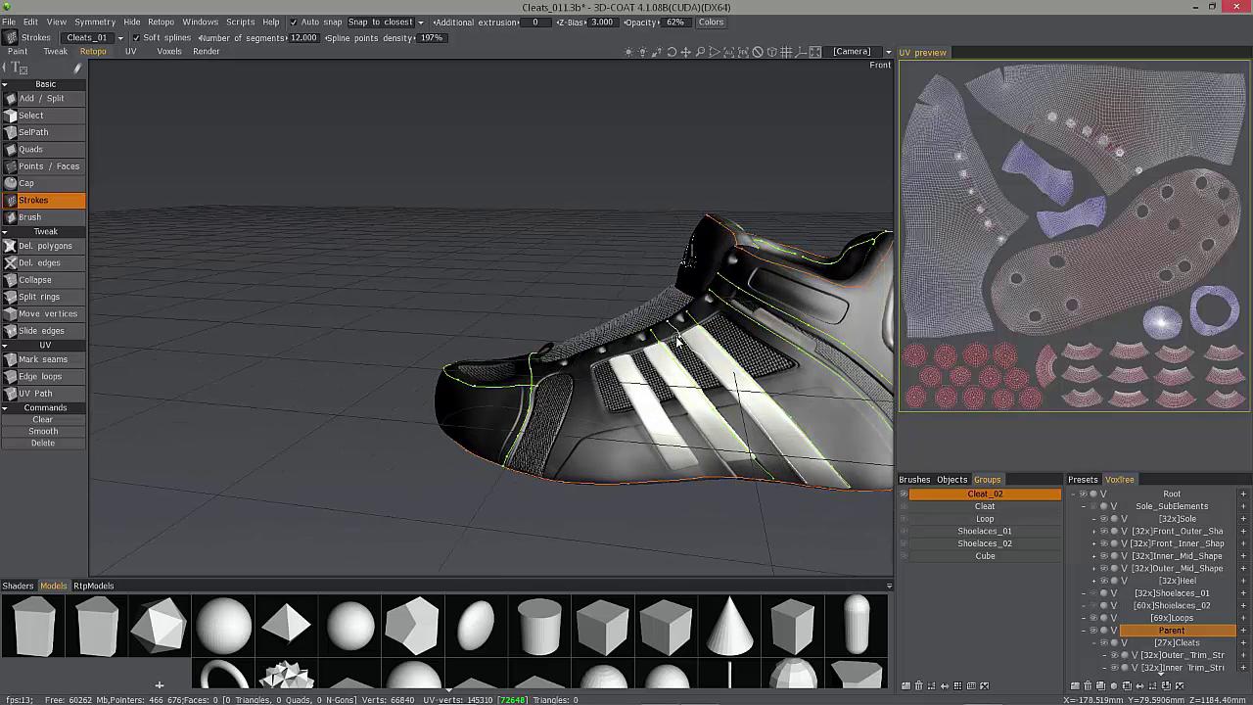
pyautogui.keyDown('alt'); pyautogui.moveTo(704, 363); pyautogui.dragTo(656, 351); pyautogui.keyUp('alt')
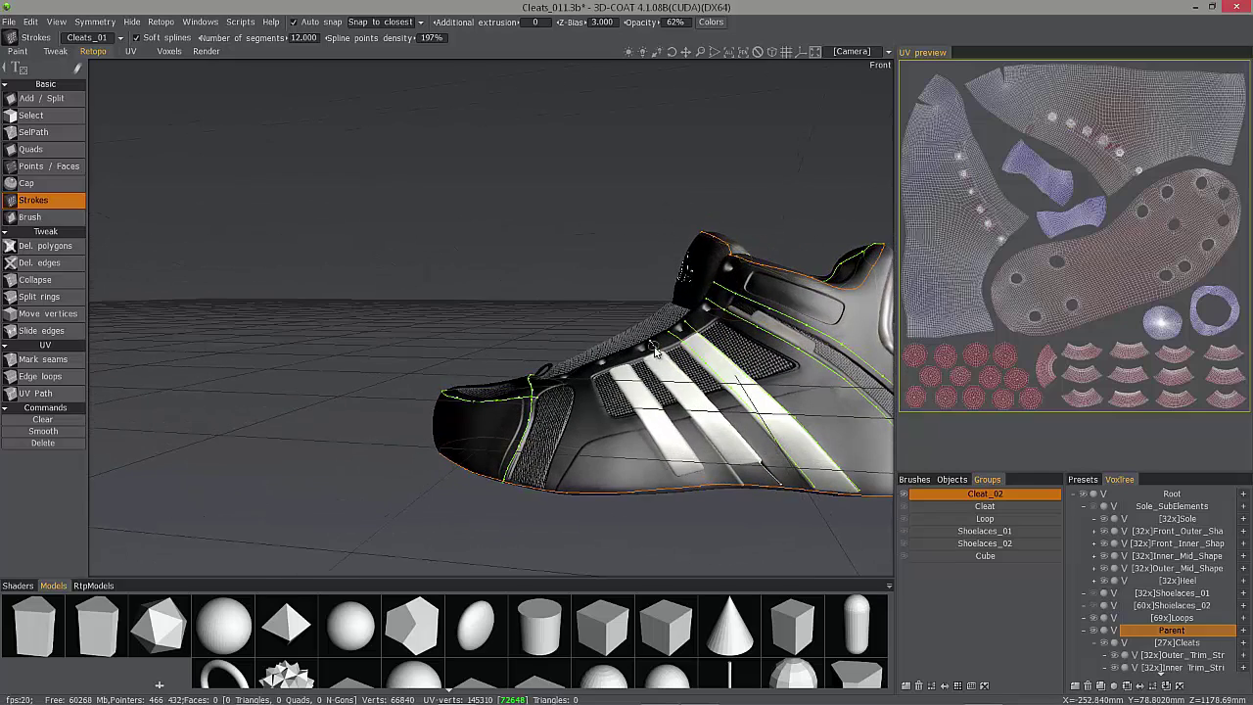
# Trace strokes along the edges of the middle side stripe down to the sole edge
pyautogui.keyDown('alt'); pyautogui.moveTo(737, 470); pyautogui.dragTo(774, 482); pyautogui.keyUp('alt')
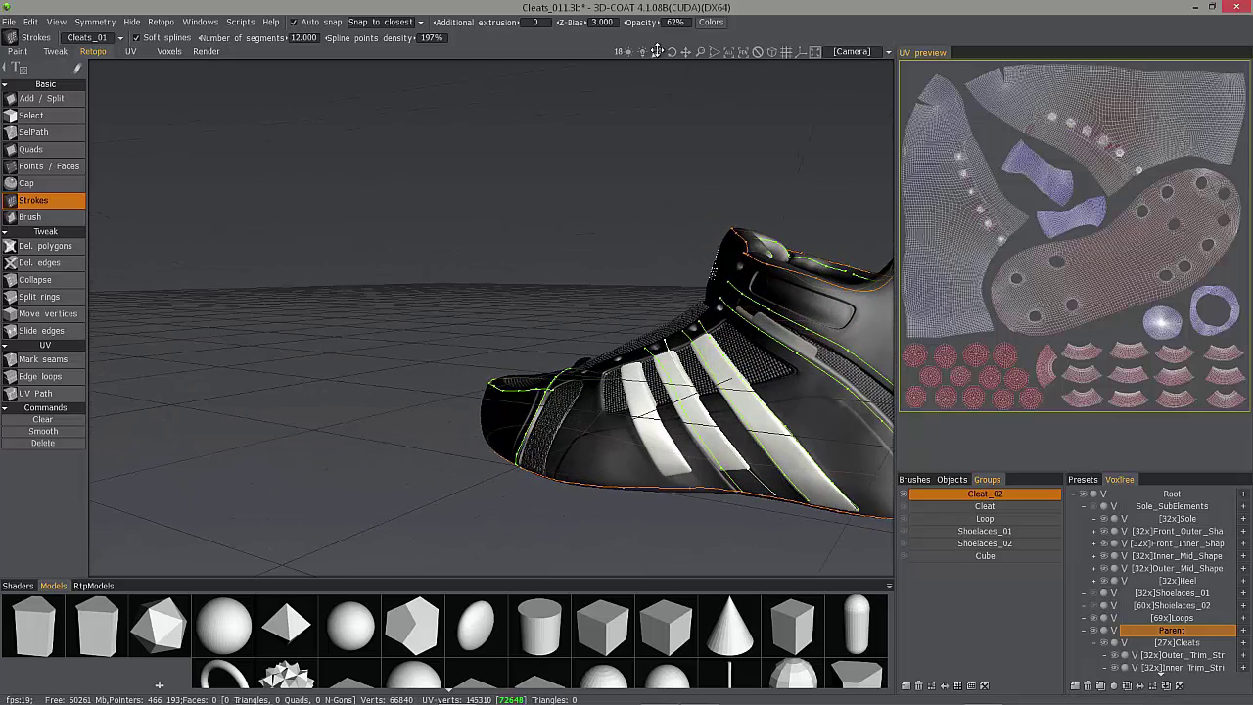
pyautogui.moveTo(642, 52); pyautogui.dragTo(629, 57)
pyautogui.keyDown('alt'); pyautogui.moveTo(641, 377); pyautogui.dragTo(664, 385); pyautogui.keyUp('alt')
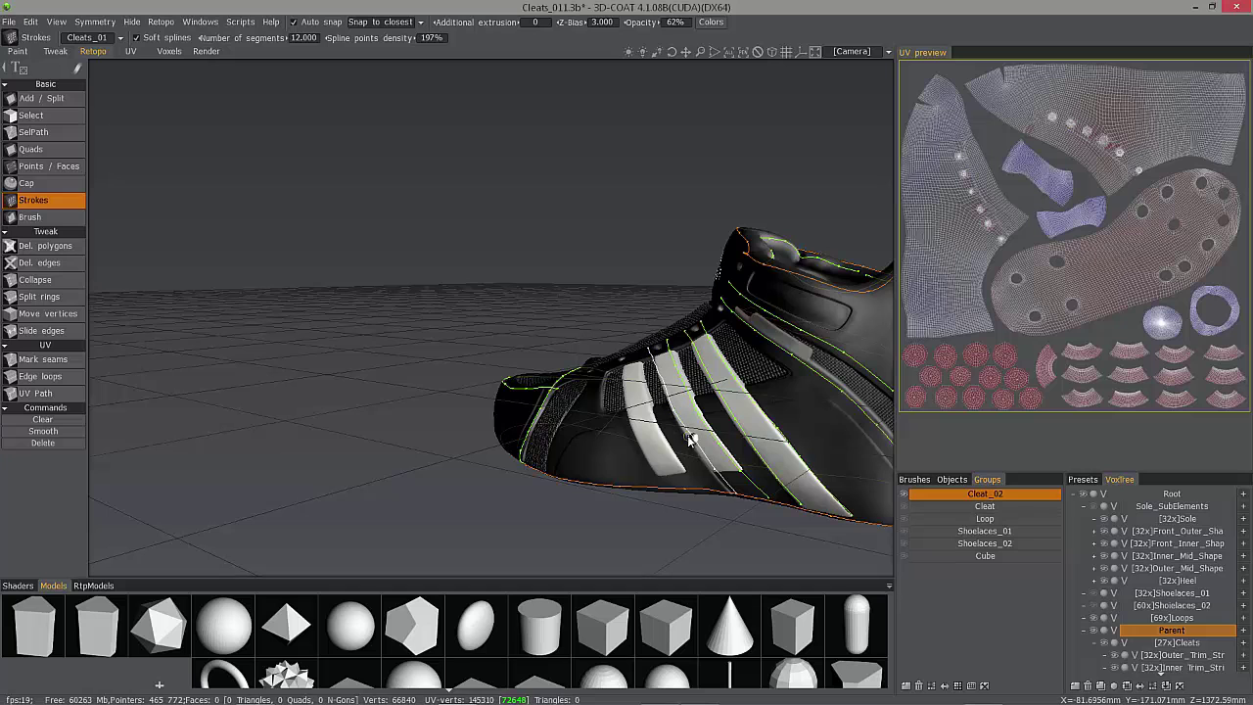
pyautogui.keyDown('alt'); pyautogui.moveTo(647, 438); pyautogui.dragTo(674, 437); pyautogui.keyUp('alt')
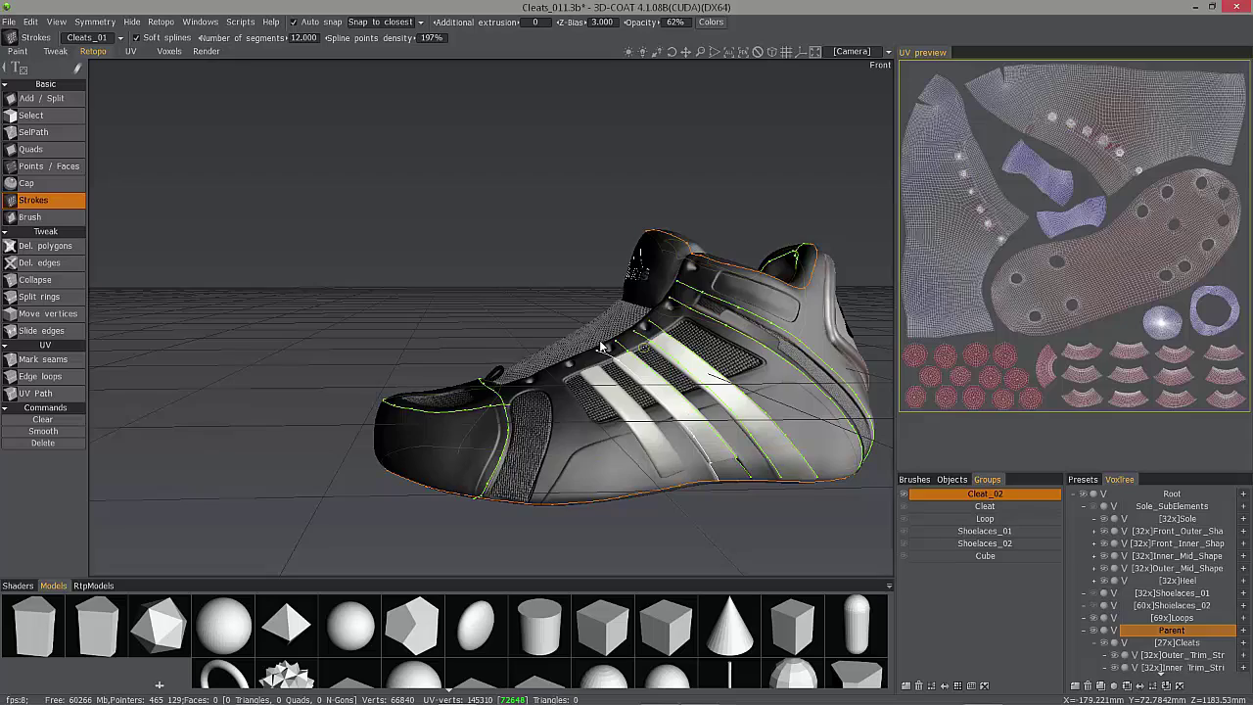
# Trace the front side stripe's edges and add strokes ahead of it and along the rear of the forefoot mesh panel
pyautogui.moveTo(638, 429)
pyautogui.keyDown('alt'); pyautogui.mouseDown()
pyautogui.moveTo(749, 498)
pyautogui.moveTo(563, 402)
pyautogui.mouseUp(); pyautogui.keyUp('alt')
pyautogui.moveTo(506, 345); pyautogui.dragTo(511, 356)
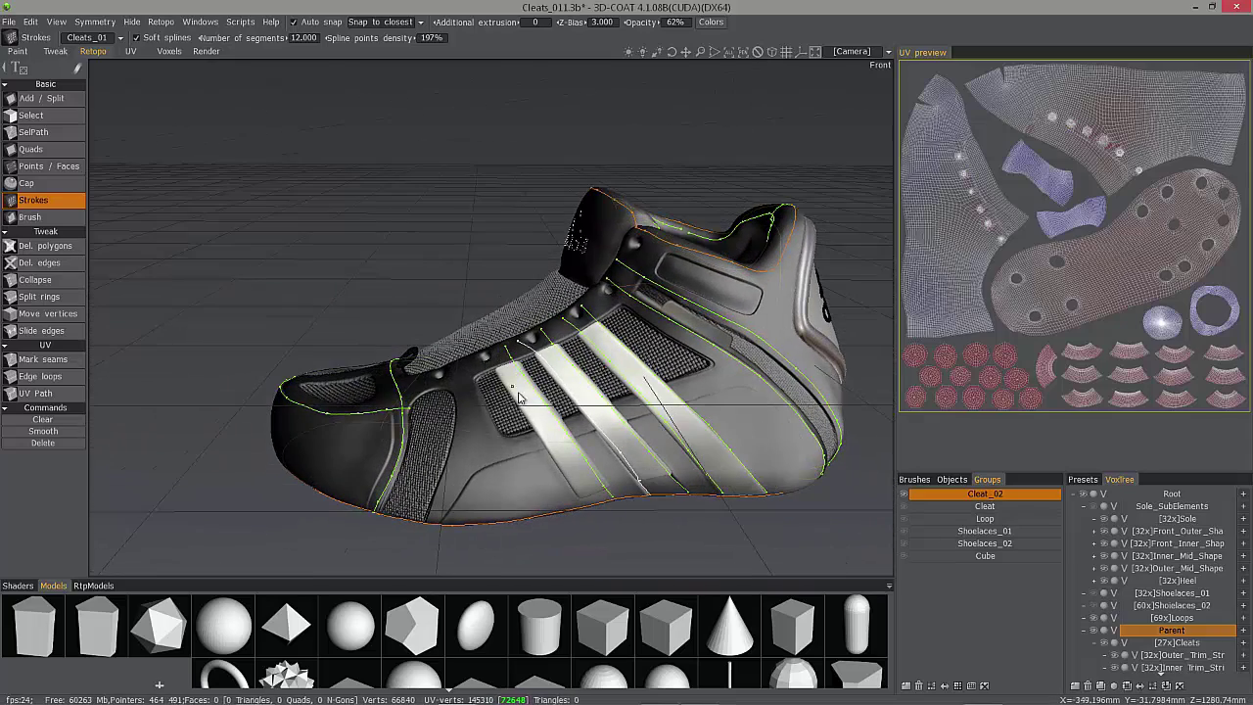
pyautogui.moveTo(504, 376)
pyautogui.keyDown('alt'); pyautogui.mouseDown()
pyautogui.moveTo(415, 315)
pyautogui.moveTo(483, 379)
pyautogui.mouseUp(); pyautogui.keyUp('alt')
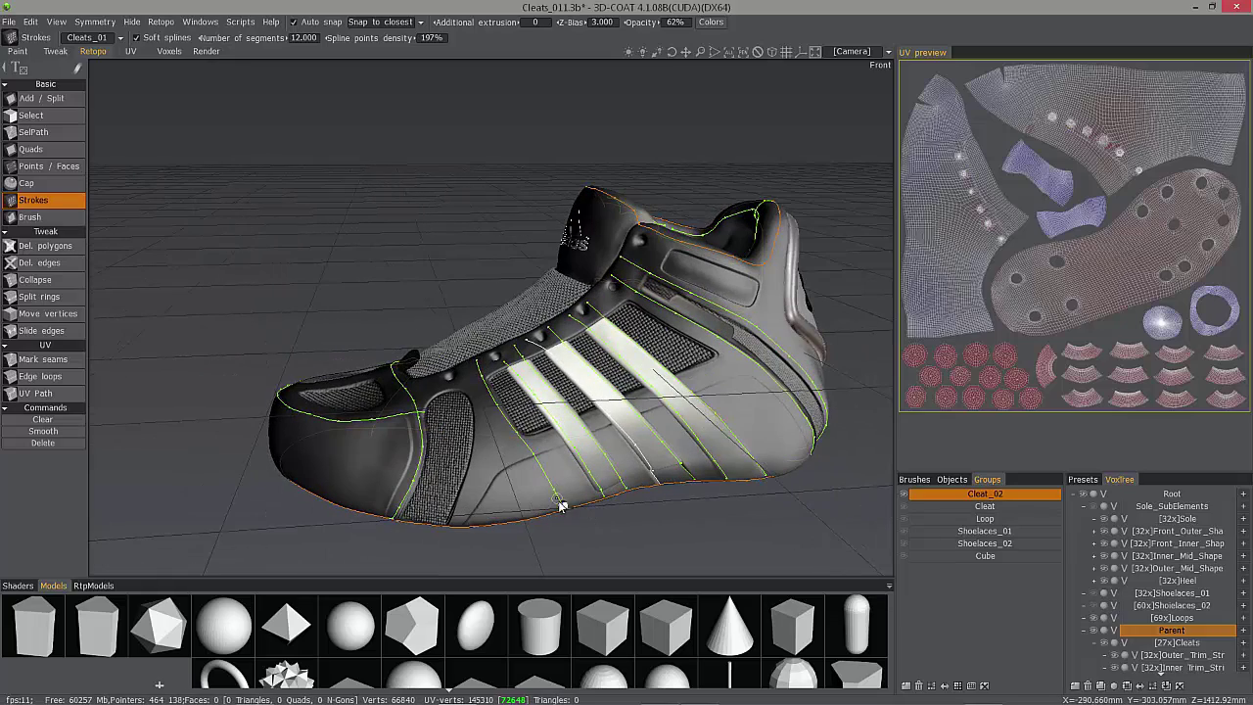
pyautogui.keyDown('alt'); pyautogui.moveTo(561, 505); pyautogui.dragTo(469, 371); pyautogui.keyUp('alt')
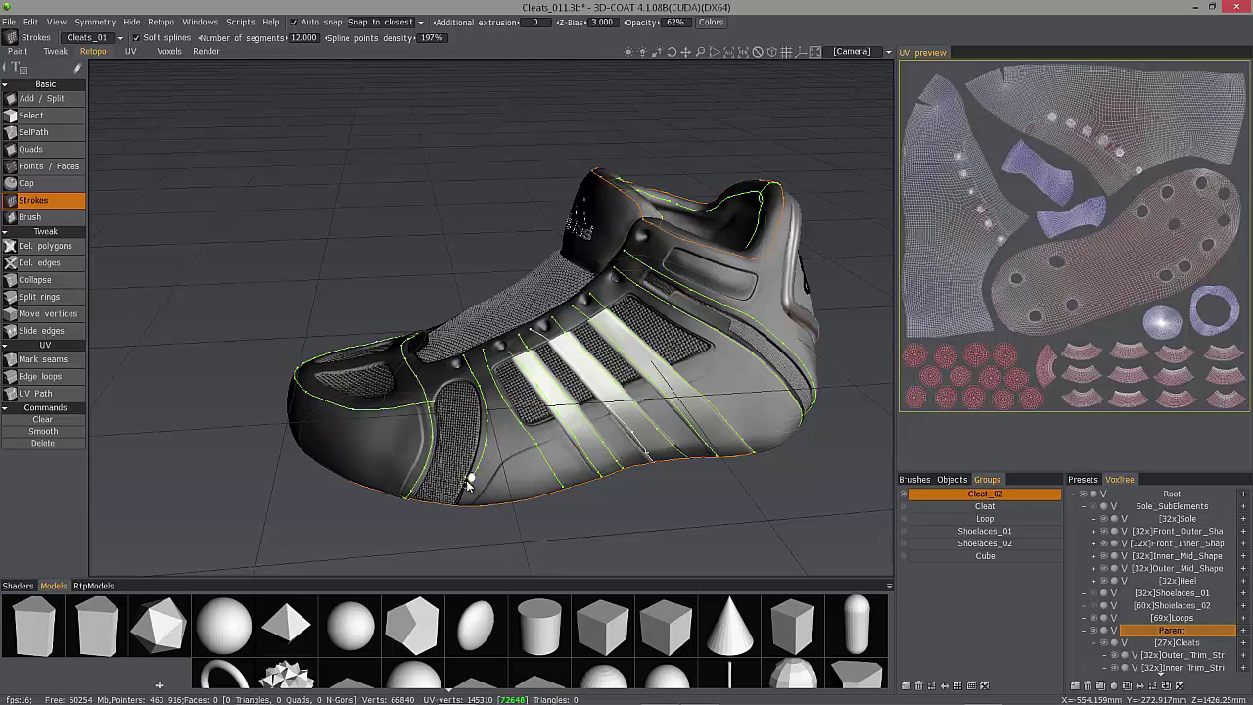
# Lay a lengthwise stroke beside the eyelet row from the ankle collar to the toe cap, crossing the side strokes
pyautogui.keyDown('alt'); pyautogui.moveTo(470, 431); pyautogui.dragTo(598, 441); pyautogui.keyUp('alt')
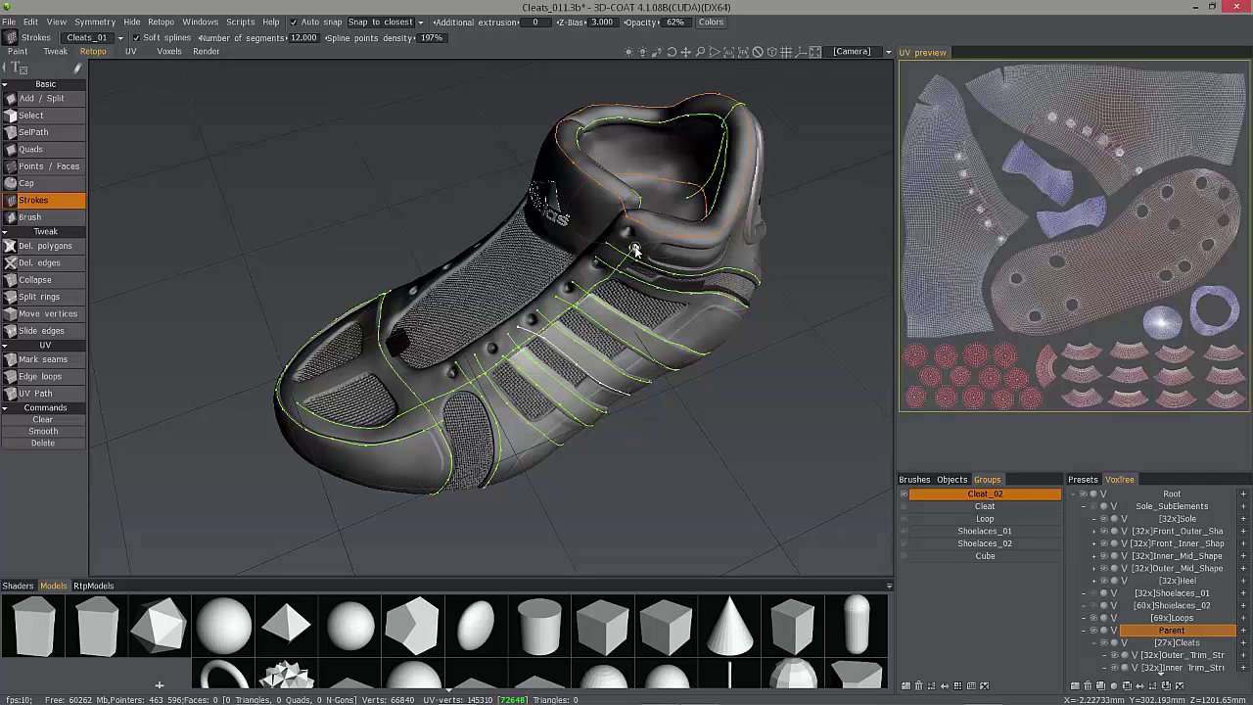
pyautogui.keyDown('alt'); pyautogui.moveTo(612, 240); pyautogui.dragTo(646, 308); pyautogui.keyUp('alt')
pyautogui.keyDown('alt'); pyautogui.moveTo(646, 309); pyautogui.dragTo(480, 337, button='right'); pyautogui.keyUp('alt')
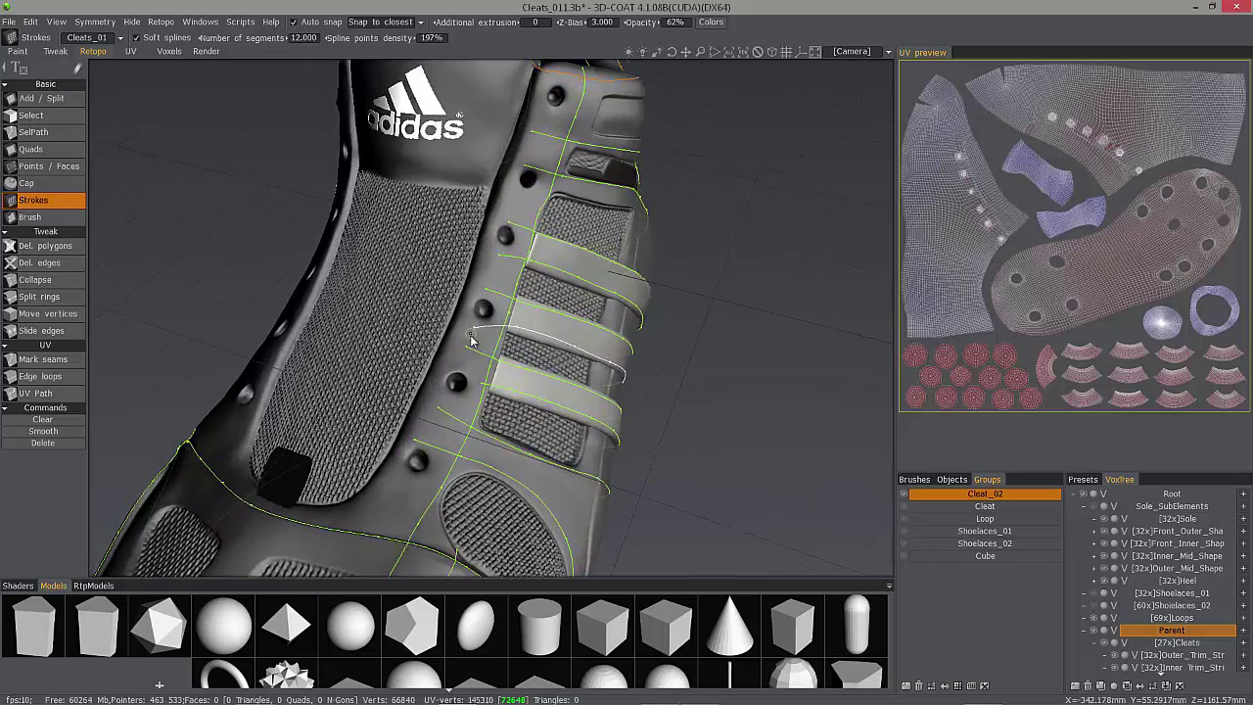
# Extend the upper ends of the side strokes across the eyelet strip to the edge of the tongue opening
pyautogui.keyDown('alt'); pyautogui.moveTo(479, 337); pyautogui.dragTo(520, 339); pyautogui.keyUp('alt')
pyautogui.moveTo(473, 292)
pyautogui.mouseDown(button='middle')
pyautogui.moveTo(490, 291)
pyautogui.moveTo(495, 252)
pyautogui.mouseUp(button='middle')
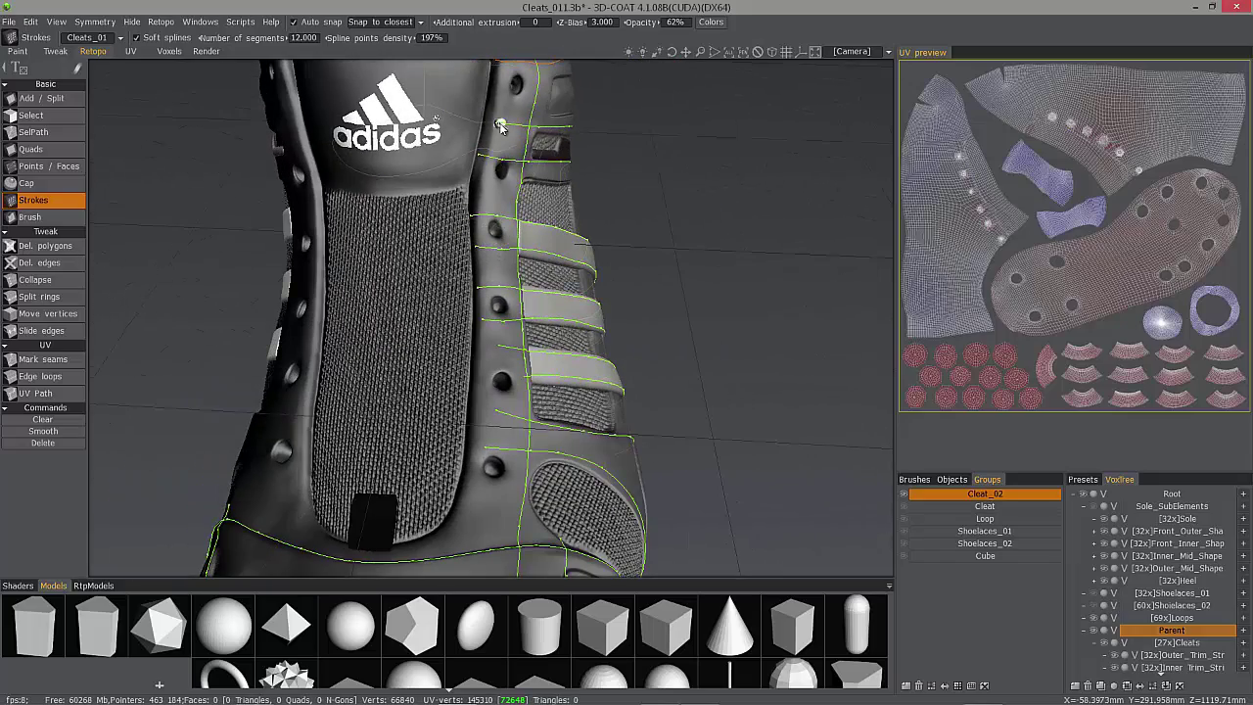
pyautogui.keyDown('alt'); pyautogui.moveTo(390, 189); pyautogui.dragTo(489, 138); pyautogui.keyUp('alt')
pyautogui.keyDown('alt'); pyautogui.moveTo(506, 339); pyautogui.dragTo(500, 344); pyautogui.keyUp('alt')
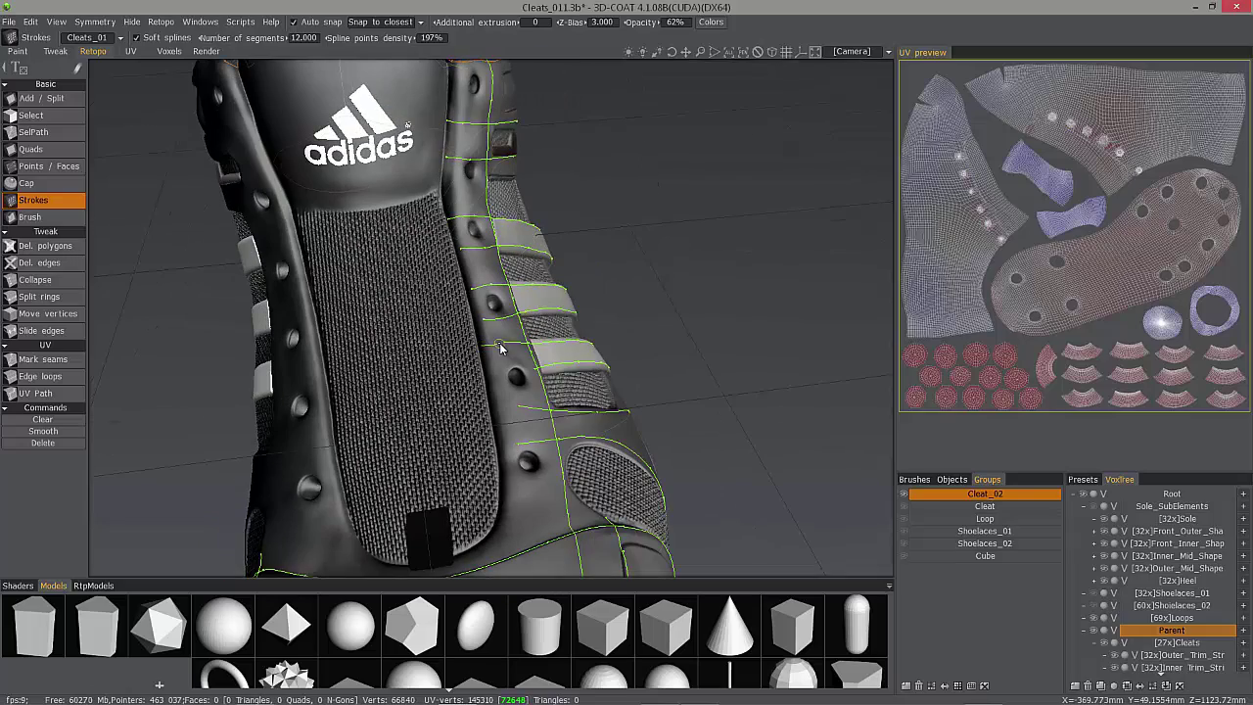
pyautogui.moveTo(534, 370)
pyautogui.mouseDown(button='middle')
pyautogui.moveTo(518, 398)
pyautogui.moveTo(474, 414)
pyautogui.mouseUp(button='middle')
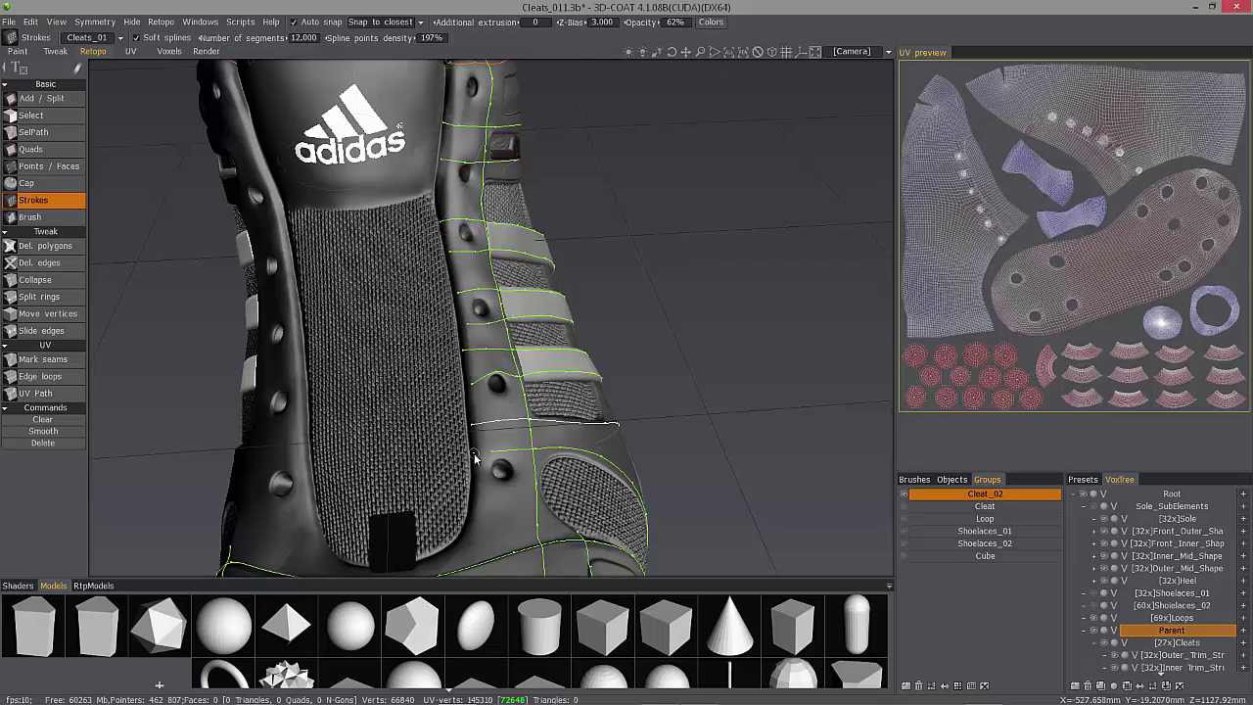
# Lay strokes along the toe mesh panel edges and run the two centre strokes down over the toe front
pyautogui.moveTo(474, 458)
pyautogui.mouseDown(button='middle')
pyautogui.moveTo(487, 494)
pyautogui.moveTo(500, 346)
pyautogui.moveTo(266, 460)
pyautogui.moveTo(372, 430)
pyautogui.moveTo(475, 433)
pyautogui.moveTo(308, 358)
pyautogui.moveTo(536, 381)
pyautogui.mouseUp(button='middle')
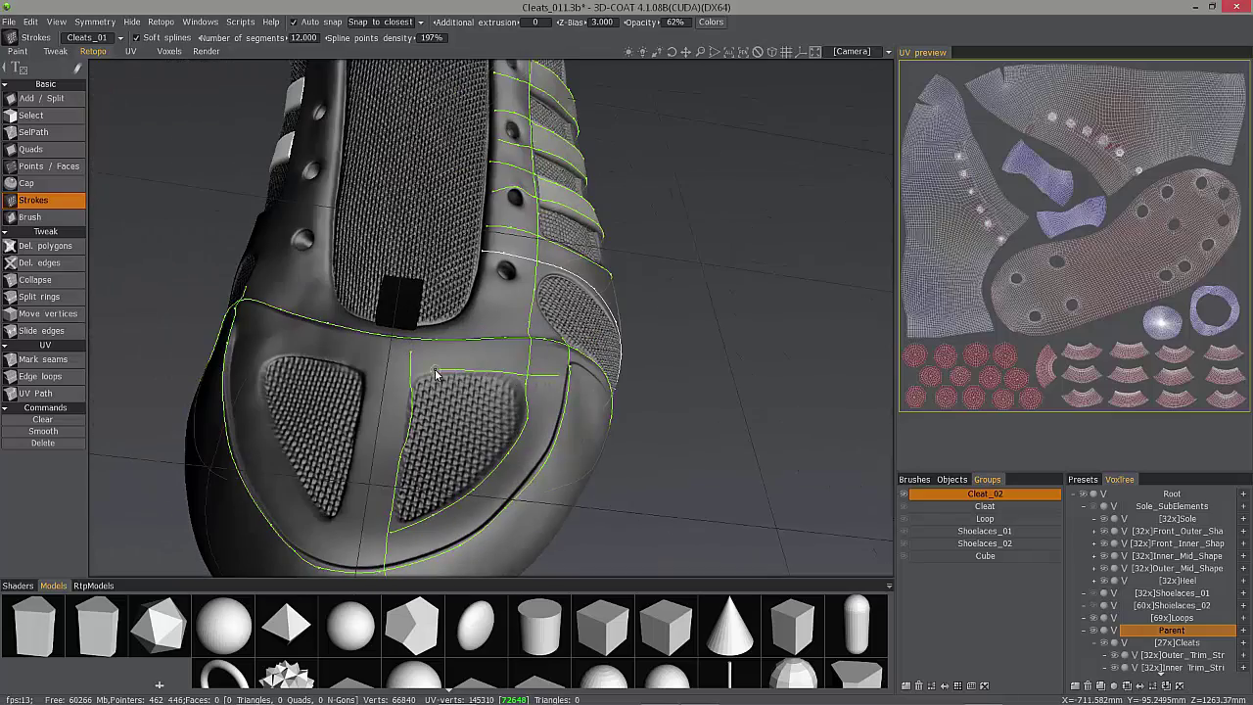
pyautogui.moveTo(262, 360); pyautogui.dragTo(392, 300, button='middle')
pyautogui.moveTo(400, 336); pyautogui.dragTo(472, 323)
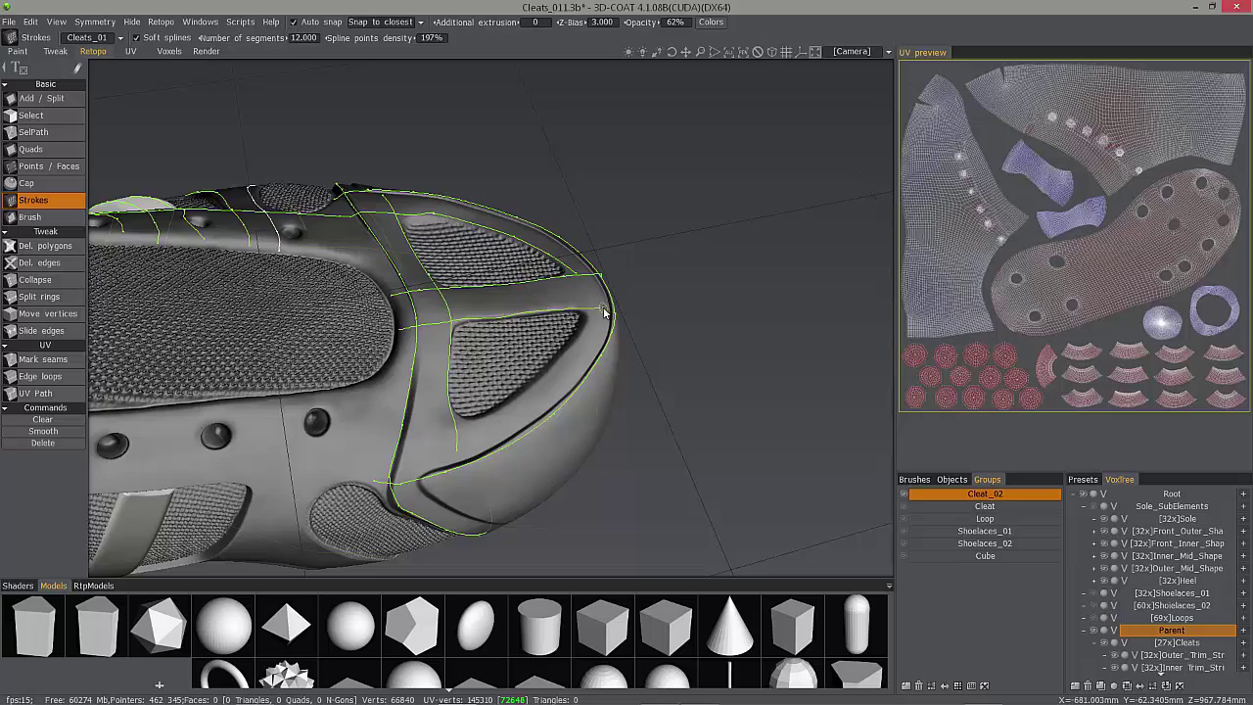
pyautogui.moveTo(603, 309)
pyautogui.mouseDown(button='middle')
pyautogui.moveTo(537, 450)
pyautogui.moveTo(562, 446)
pyautogui.mouseUp(button='middle')
pyautogui.moveTo(560, 403); pyautogui.dragTo(571, 458)
pyautogui.moveTo(570, 458); pyautogui.dragTo(611, 451, button='middle')
pyautogui.moveTo(611, 451); pyautogui.dragTo(613, 434)
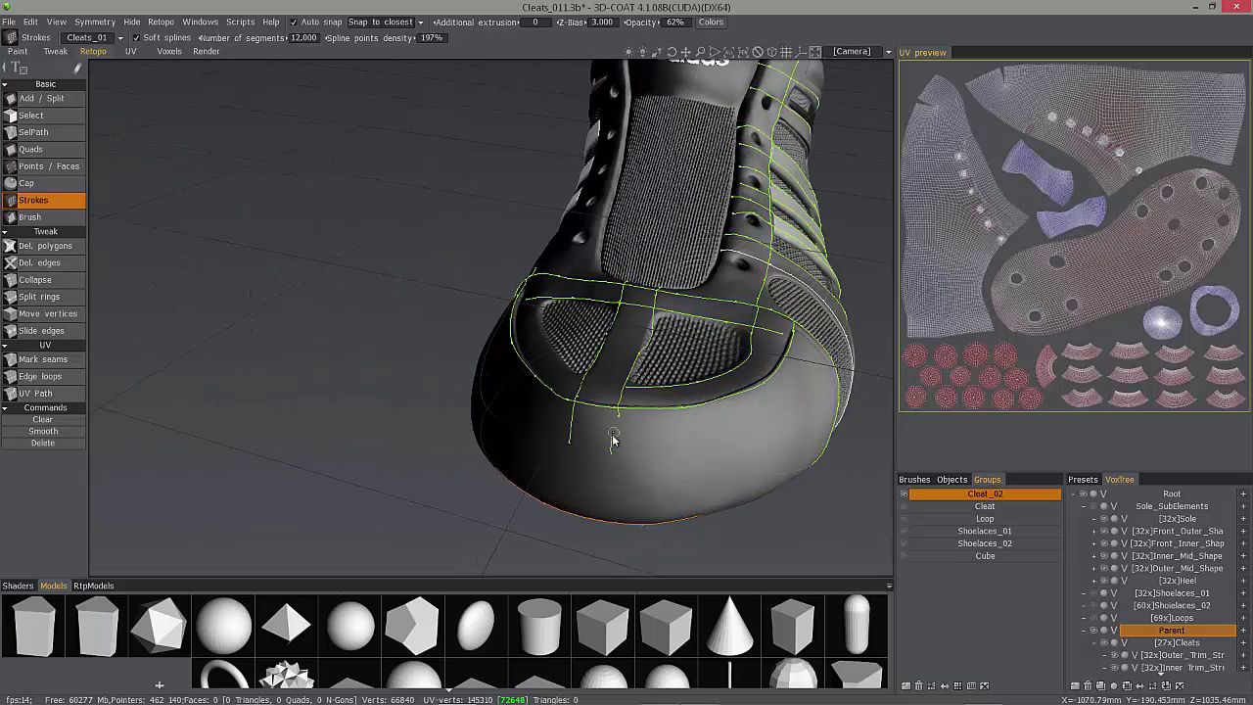
# Trace the outer edge of the second toe mesh panel and the toe-cap seam on the opposite side down to the sole
pyautogui.moveTo(612, 441); pyautogui.dragTo(550, 319, button='middle')
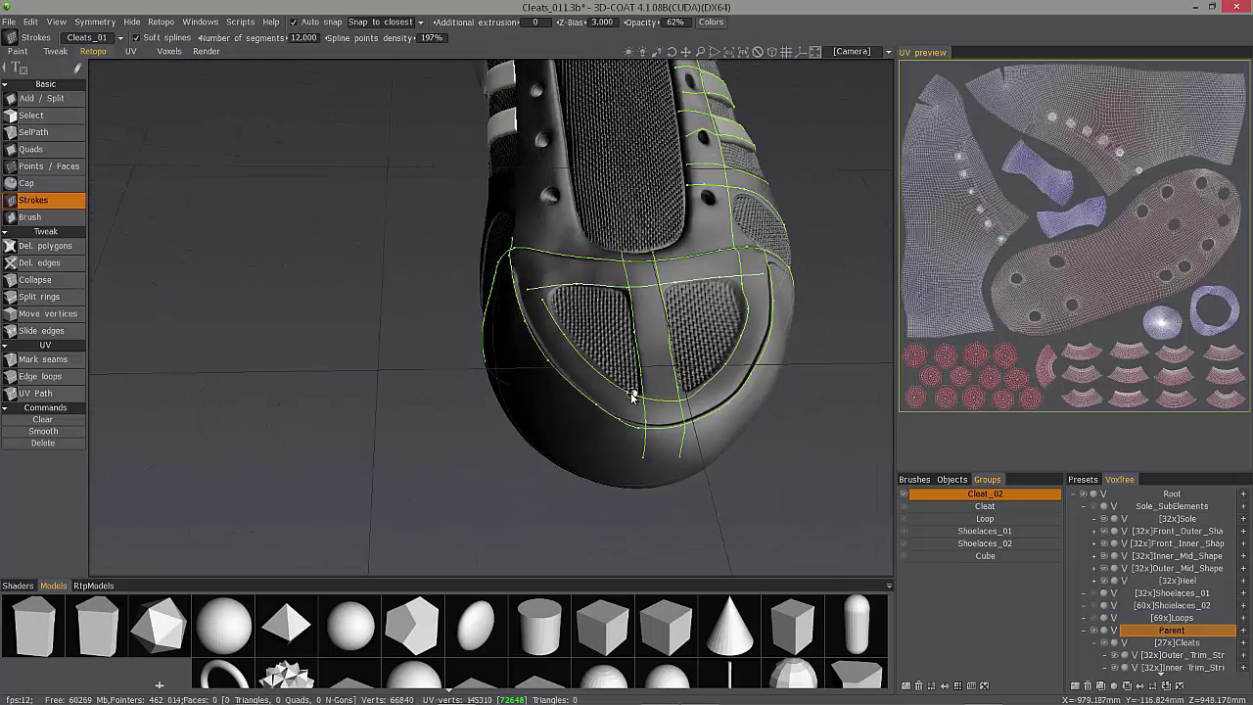
pyautogui.moveTo(588, 392)
pyautogui.mouseDown(button='middle')
pyautogui.moveTo(574, 383)
pyautogui.moveTo(812, 411)
pyautogui.moveTo(716, 448)
pyautogui.moveTo(723, 556)
pyautogui.mouseUp(button='middle')
pyautogui.moveTo(764, 494)
pyautogui.mouseDown(button='middle')
pyautogui.moveTo(342, 469)
pyautogui.moveTo(363, 456)
pyautogui.mouseUp(button='middle')
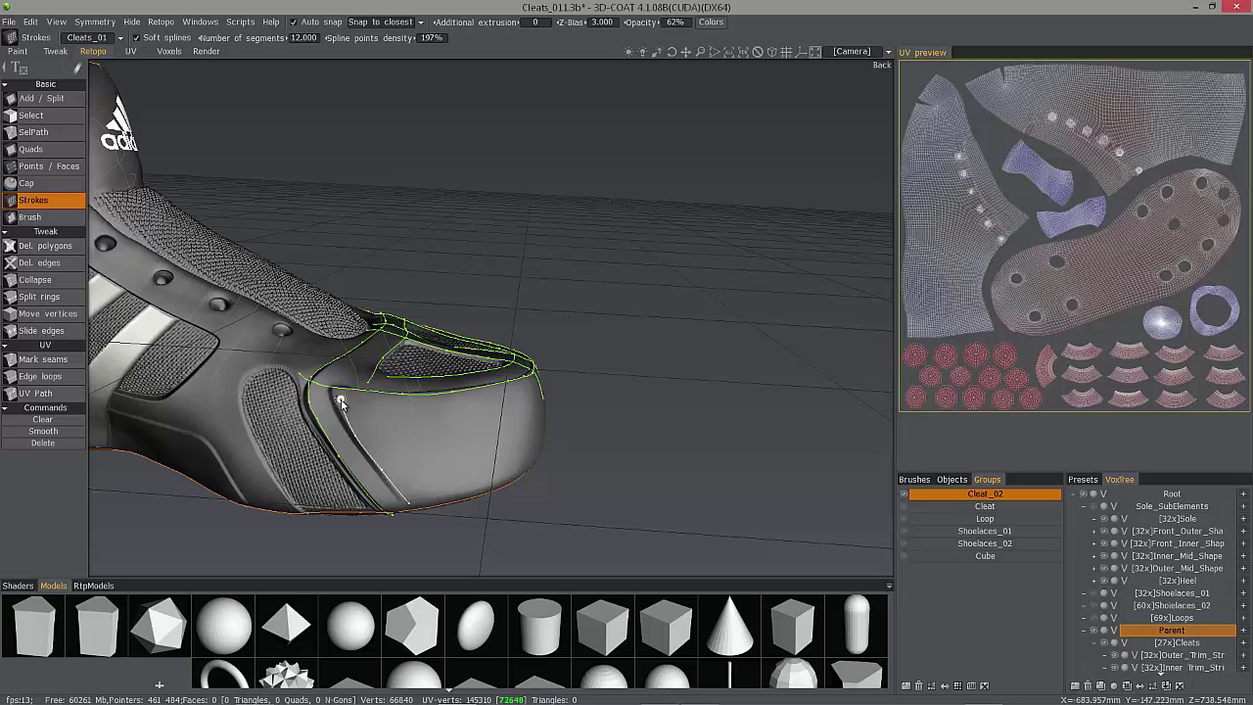
# Lay a lengthwise stroke along the striped side from the forefoot and trace a stroke around the heel logo frame
pyautogui.moveTo(340, 401)
pyautogui.mouseDown(button='middle')
pyautogui.moveTo(349, 391)
pyautogui.moveTo(315, 400)
pyautogui.moveTo(342, 367)
pyautogui.moveTo(663, 412)
pyautogui.moveTo(597, 391)
pyautogui.moveTo(610, 436)
pyautogui.moveTo(401, 341)
pyautogui.moveTo(338, 377)
pyautogui.moveTo(266, 355)
pyautogui.mouseUp(button='middle')
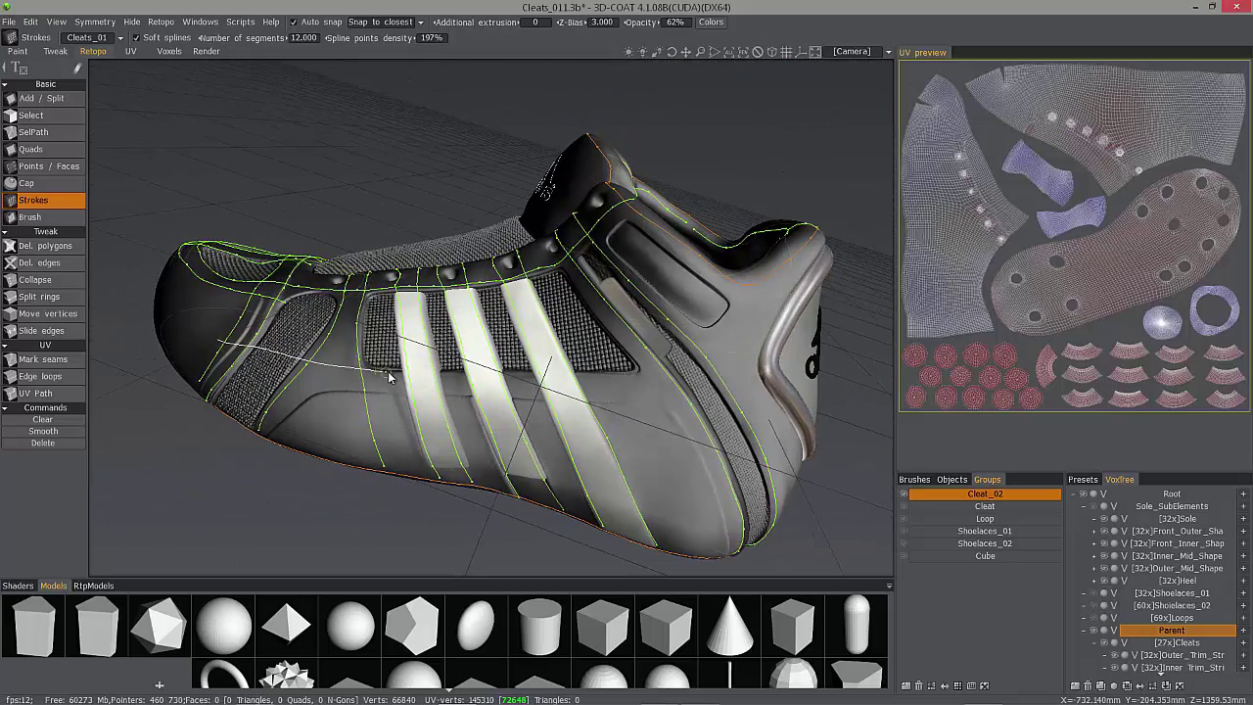
pyautogui.moveTo(745, 372)
pyautogui.mouseDown(button='middle')
pyautogui.moveTo(494, 306)
pyautogui.moveTo(477, 364)
pyautogui.mouseUp(button='middle')
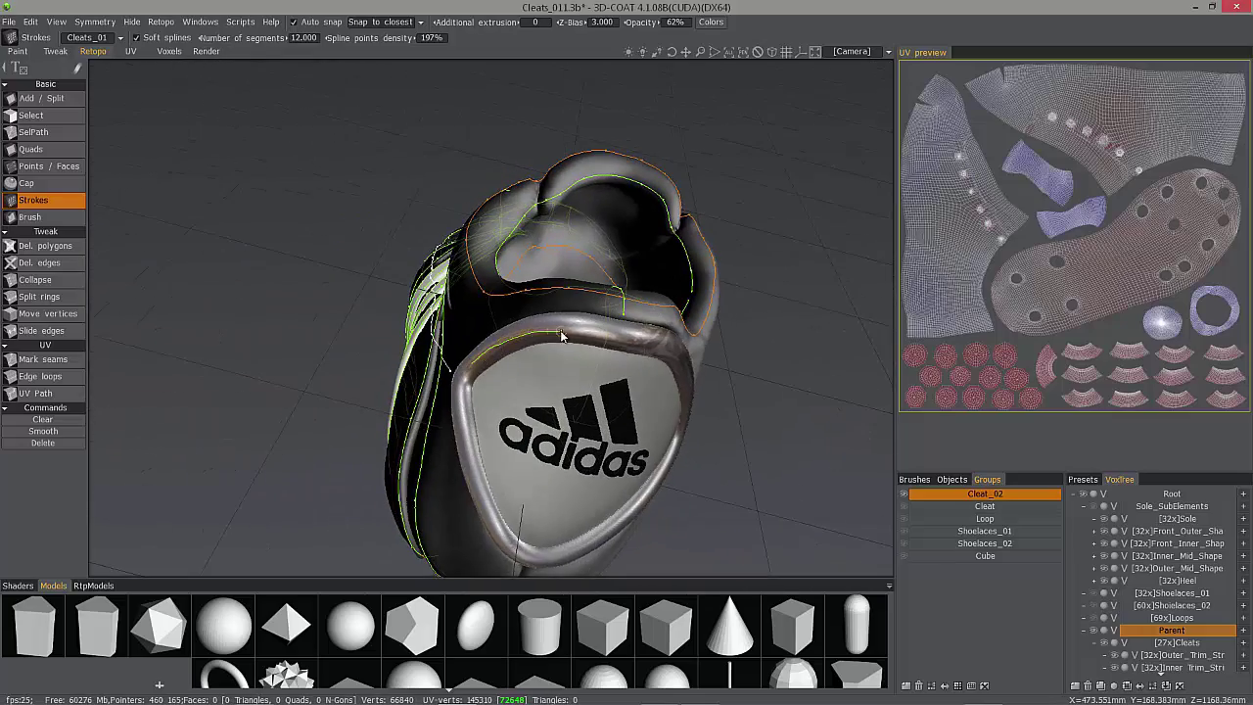
pyautogui.moveTo(648, 344)
pyautogui.mouseDown(button='middle')
pyautogui.moveTo(479, 394)
pyautogui.moveTo(562, 347)
pyautogui.moveTo(648, 330)
pyautogui.mouseUp(button='middle')
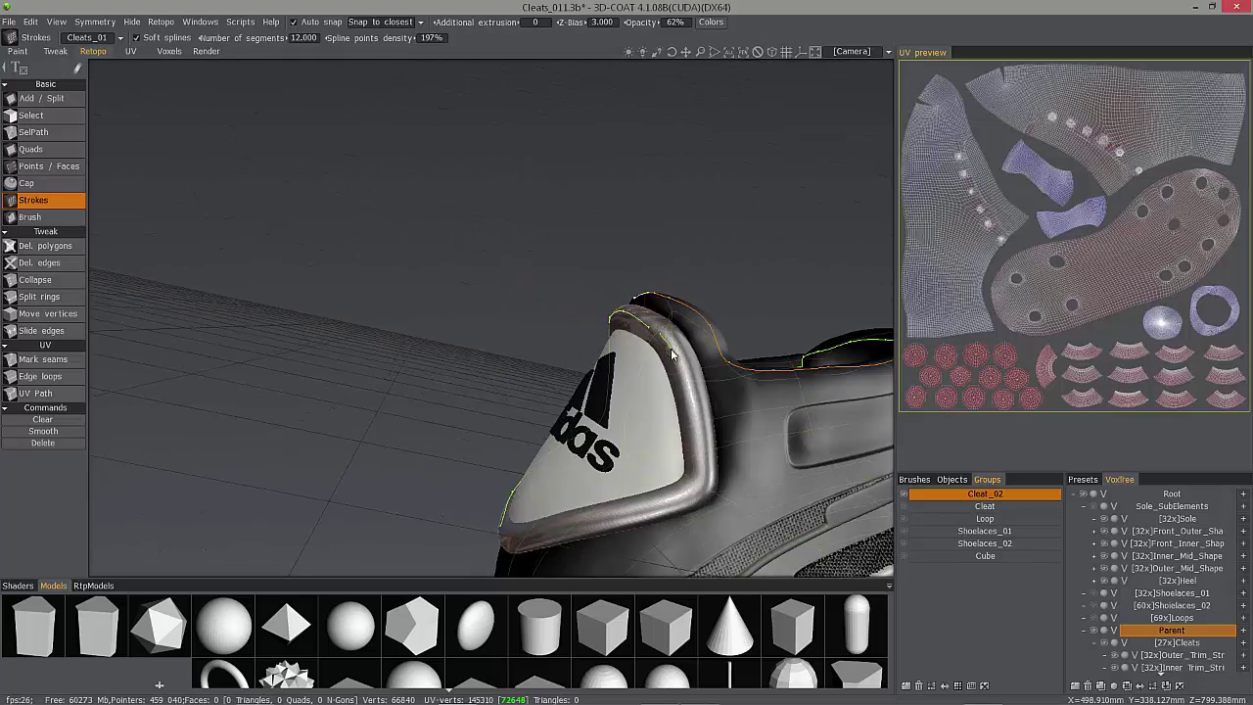
# Lay strokes from the heel to the eyelet strip along both edges of the heel mesh band and the seam below it
pyautogui.moveTo(553, 528)
pyautogui.mouseDown(button='middle')
pyautogui.moveTo(498, 394)
pyautogui.moveTo(434, 460)
pyautogui.moveTo(476, 420)
pyautogui.moveTo(572, 396)
pyautogui.moveTo(202, 330)
pyautogui.mouseUp(button='middle')
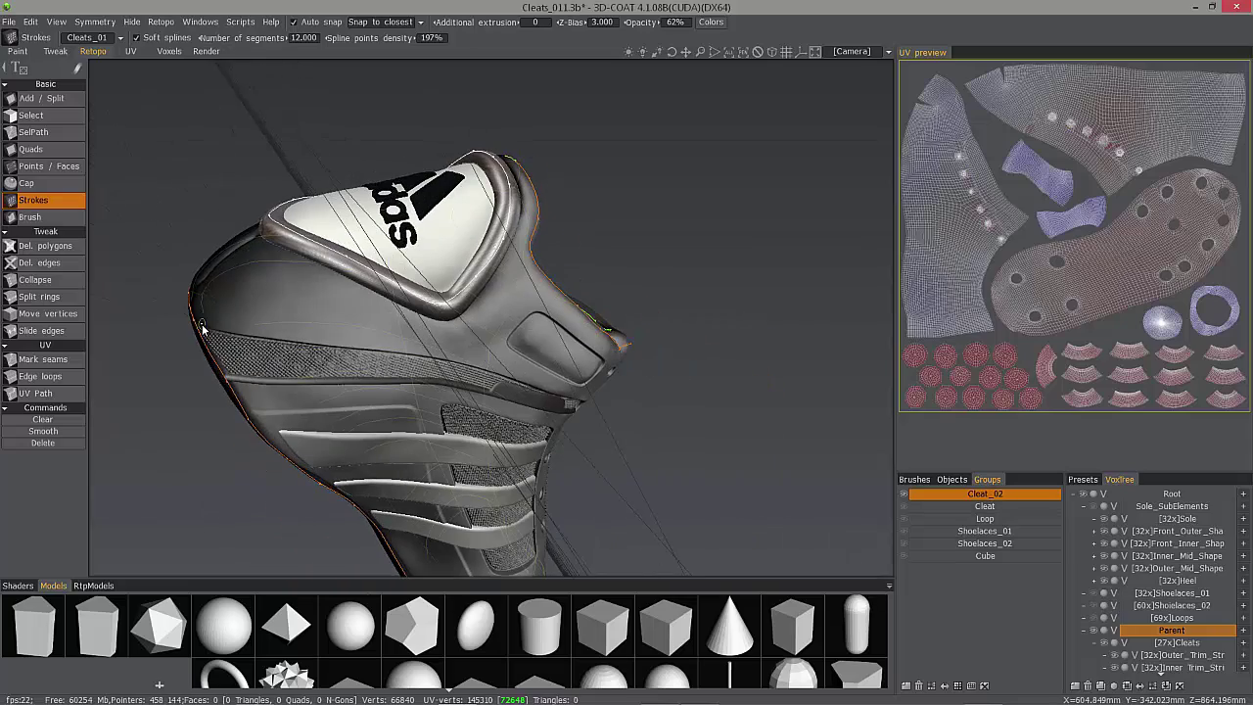
pyautogui.moveTo(562, 394); pyautogui.dragTo(676, 441, button='middle')
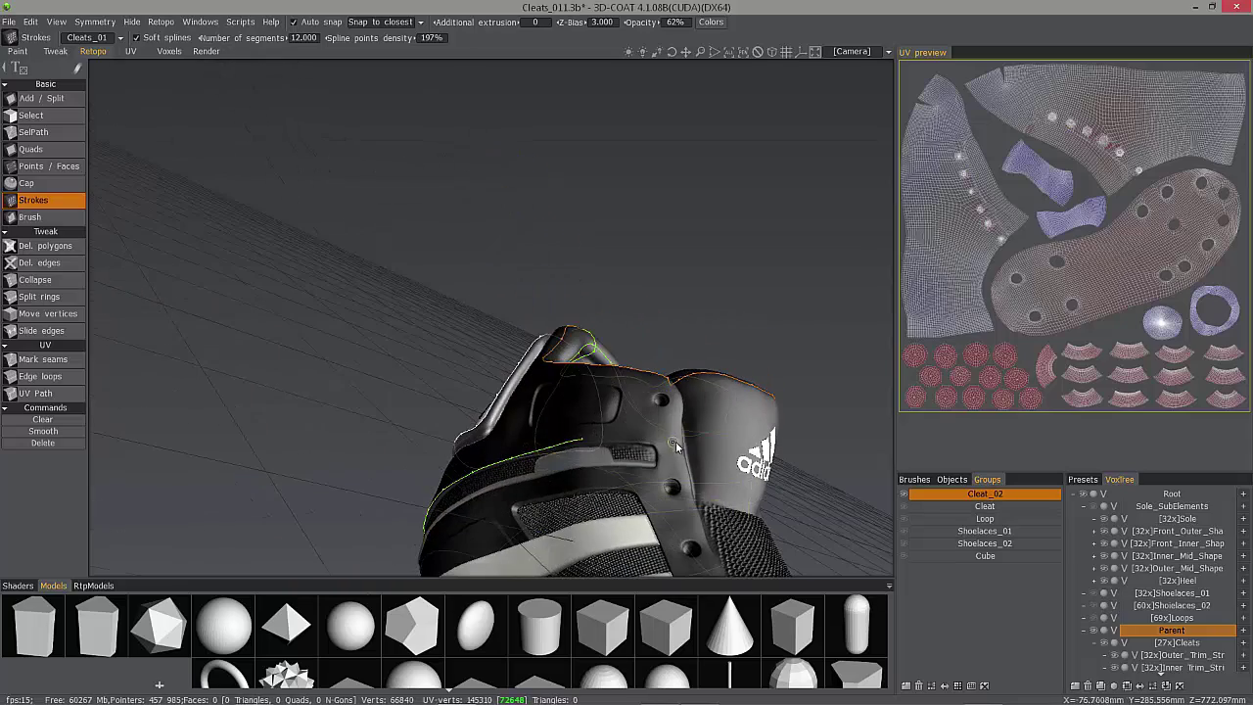
pyautogui.moveTo(556, 442)
pyautogui.mouseDown(button='middle')
pyautogui.moveTo(588, 506)
pyautogui.moveTo(636, 493)
pyautogui.mouseUp(button='middle')
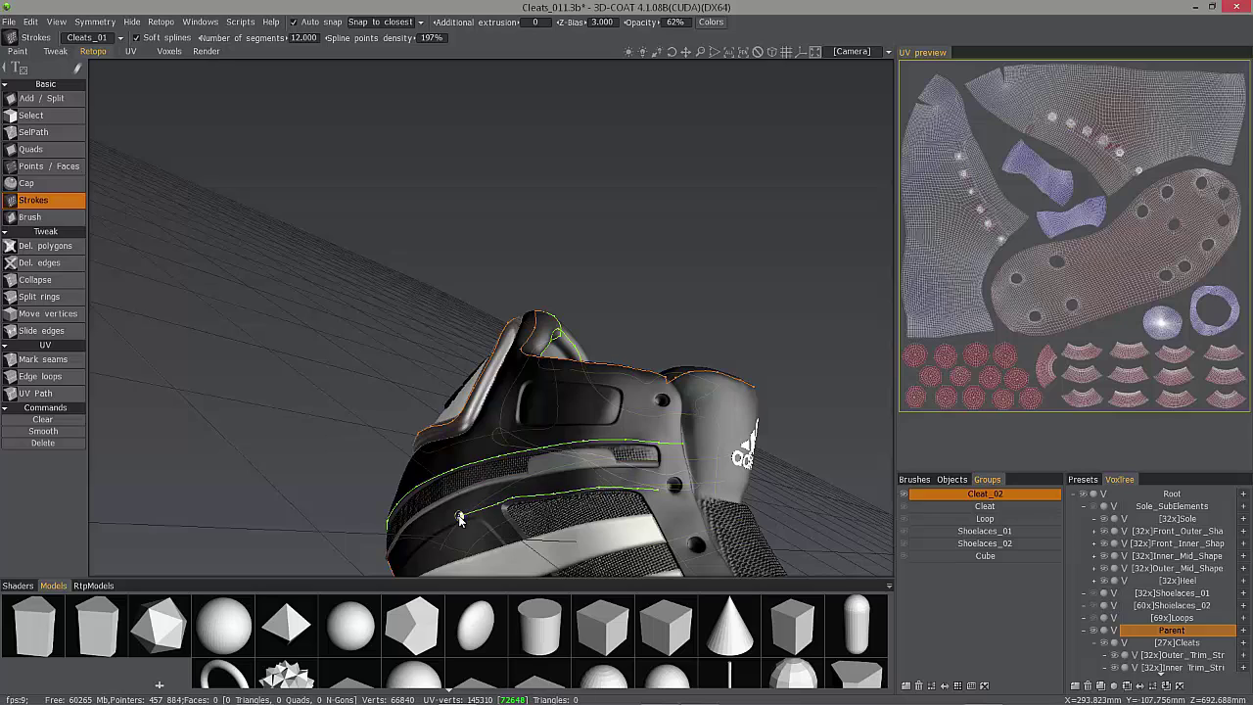
pyautogui.moveTo(460, 519); pyautogui.dragTo(488, 444, button='middle')
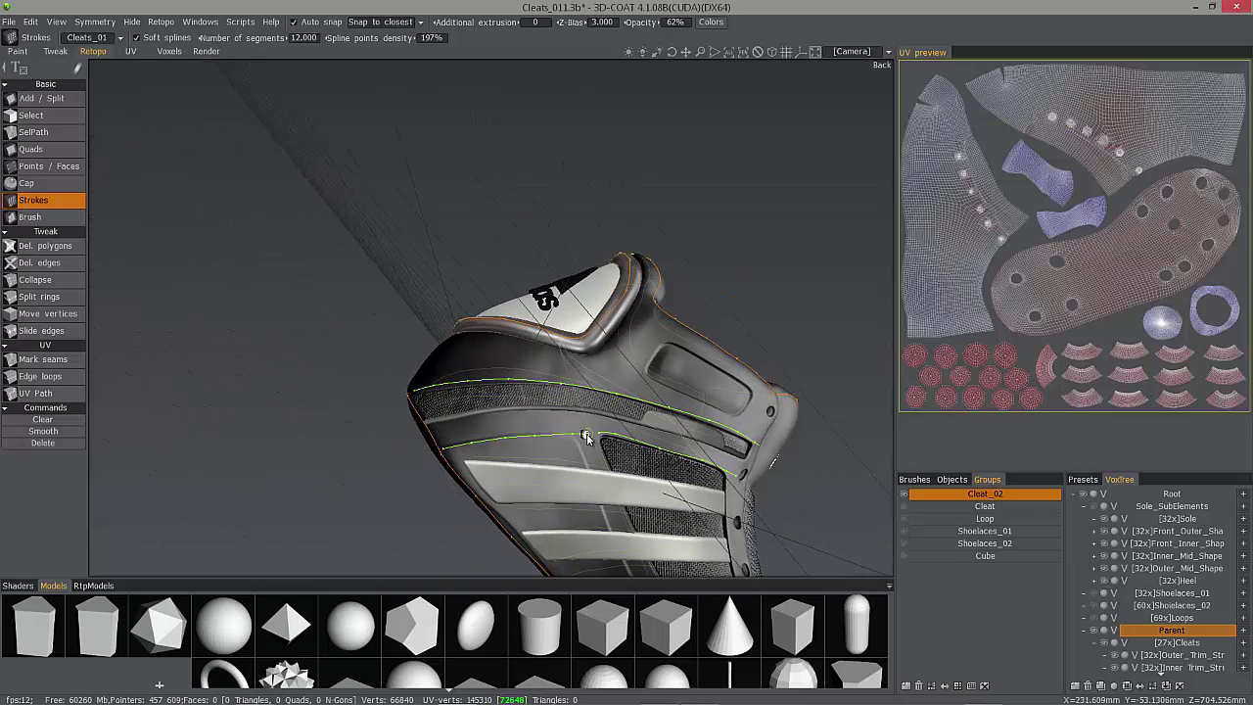
pyautogui.moveTo(662, 450); pyautogui.dragTo(503, 435, button='middle')
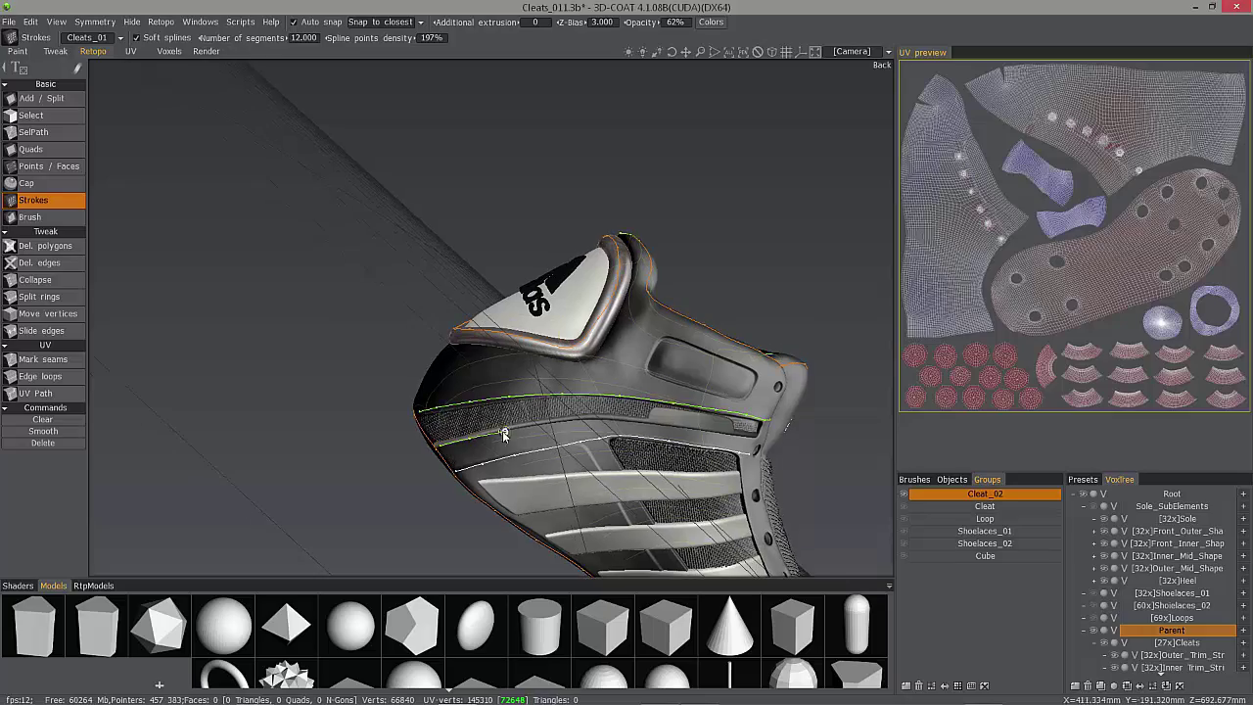
# Run strokes above and below the recessed ankle panel from the heel logo frame to the eyelet strip
pyautogui.moveTo(760, 440); pyautogui.dragTo(535, 272, button='middle')
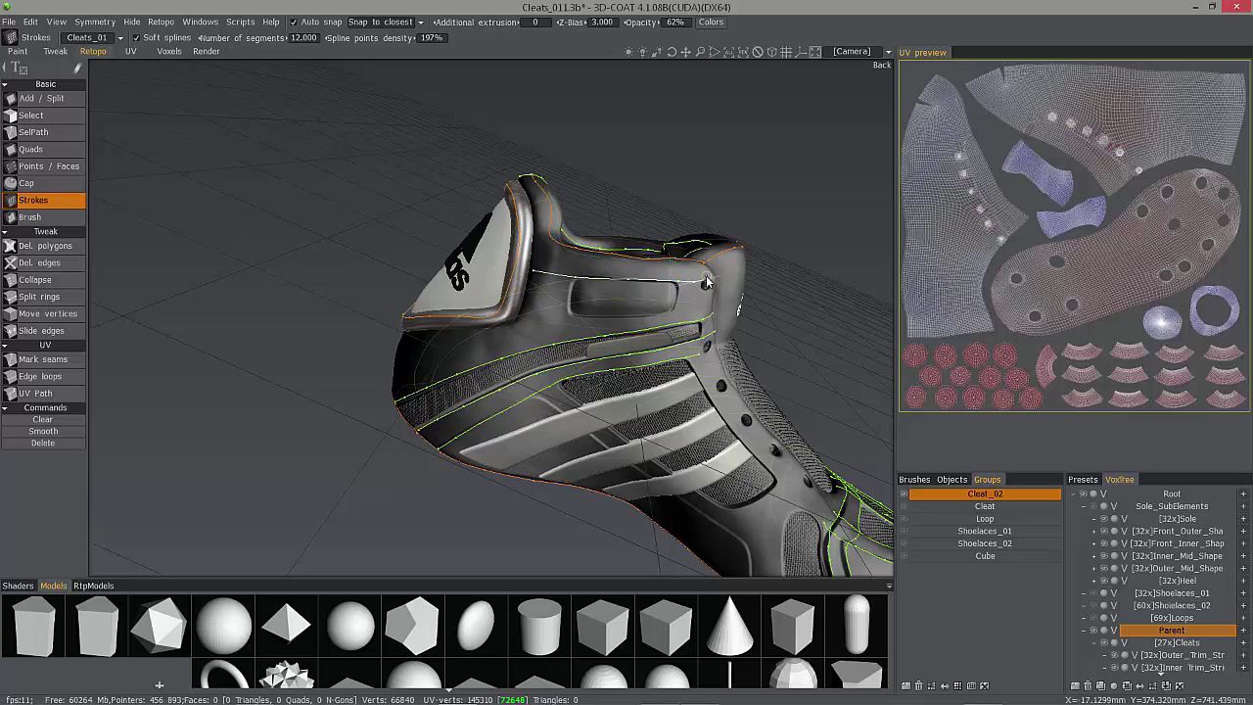
pyautogui.moveTo(707, 282)
pyautogui.mouseDown(button='middle')
pyautogui.moveTo(653, 295)
pyautogui.moveTo(551, 264)
pyautogui.moveTo(699, 288)
pyautogui.moveTo(545, 285)
pyautogui.moveTo(546, 263)
pyautogui.mouseUp(button='middle')
pyautogui.moveTo(546, 263); pyautogui.dragTo(741, 252)
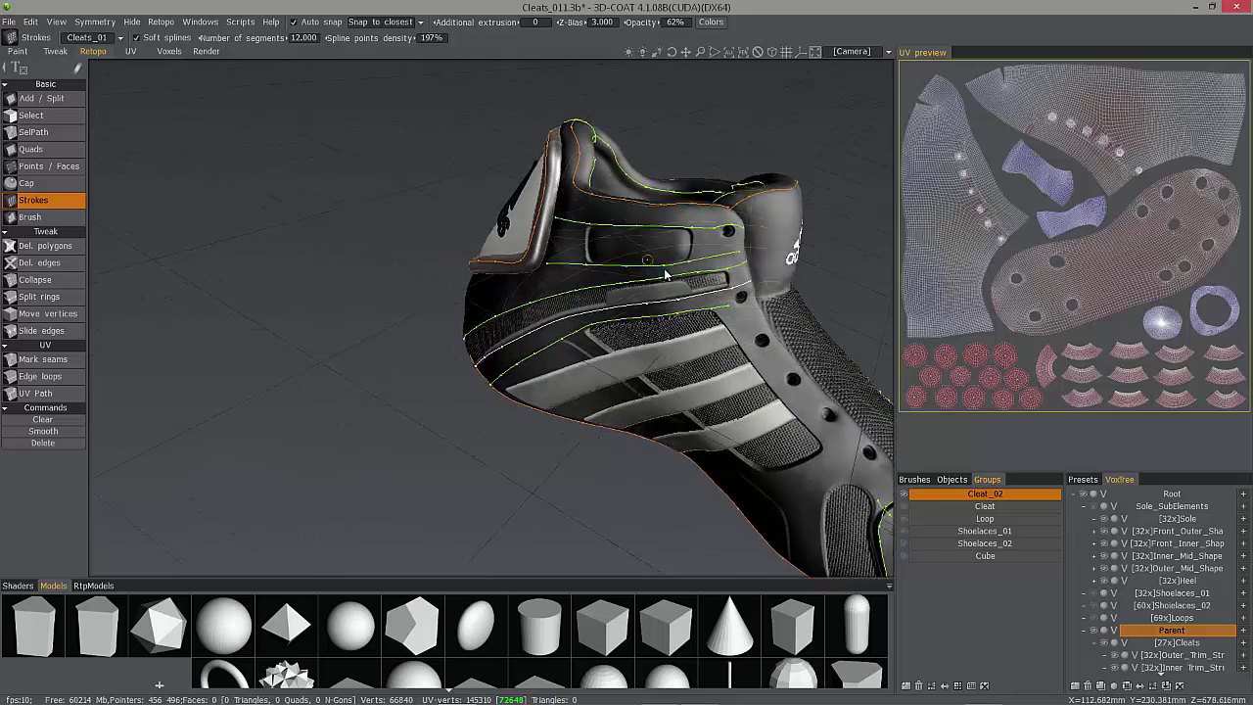
# Trace the edges of the uppermost side stripe up to the eyelet strip and lay connecting strokes across the tongue mesh
pyautogui.moveTo(664, 275); pyautogui.dragTo(628, 433, button='middle')
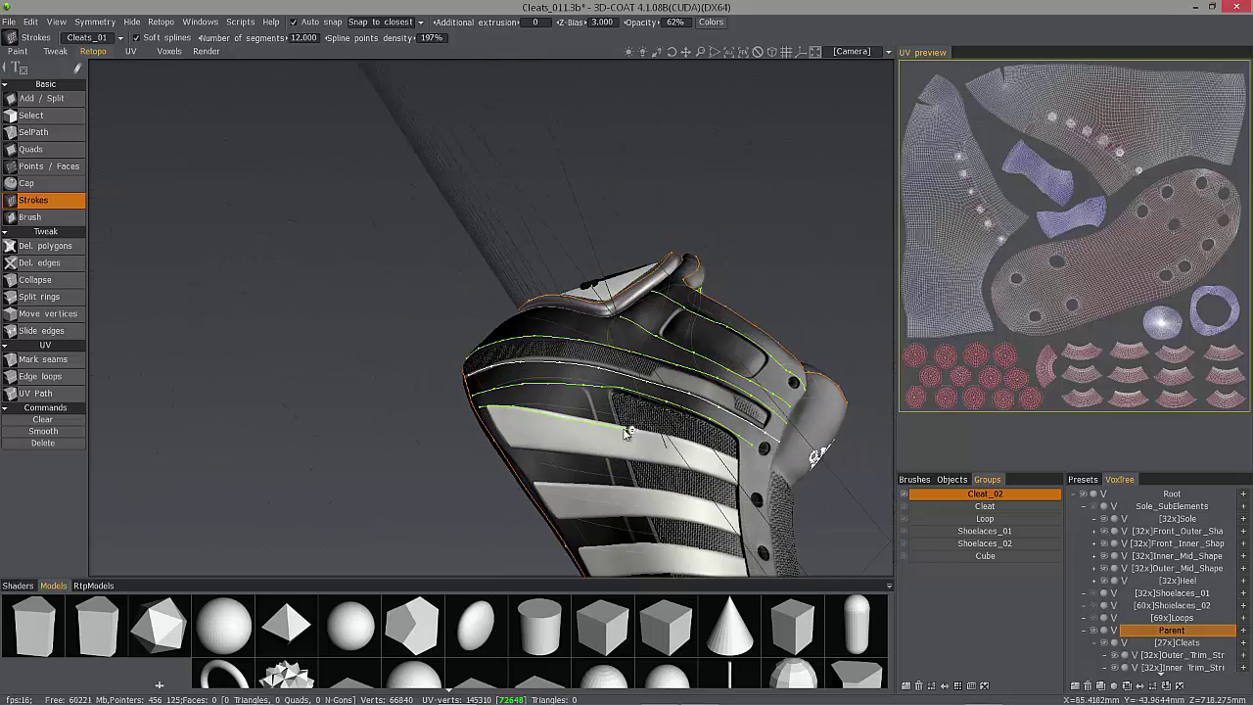
pyautogui.moveTo(765, 471); pyautogui.dragTo(519, 450, button='middle')
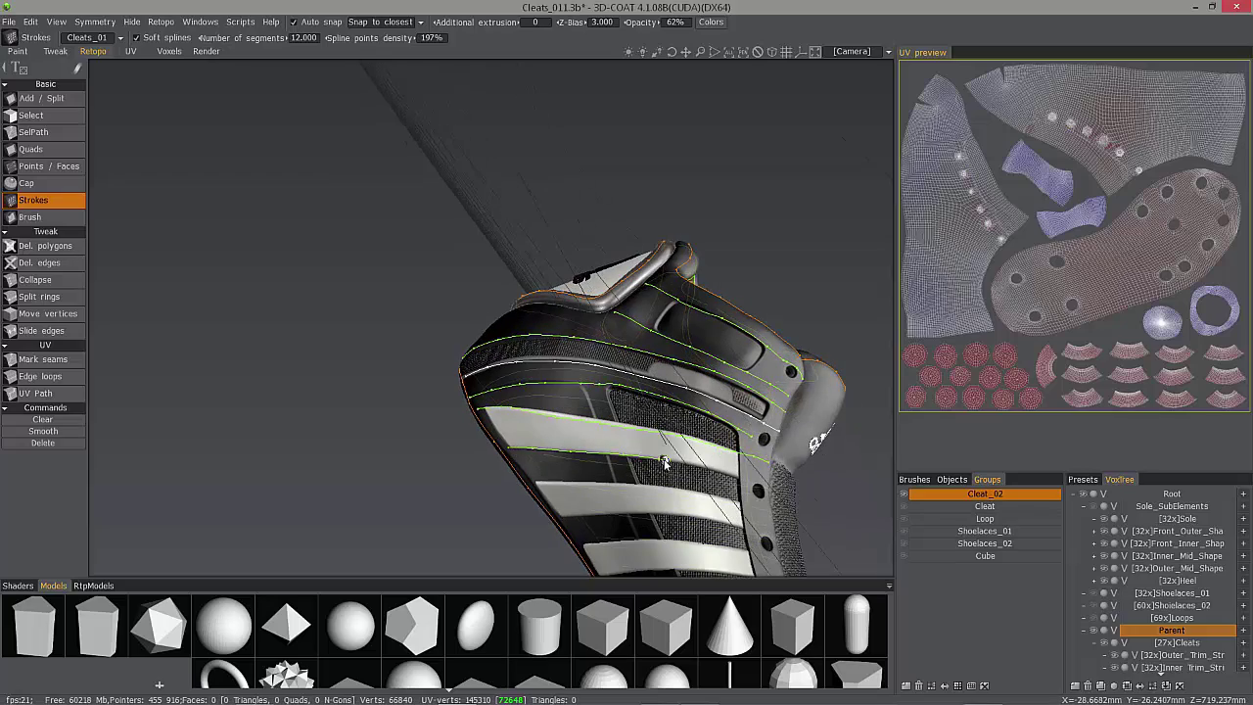
pyautogui.moveTo(663, 464); pyautogui.dragTo(644, 421, button='middle')
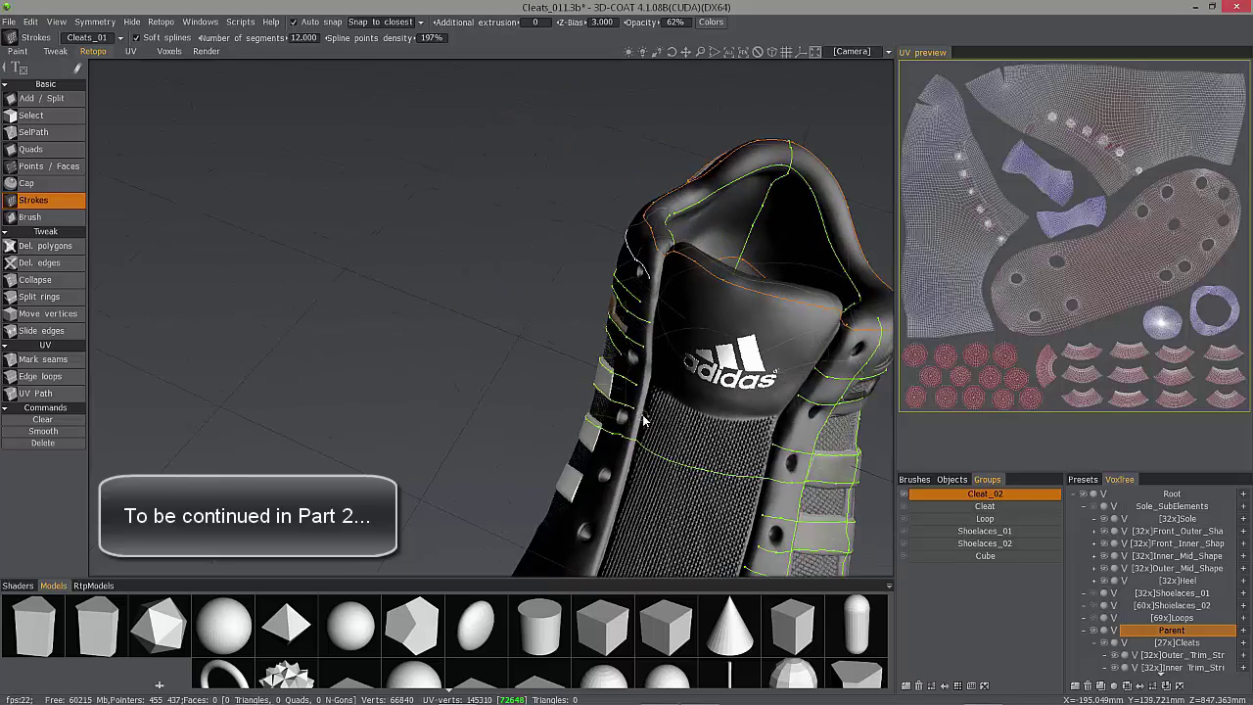
pyautogui.moveTo(759, 448); pyautogui.dragTo(604, 293, button='middle')
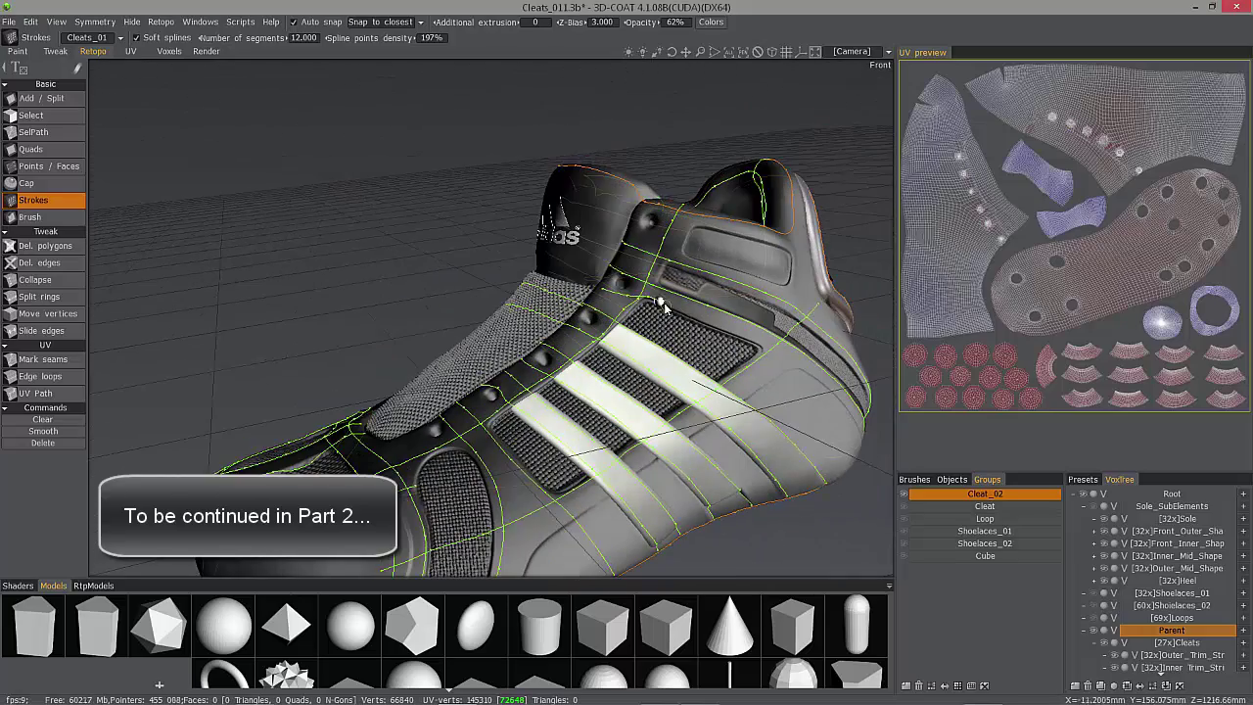
pyautogui.moveTo(851, 416); pyautogui.dragTo(790, 397, button='middle')
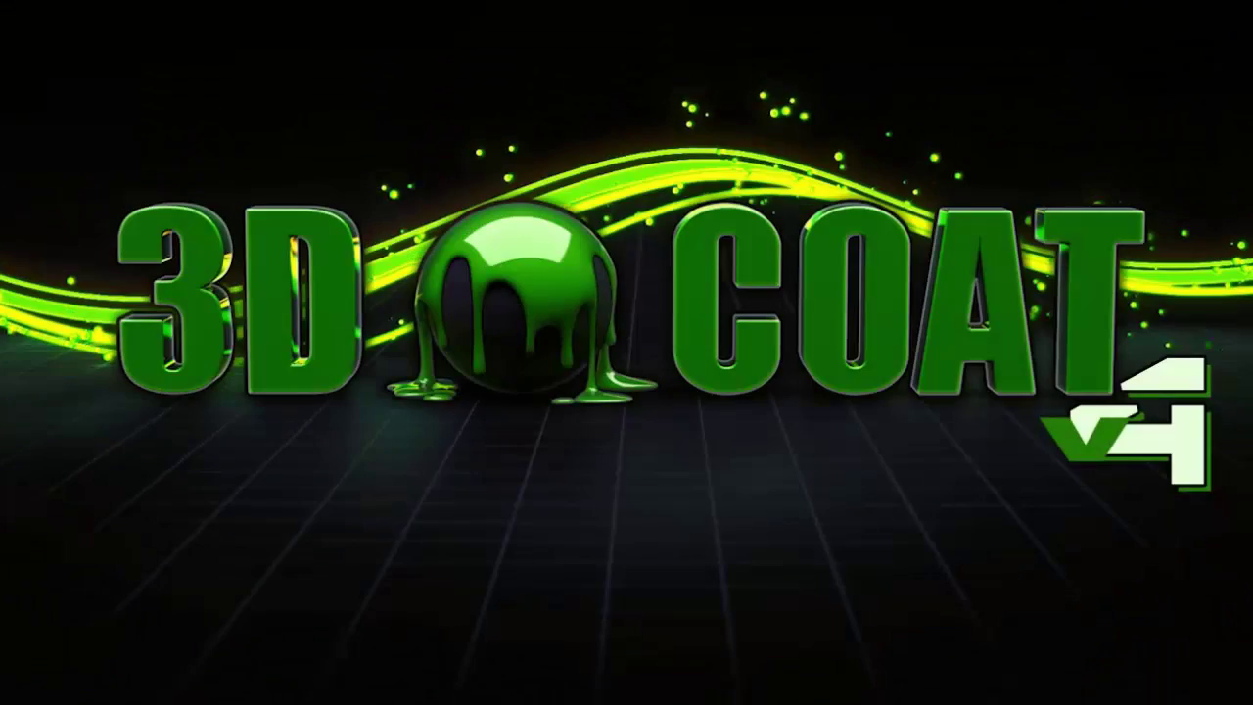